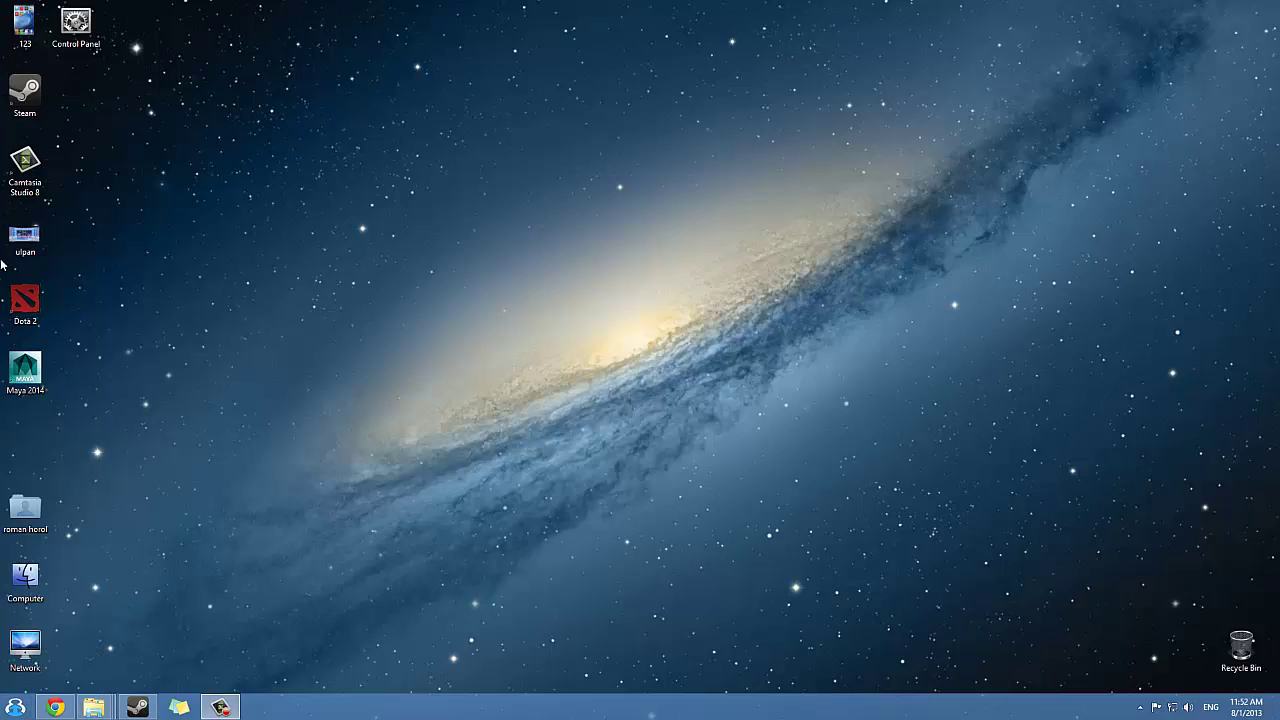
- Open Local Disk (C:) from the Computer view
mouse_move(3, 260)
double_click(25, 577)
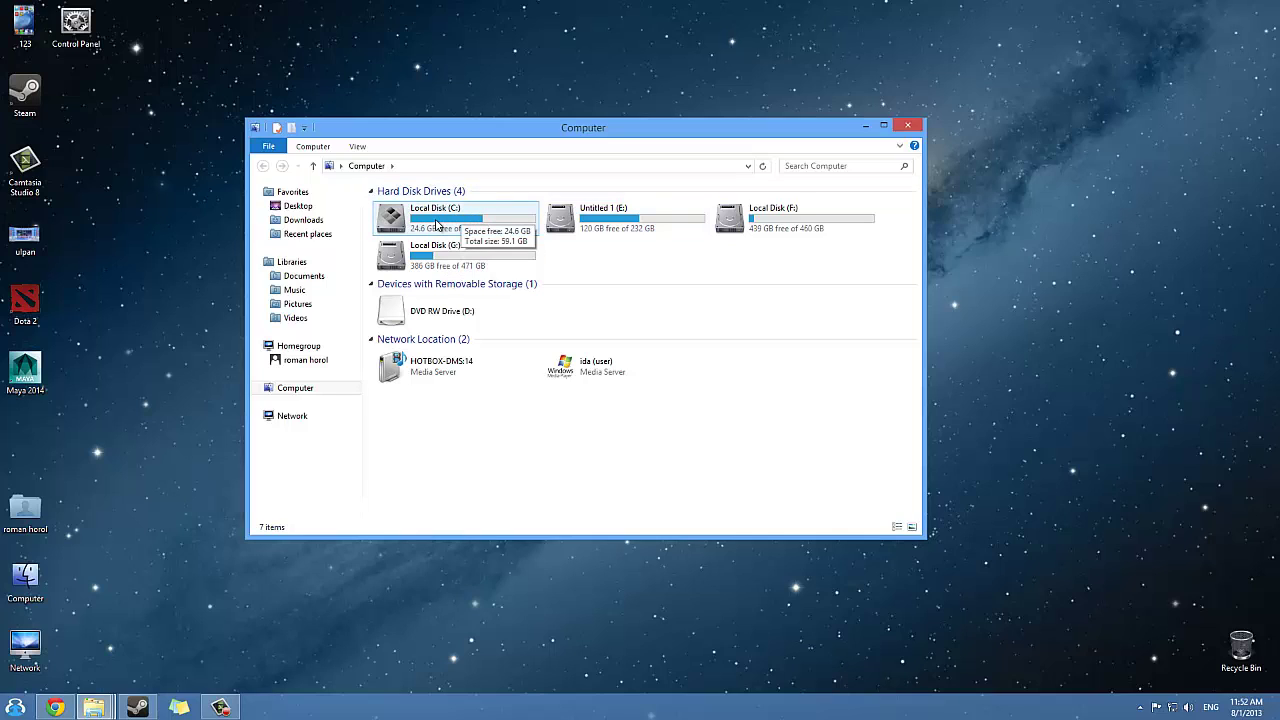
double_click(436, 224)
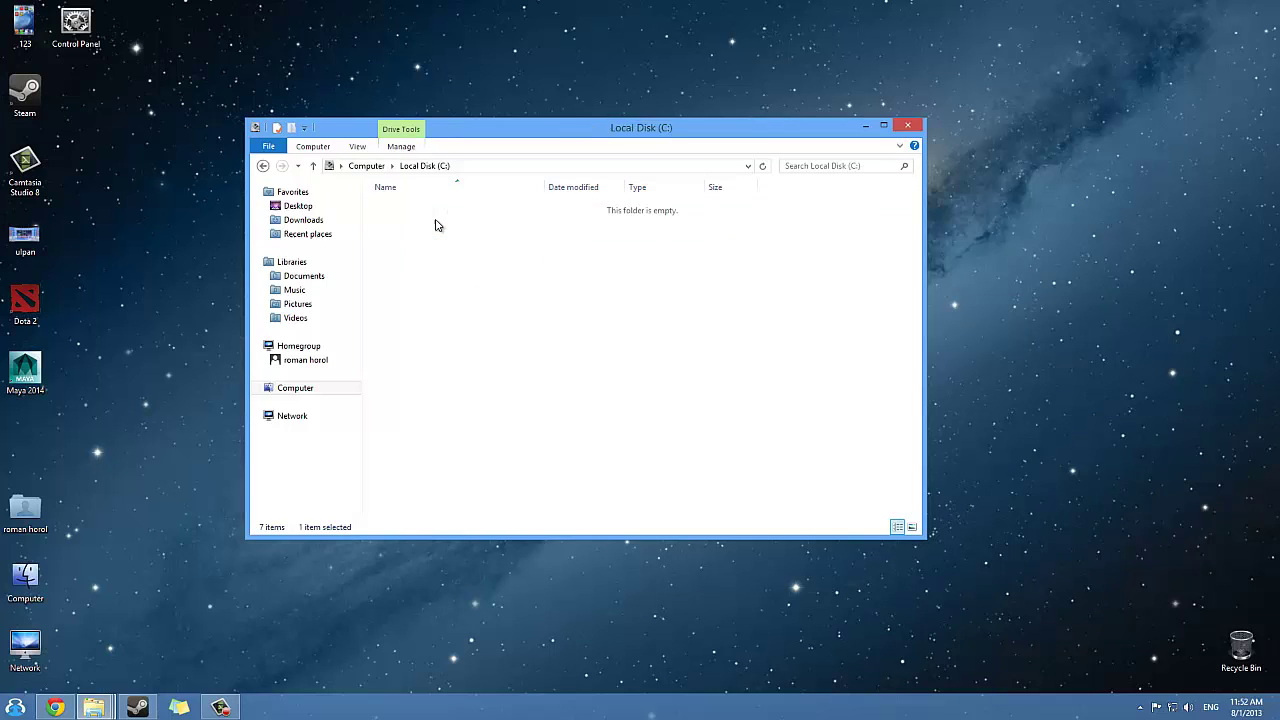
click(477, 166)
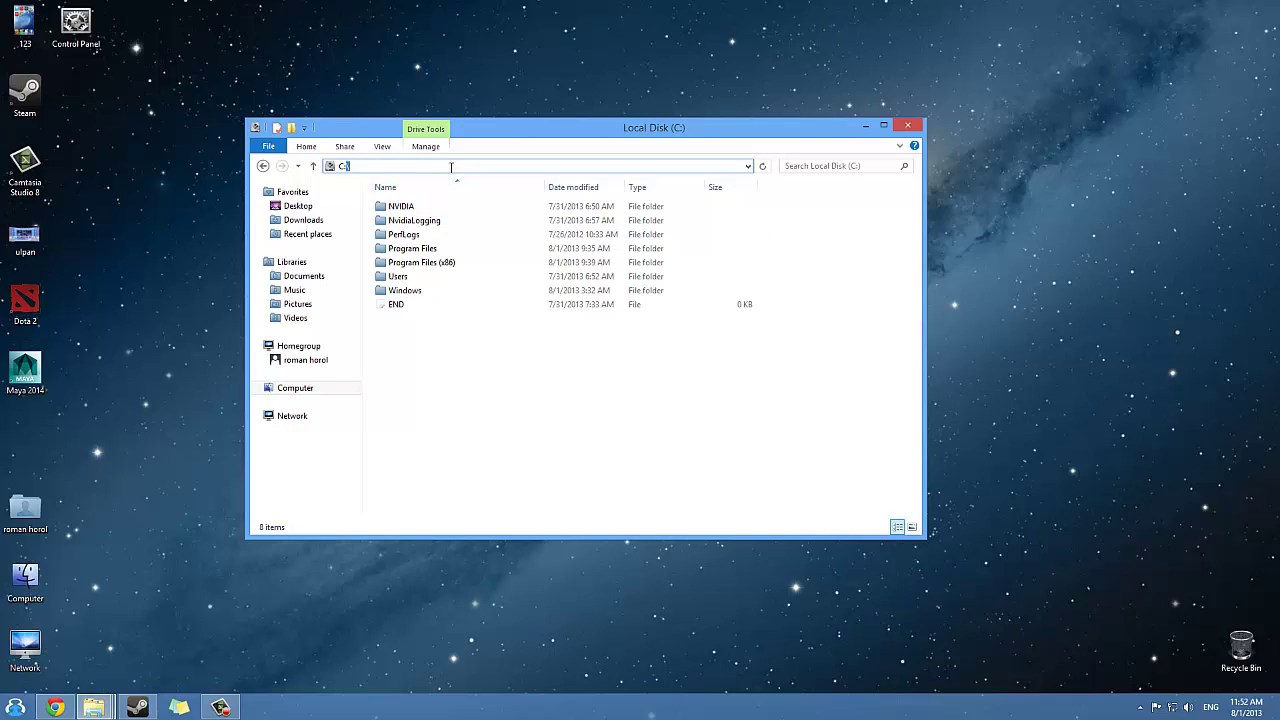
click(486, 224)
- Go to C:\ProgramData via the address bar, correcting the mistyped path after the not-found error
click(463, 166)
text(app)
key(BackSpace)
key(BackSpace)
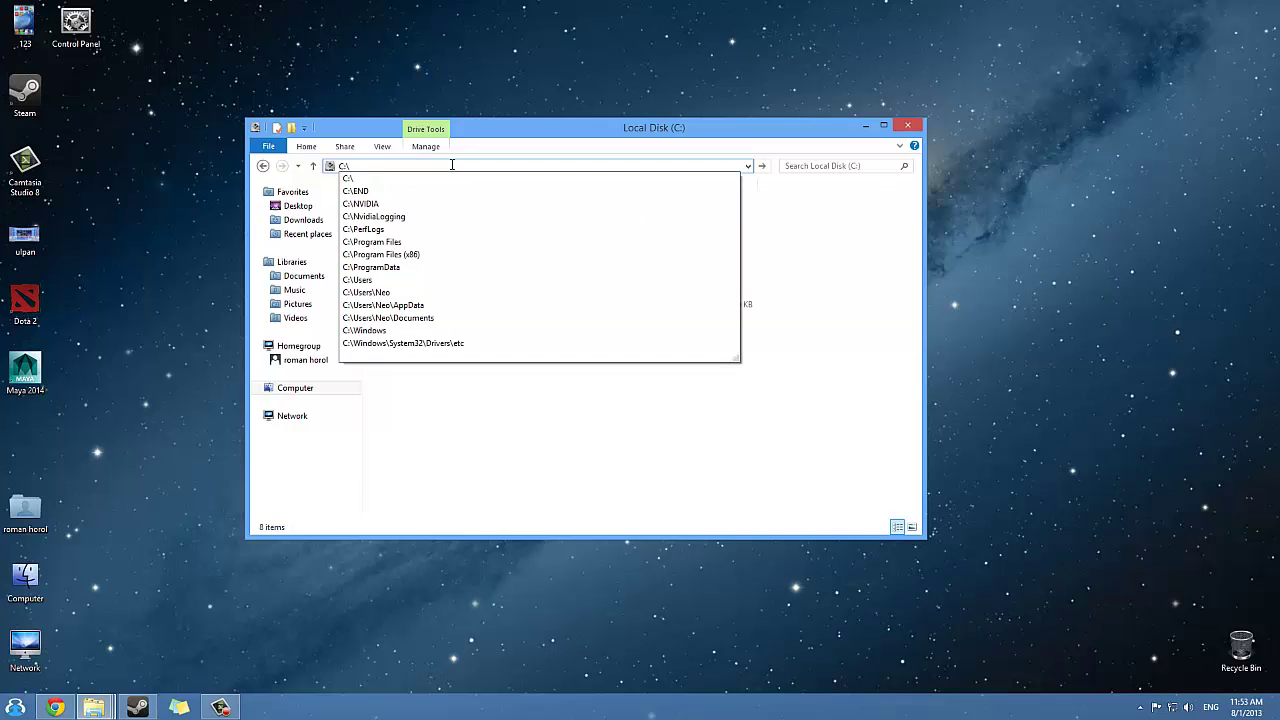
text(program)
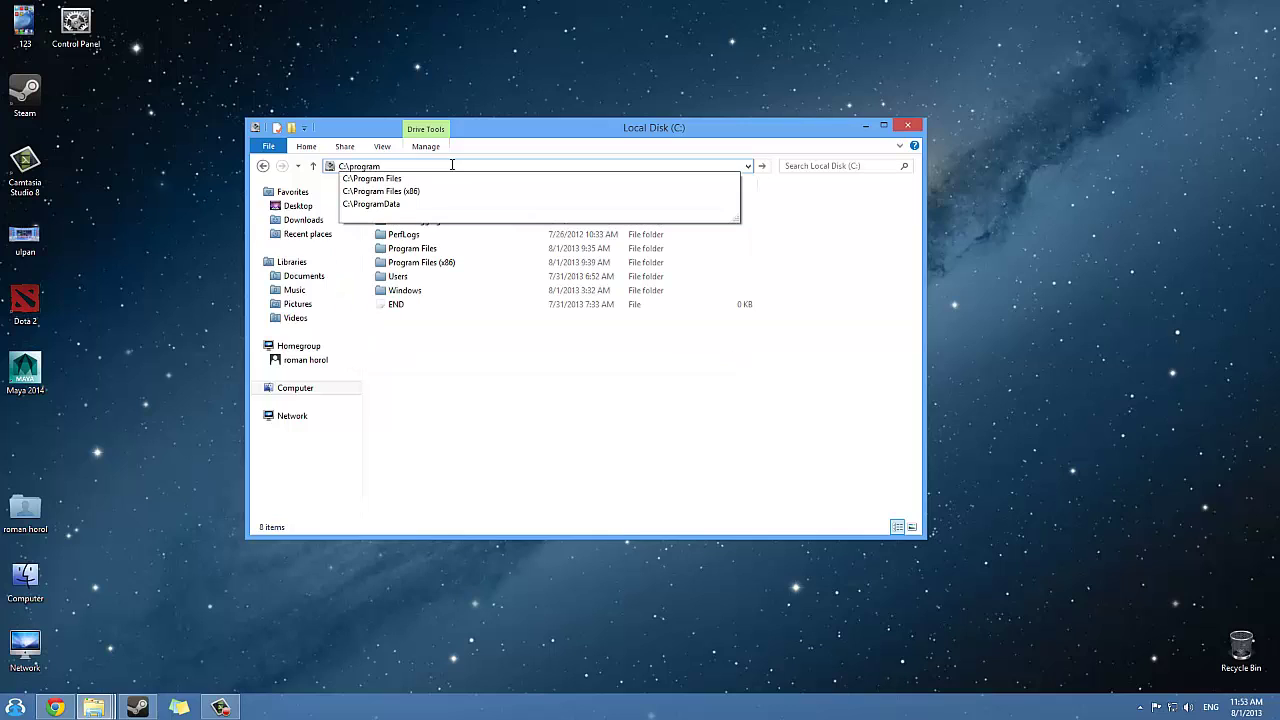
text(app)
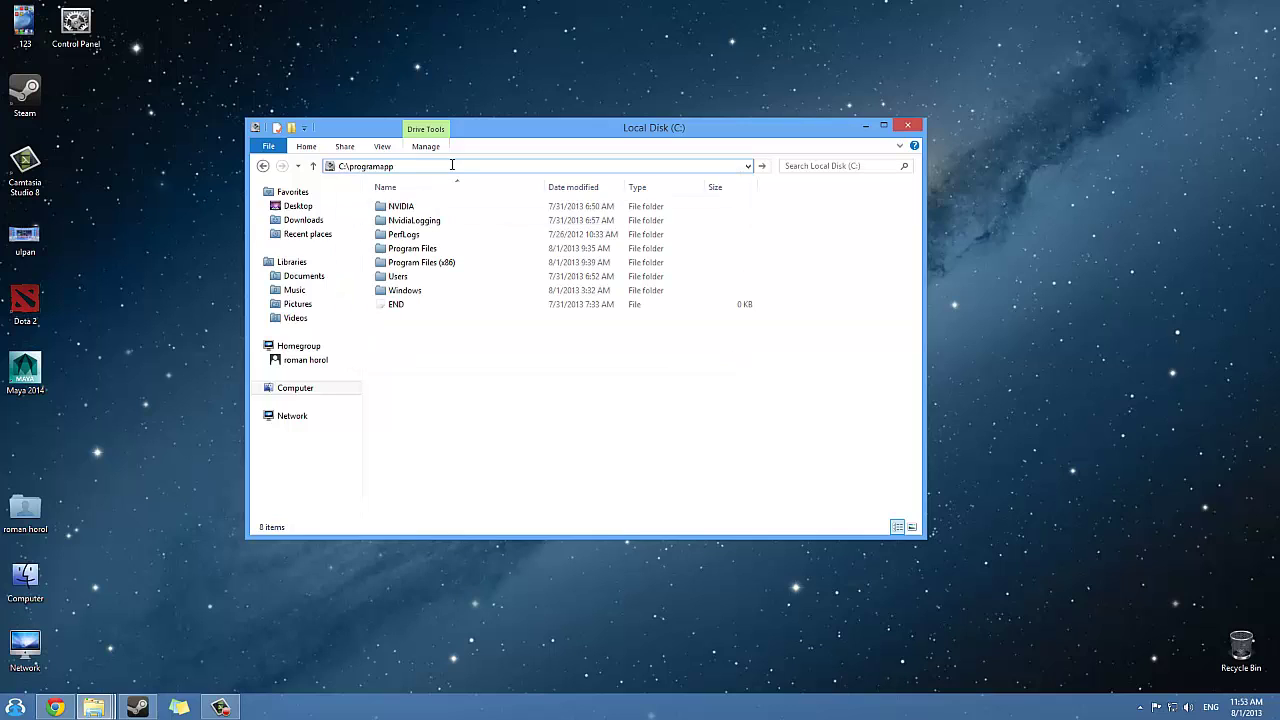
key(Return)
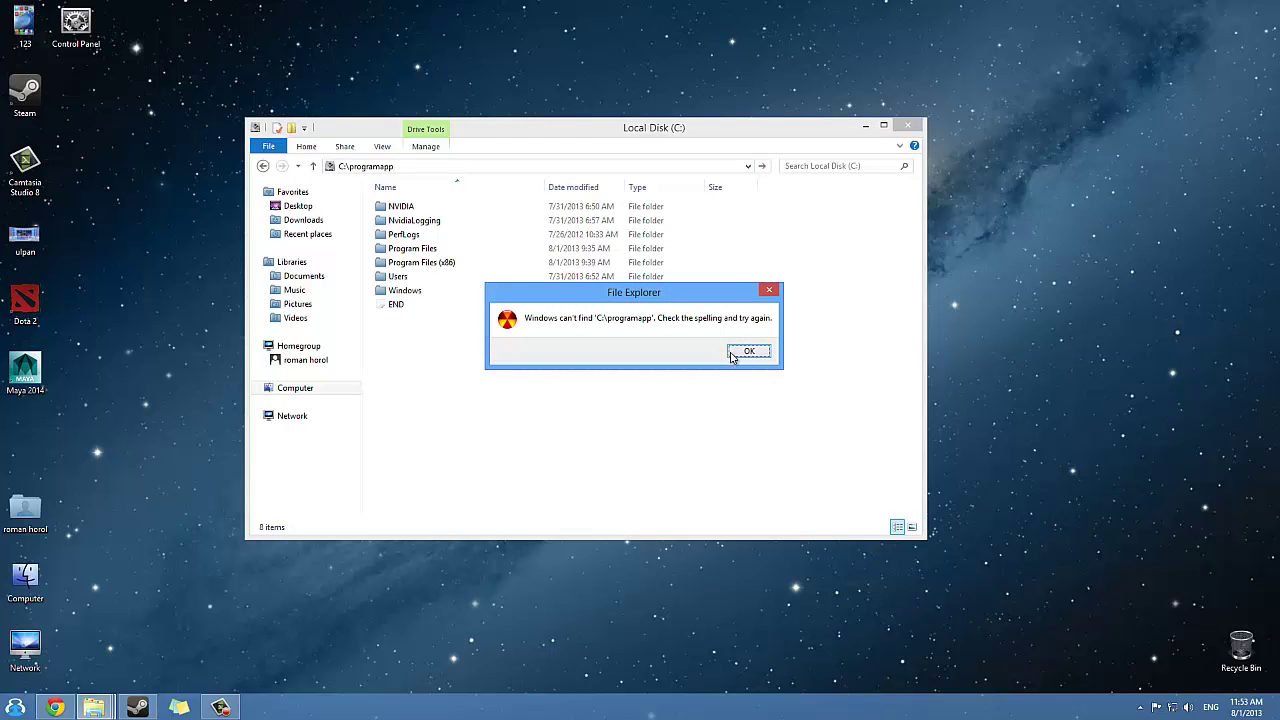
click(748, 351)
click(381, 167)
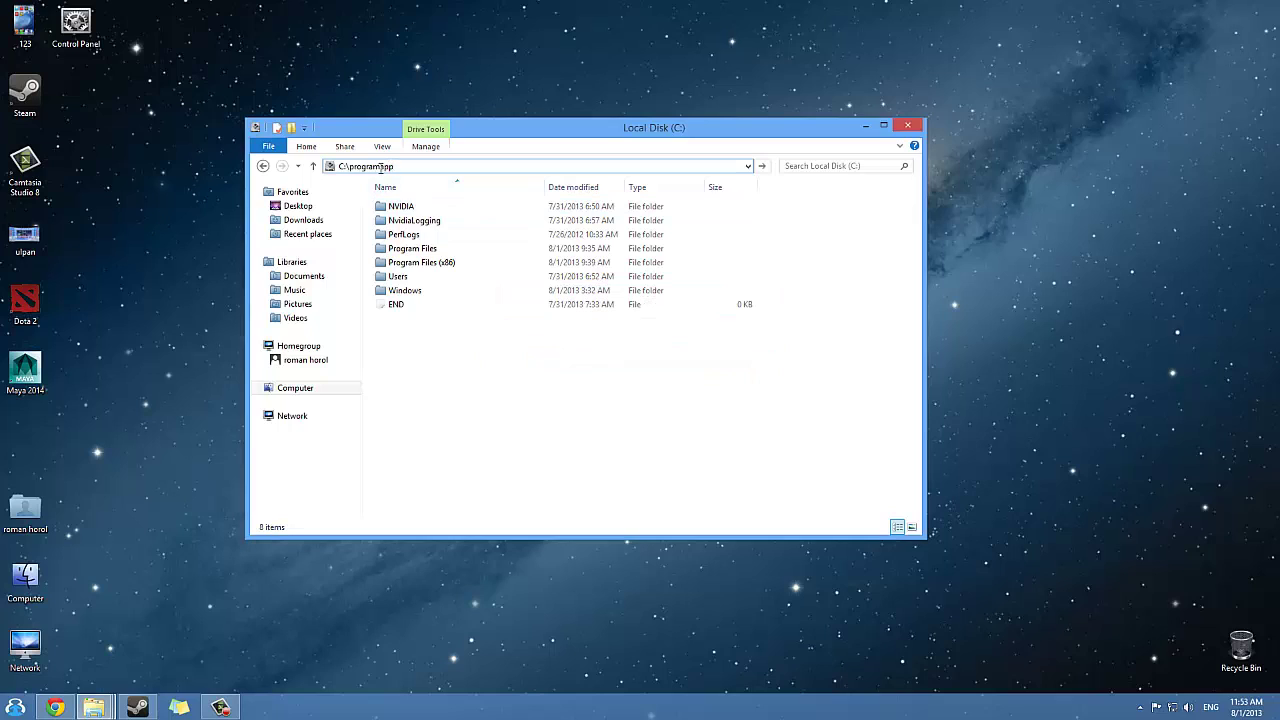
drag(381, 167, 434, 162)
text(data)
key(Return)
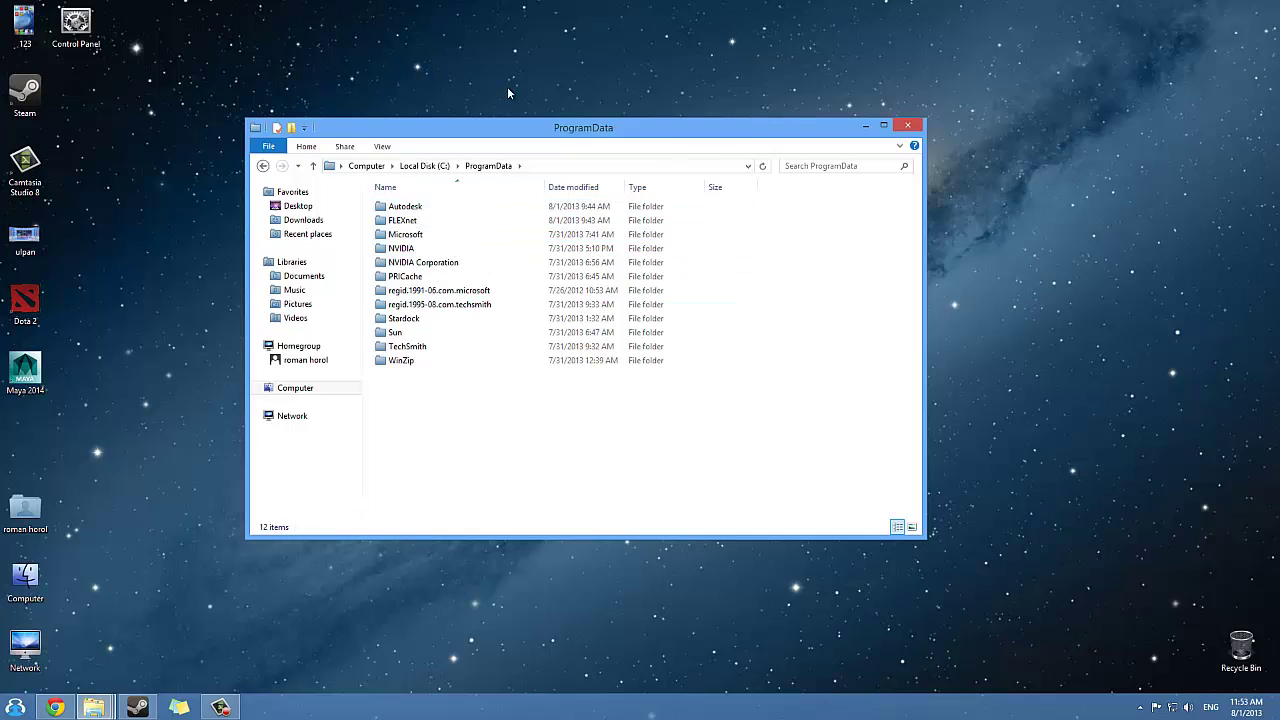
- Select the Autodesk and FLEXnet folders, then dismiss their menu and clear the selection without deleting
drag(502, 128, 541, 134)
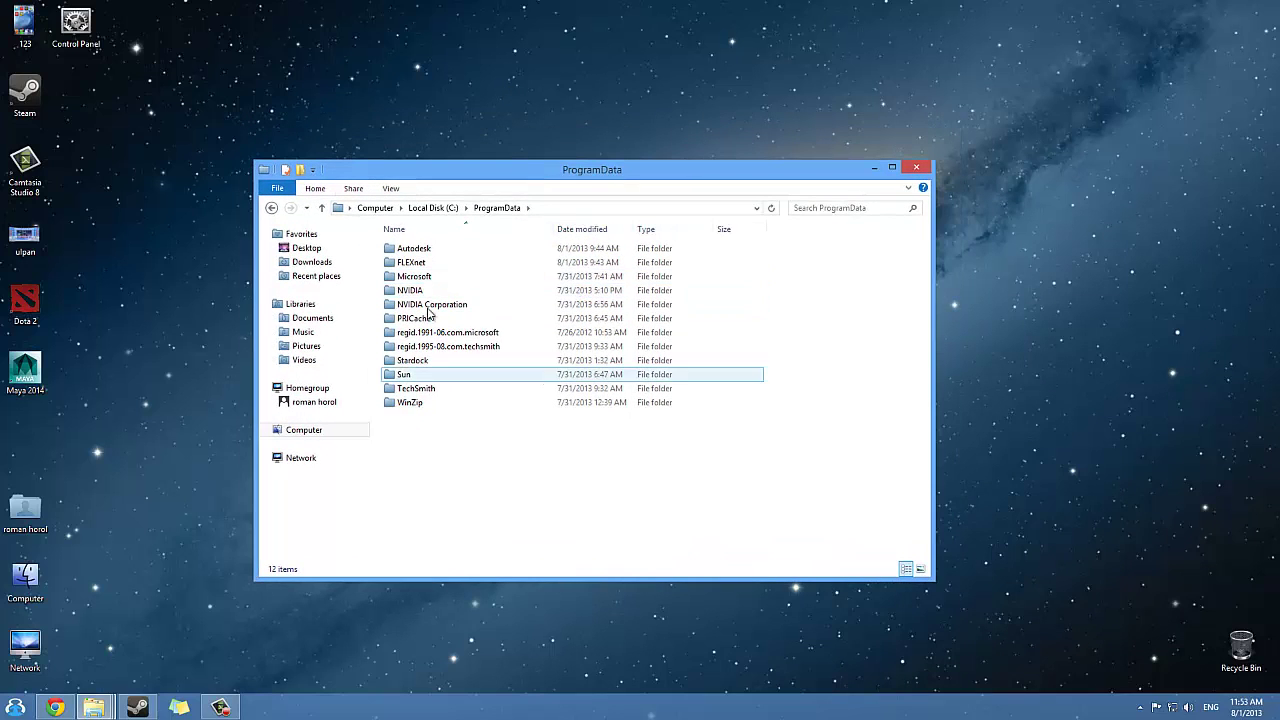
click(421, 254)
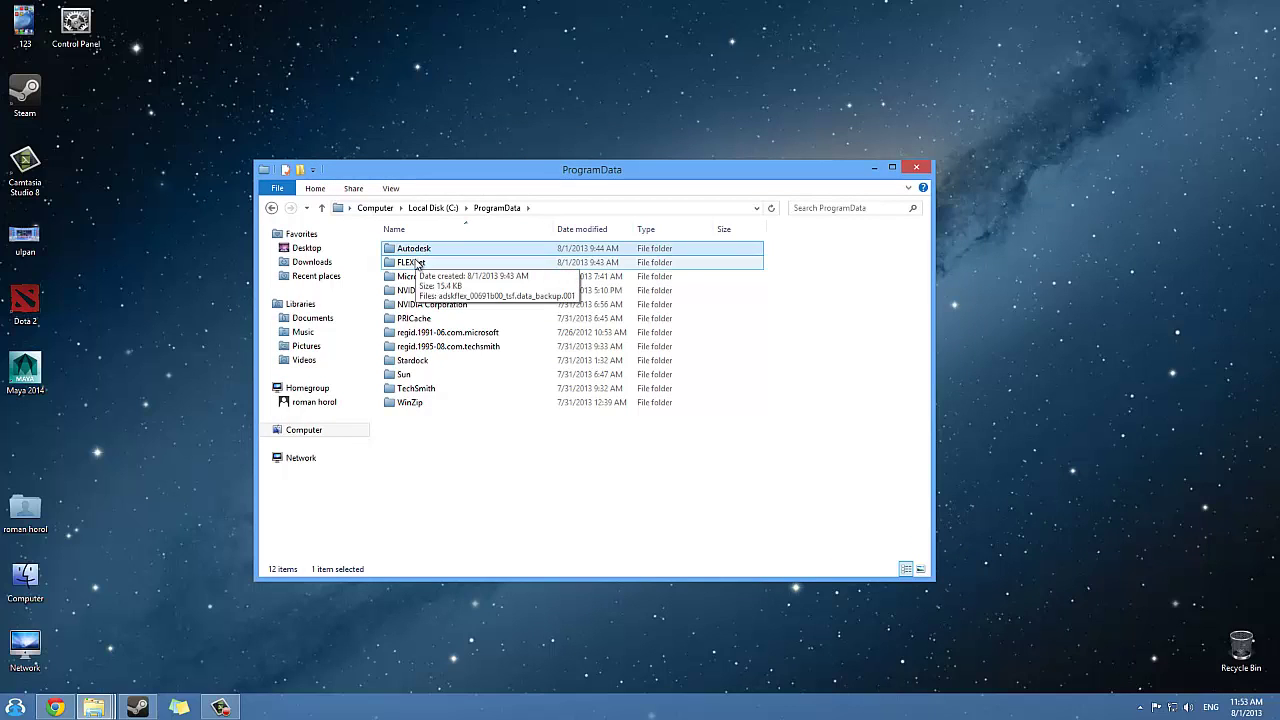
ctrl+click(416, 266)
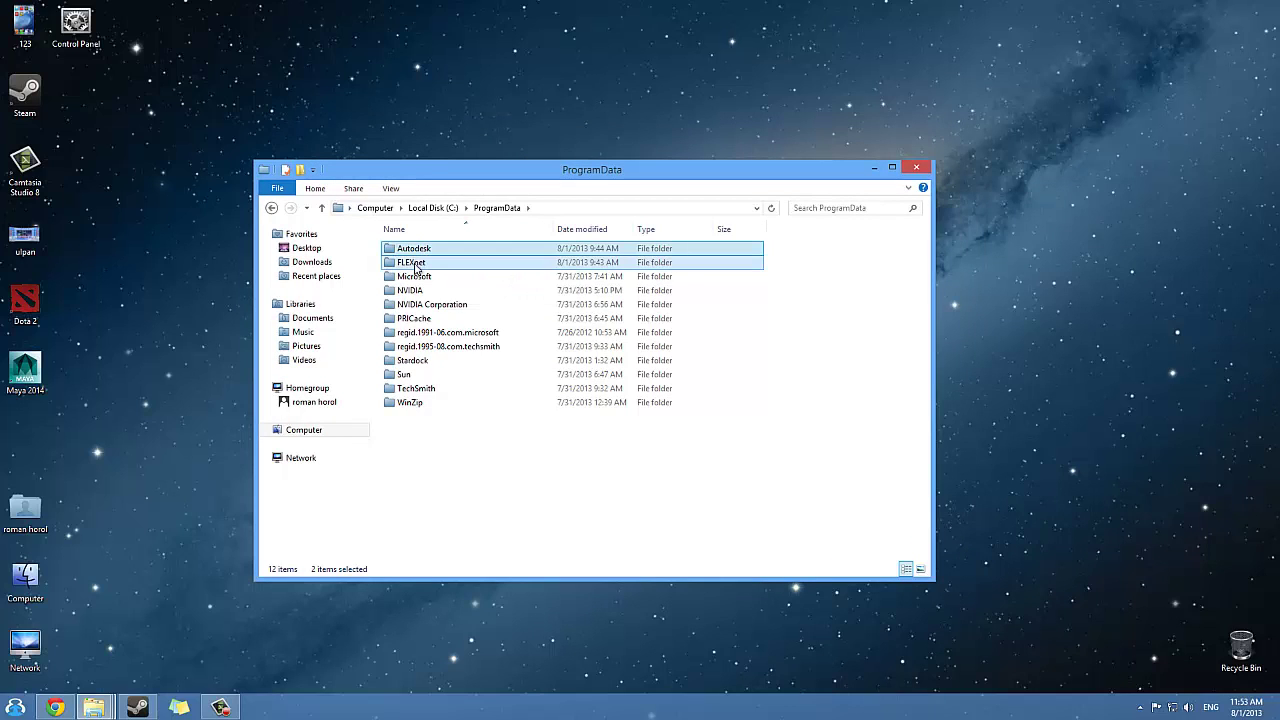
right_click(414, 263)
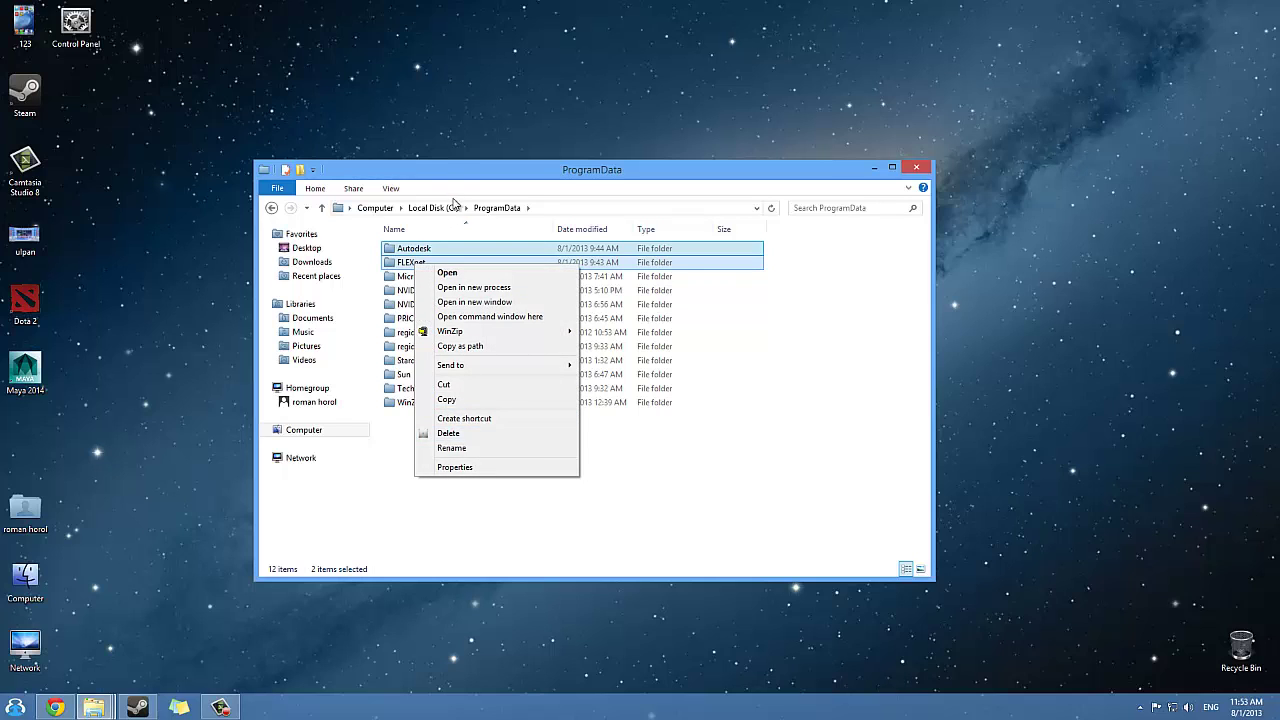
click(407, 208)
click(873, 417)
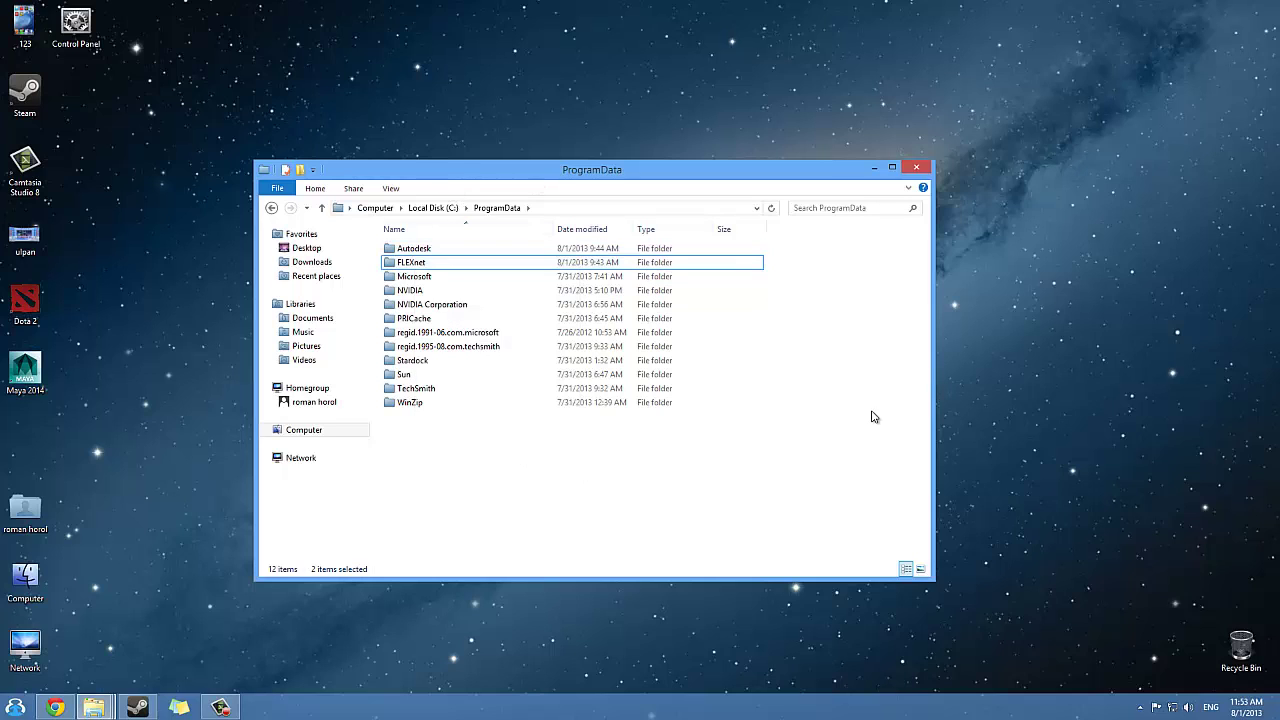
- Go back to Computer and open Local Disk (C:) > Users > the user's profile folder
click(272, 208)
click(272, 208)
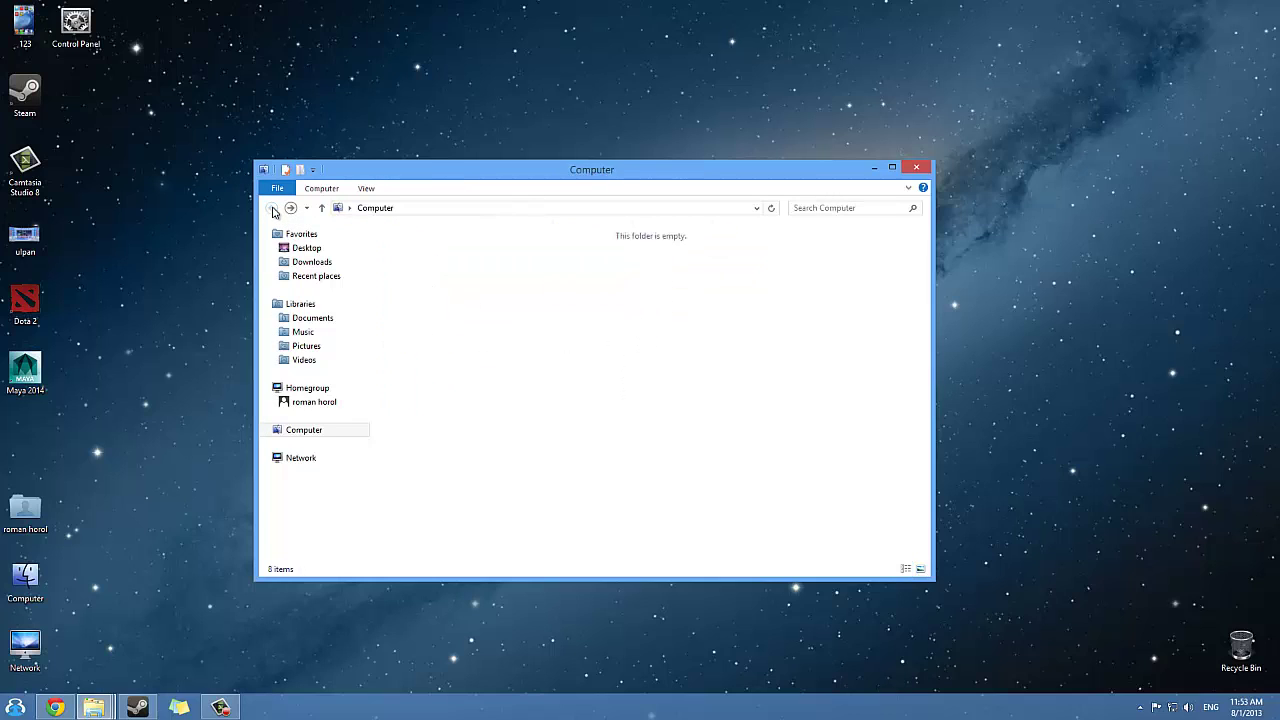
double_click(490, 260)
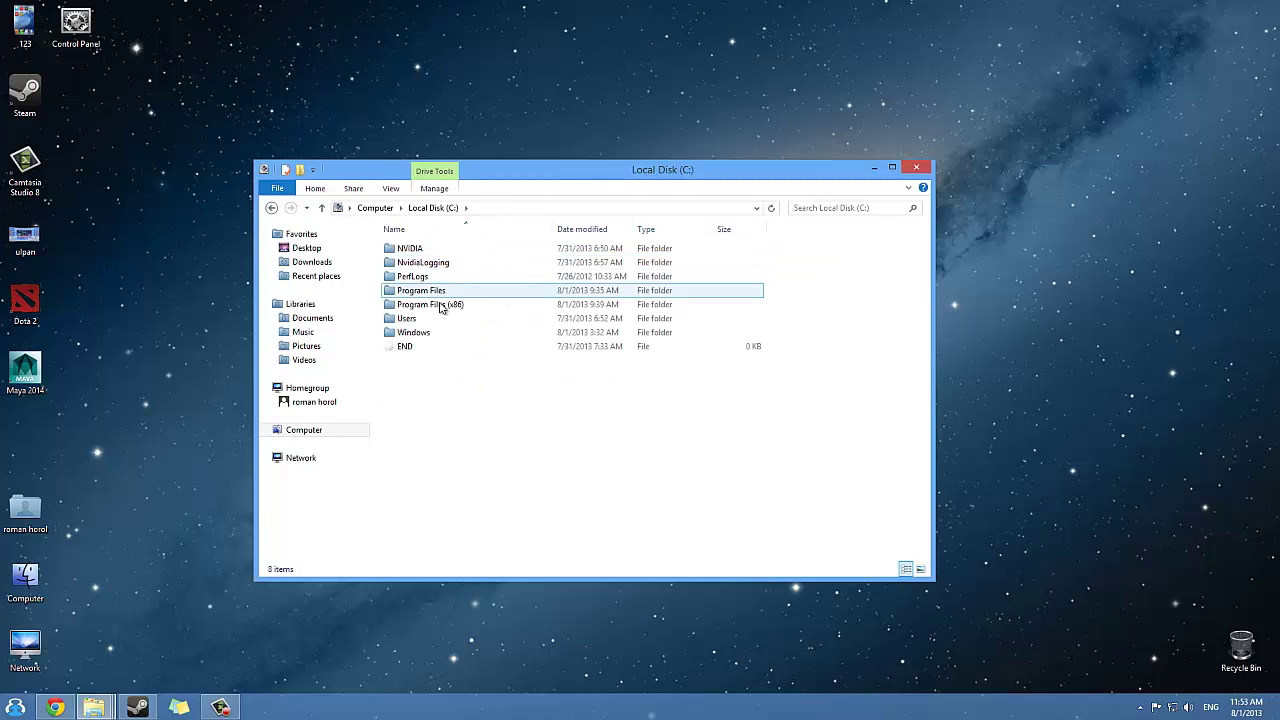
double_click(428, 318)
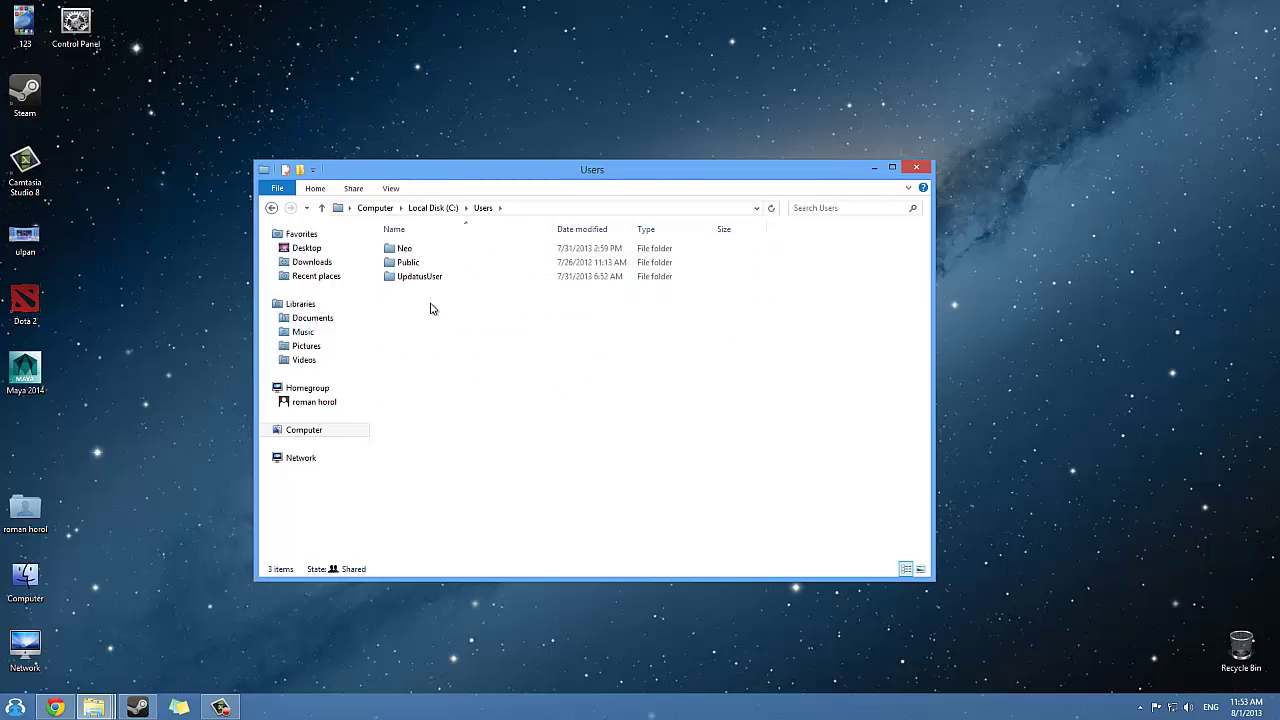
double_click(422, 250)
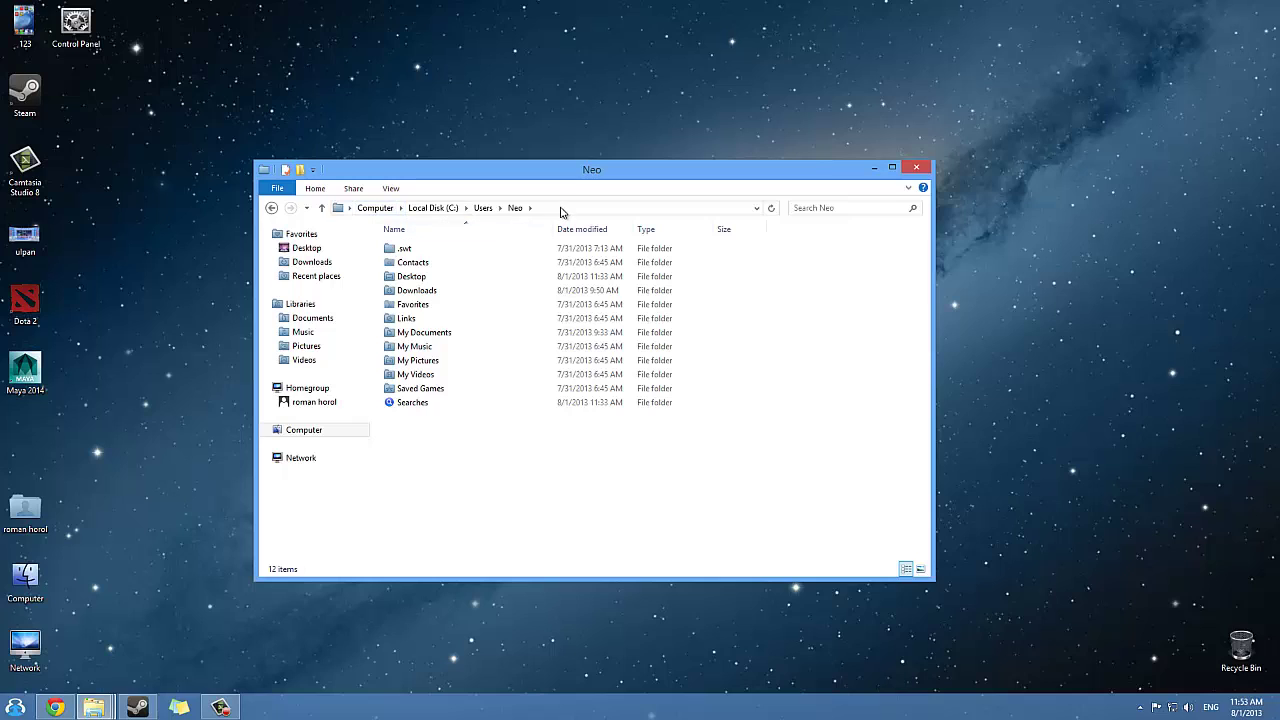
- Append \appdata to the profile path in the address bar to reach AppData
click(561, 207)
click(489, 208)
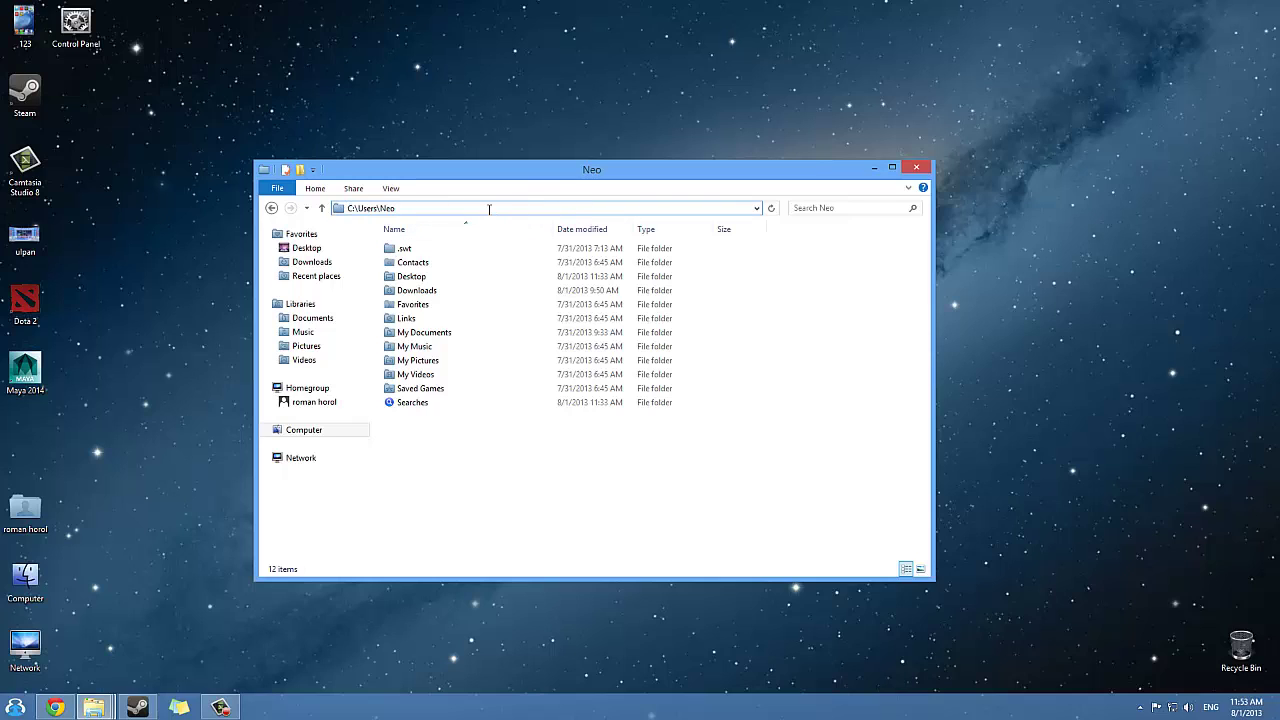
text(\)
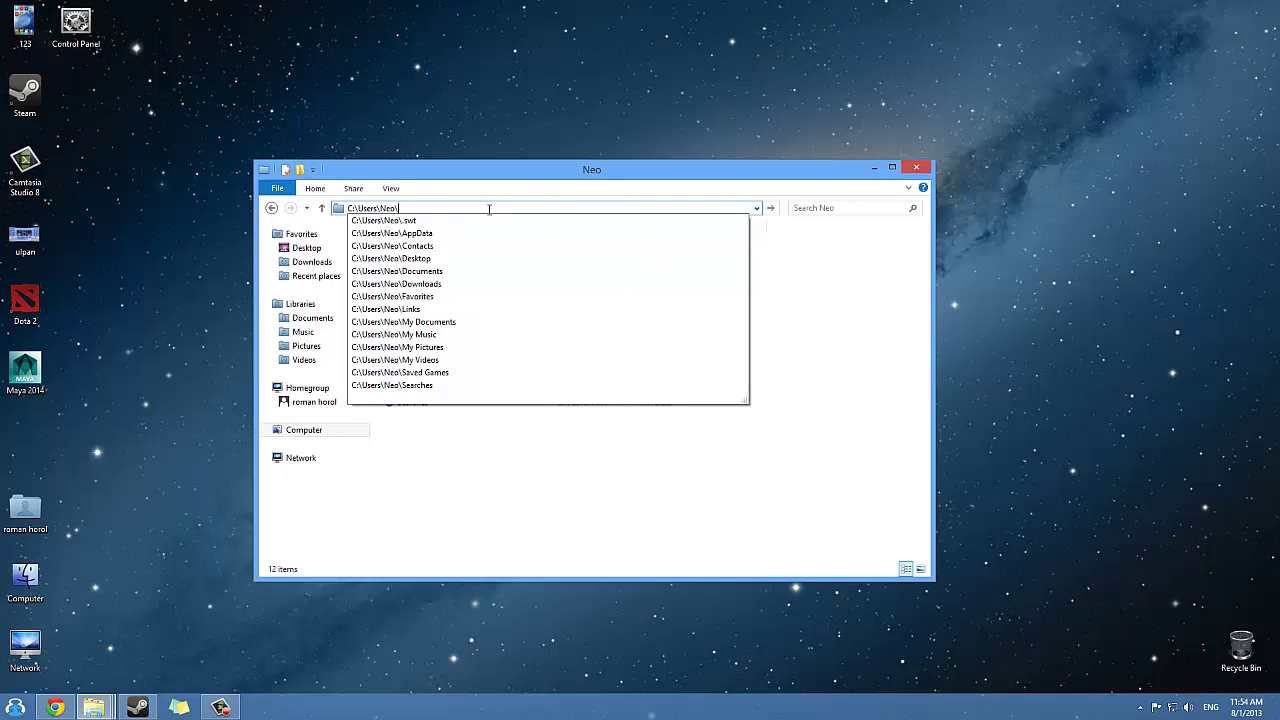
text(appdata)
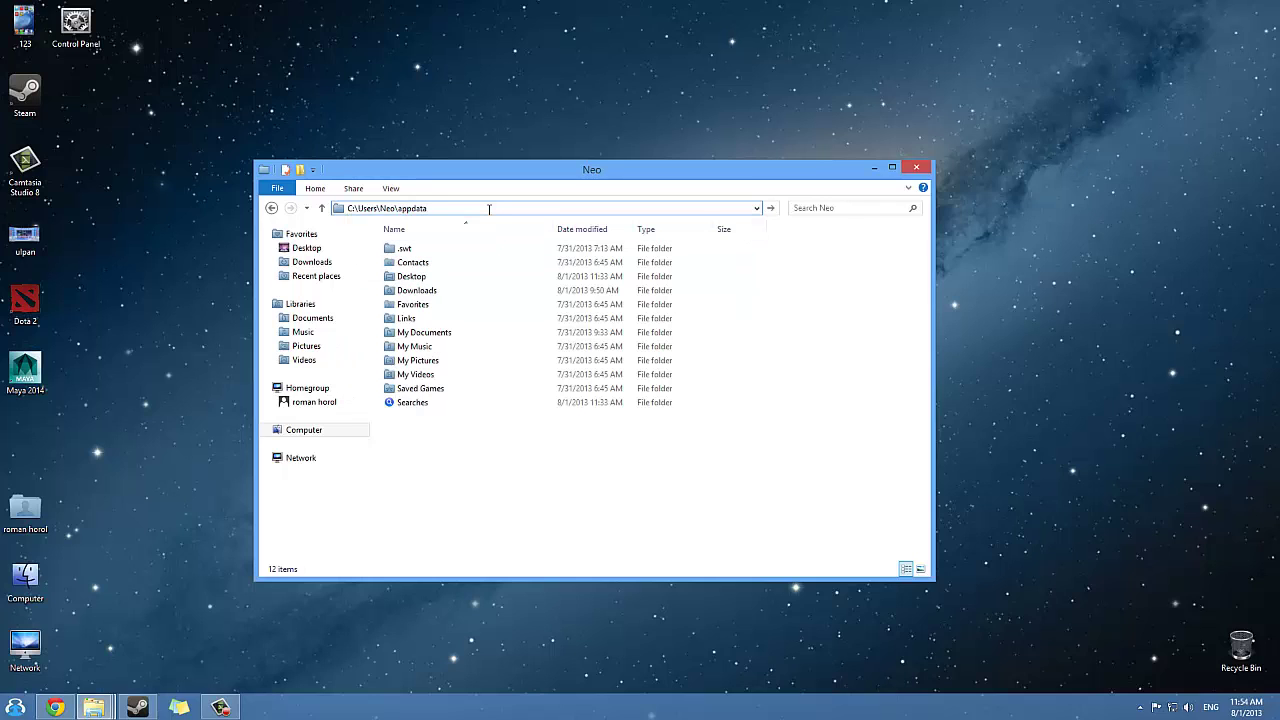
key(Return)
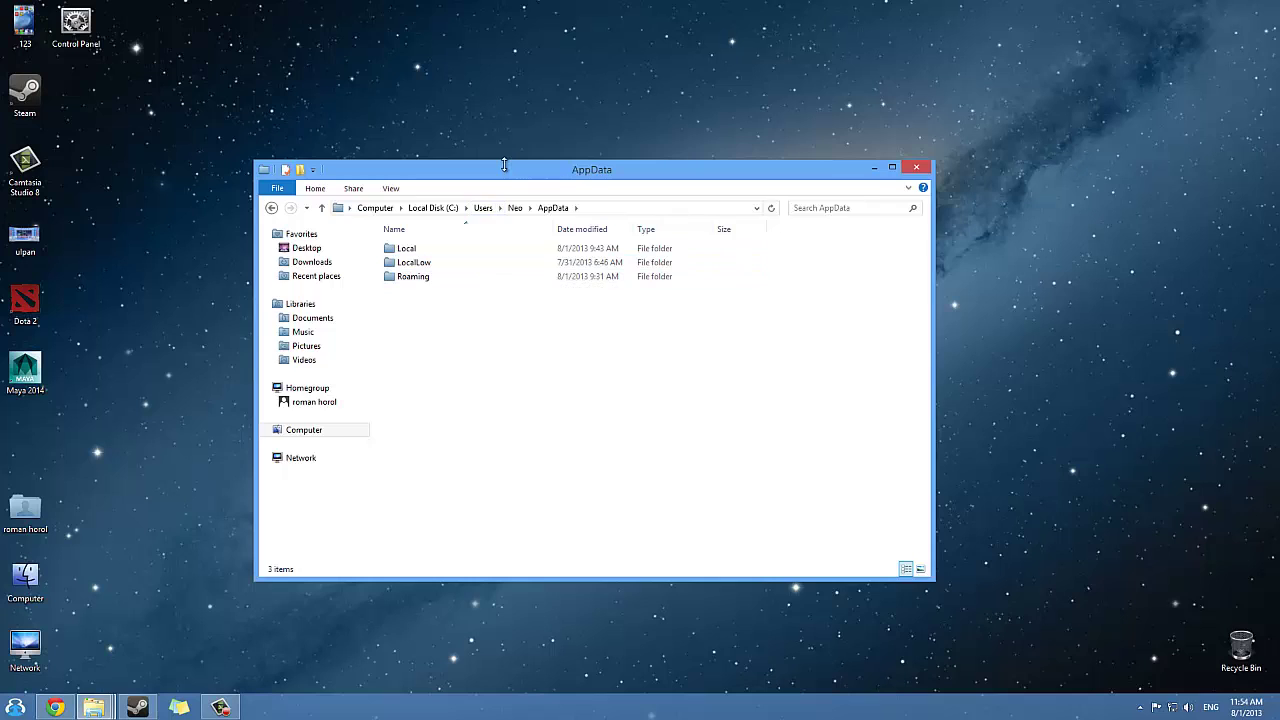
- Open AppData\Local, select its Autodesk and backburner folders, then return to AppData
mouse_move(504, 165)
mouse_down()
mouse_move(510, 120)
mouse_move(523, 177)
mouse_up()
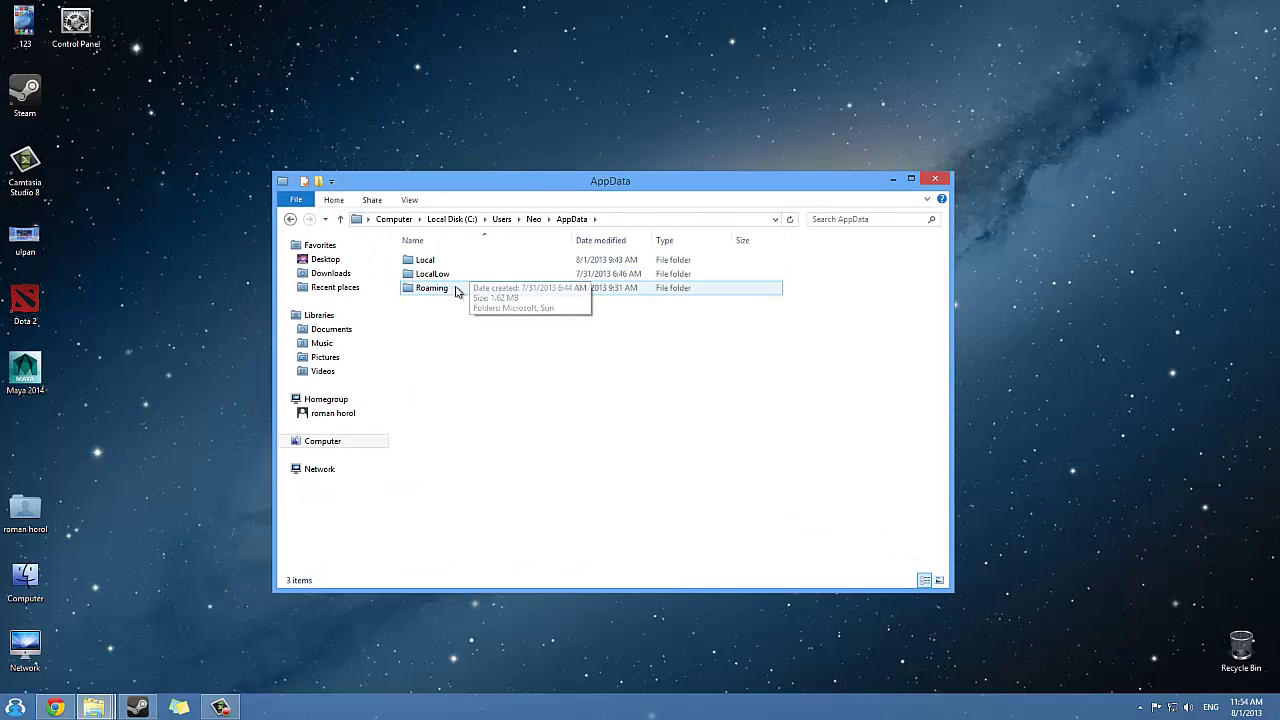
double_click(428, 260)
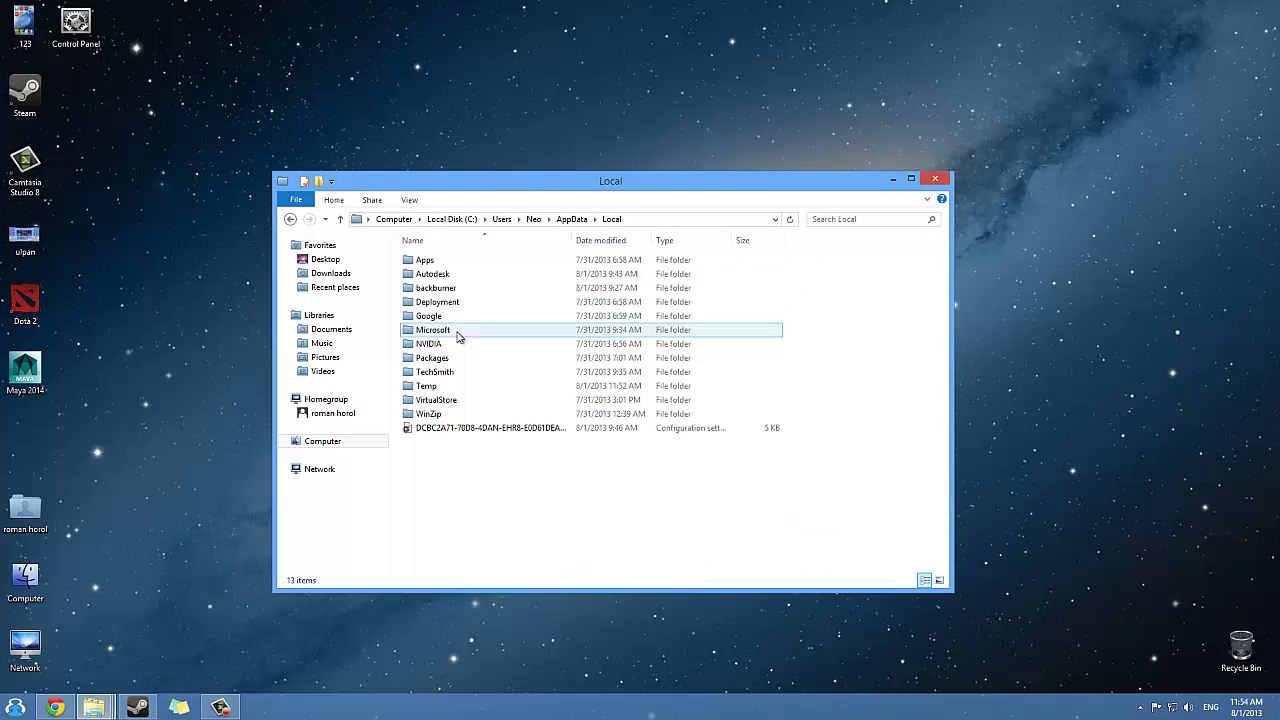
click(440, 276)
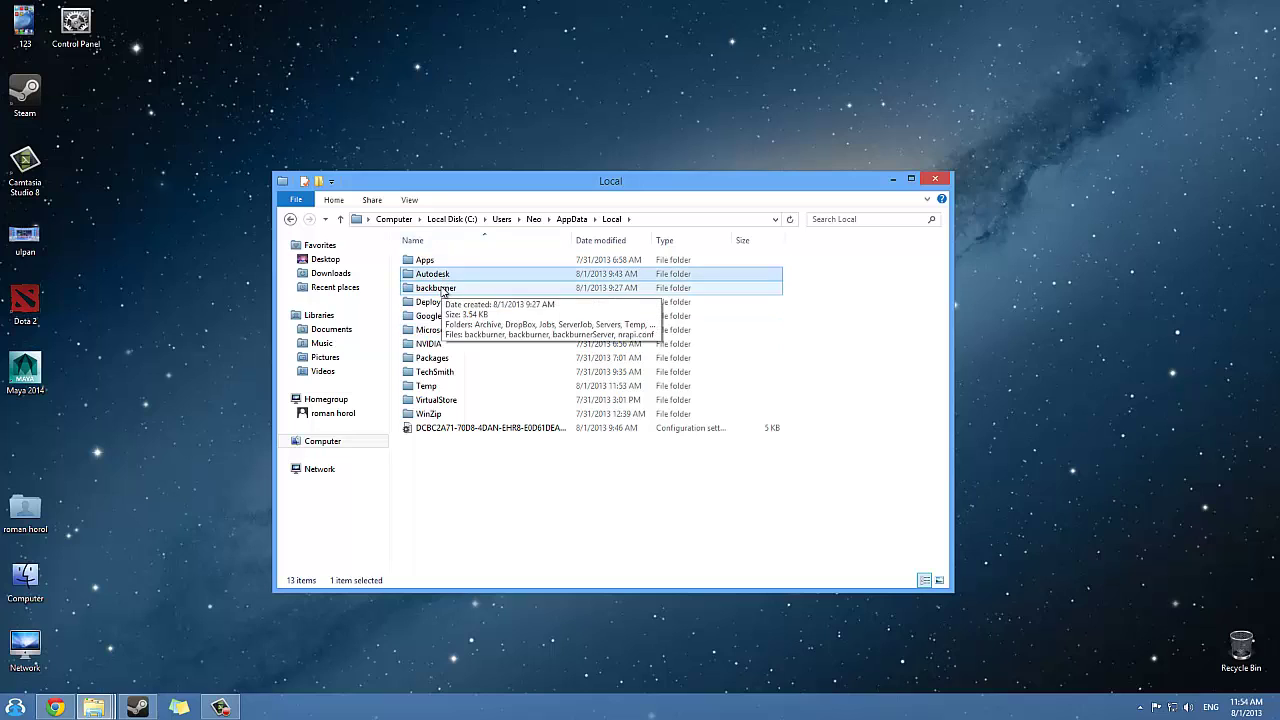
ctrl+click(444, 289)
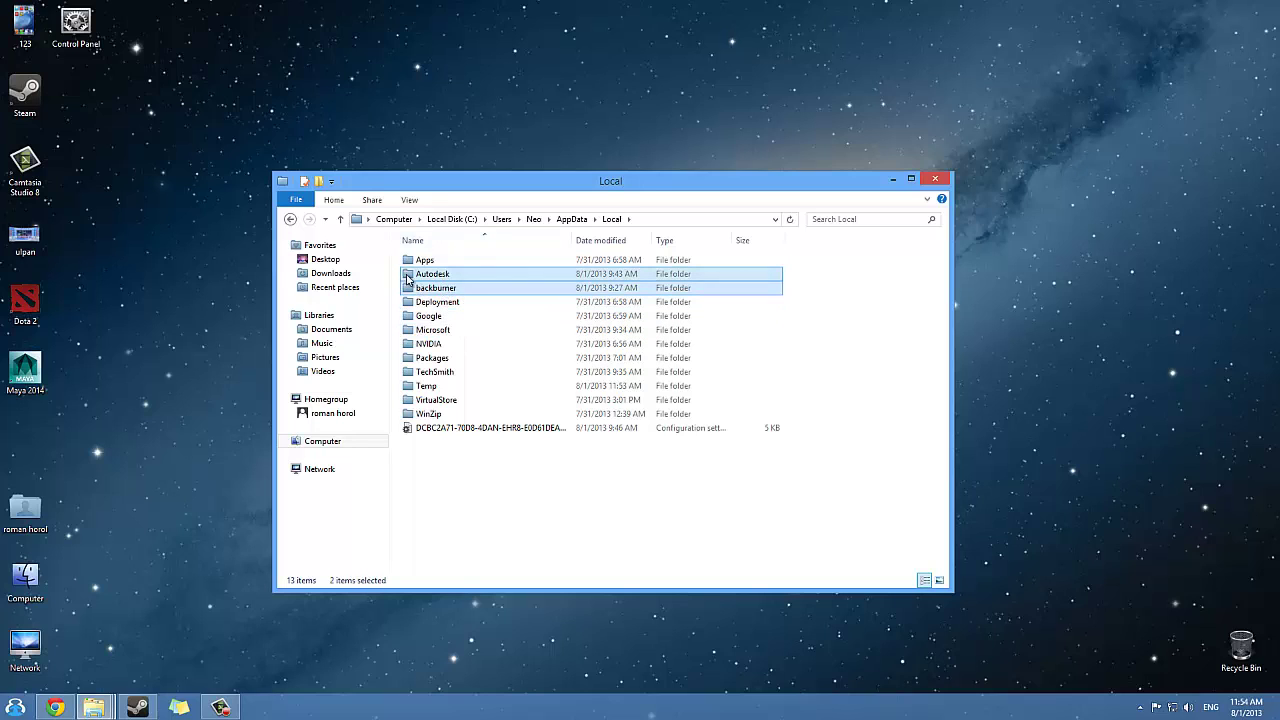
click(290, 220)
- Open the Roaming folder, select its Autodesk folder, and minimize the window
click(431, 290)
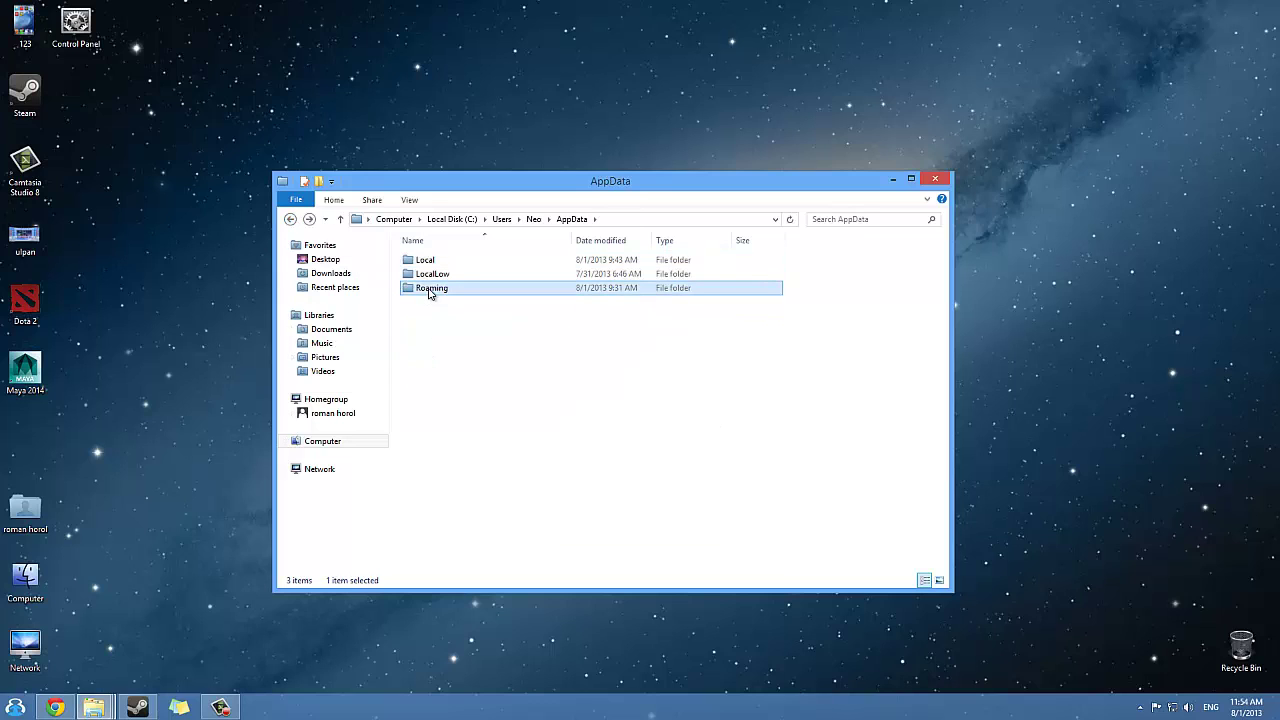
double_click(431, 289)
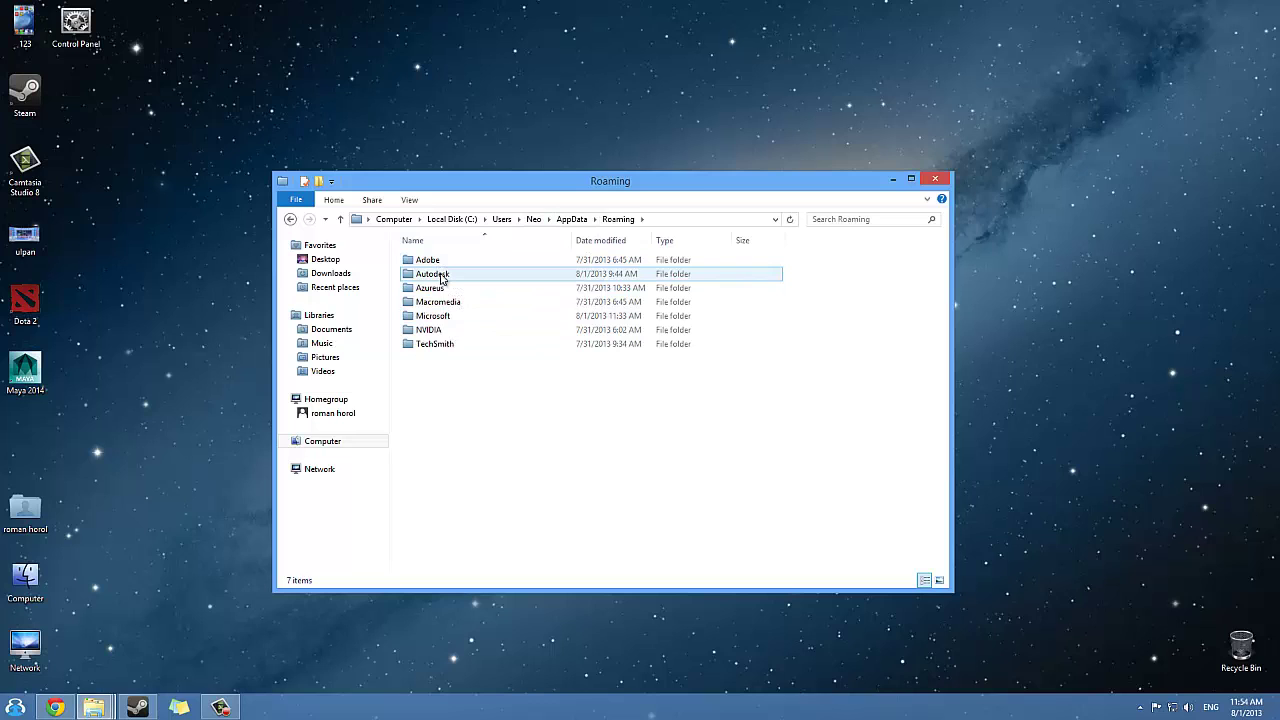
click(441, 276)
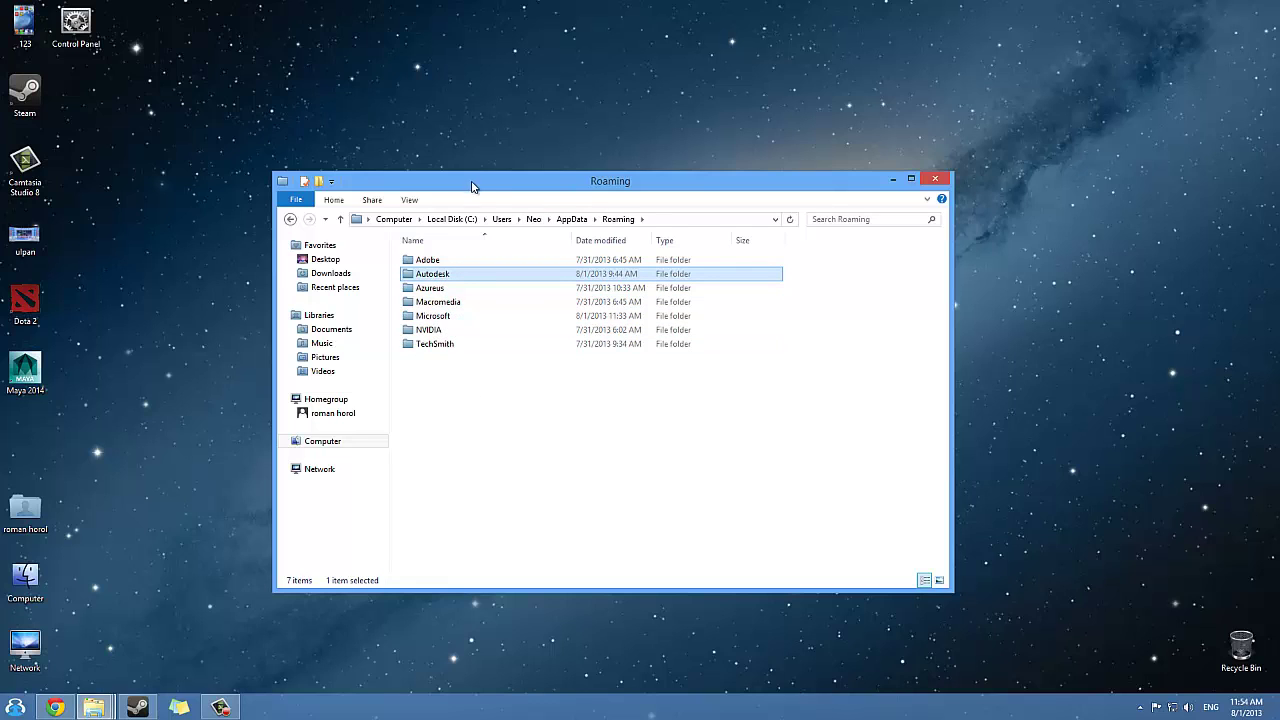
drag(473, 187, 493, 183)
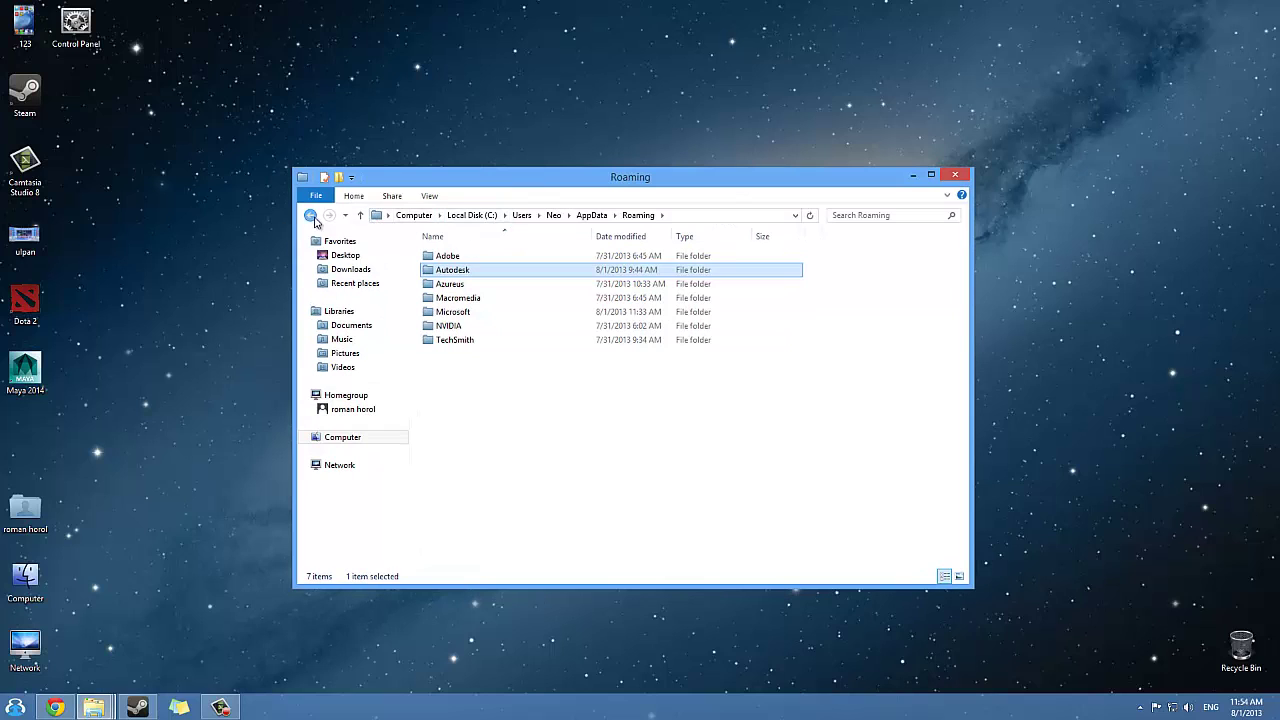
mouse_move(476, 276)
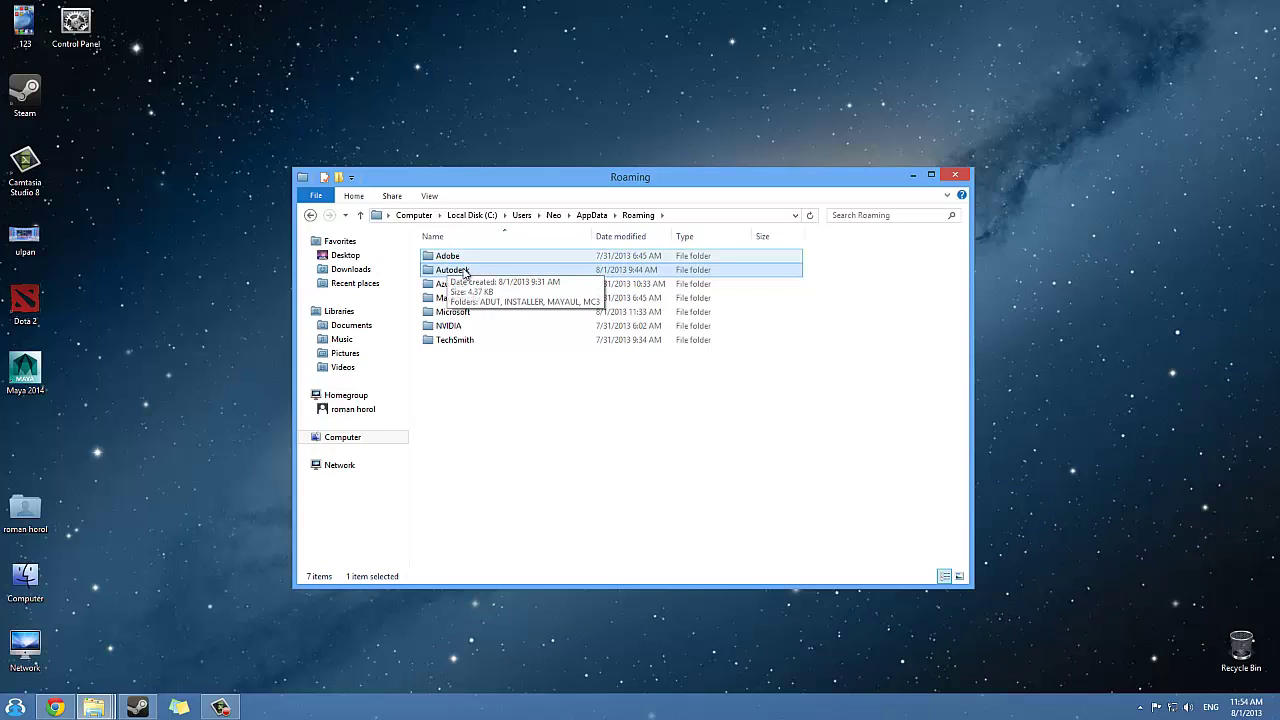
click(464, 270)
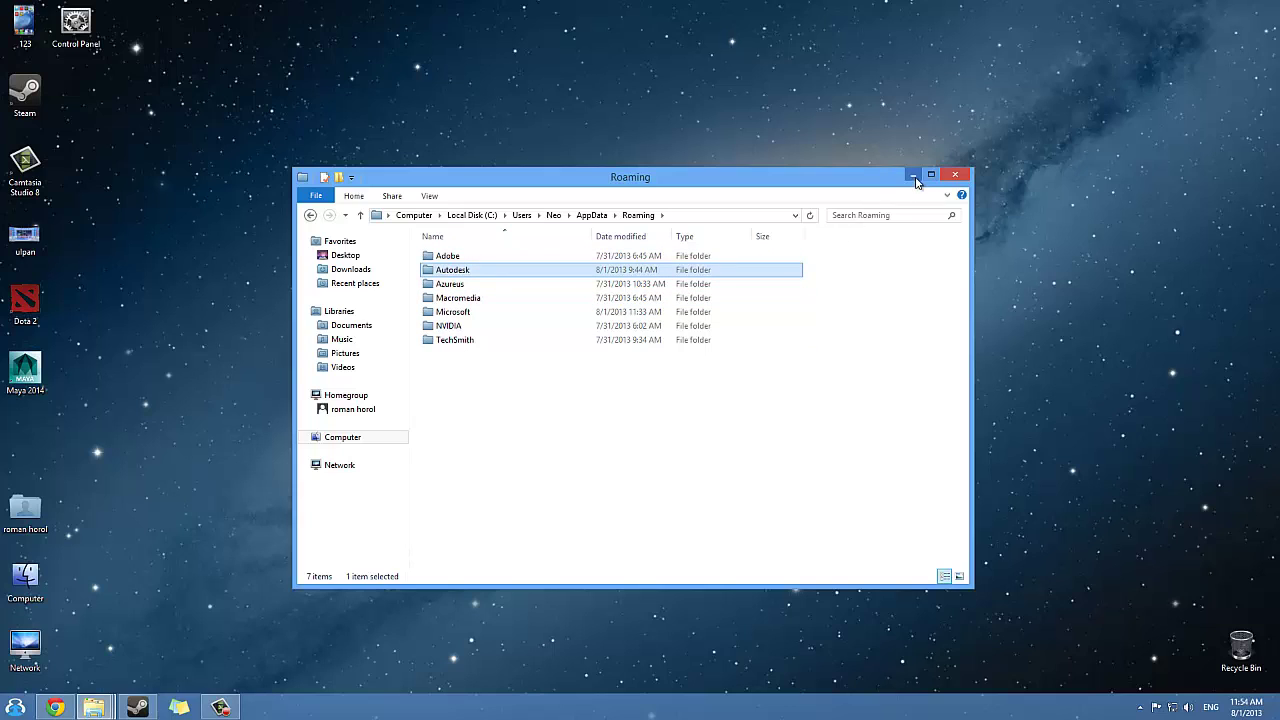
click(914, 183)
- Minimize the Roaming folder window to the taskbar, revealing the desktop shortcuts
click(914, 177)
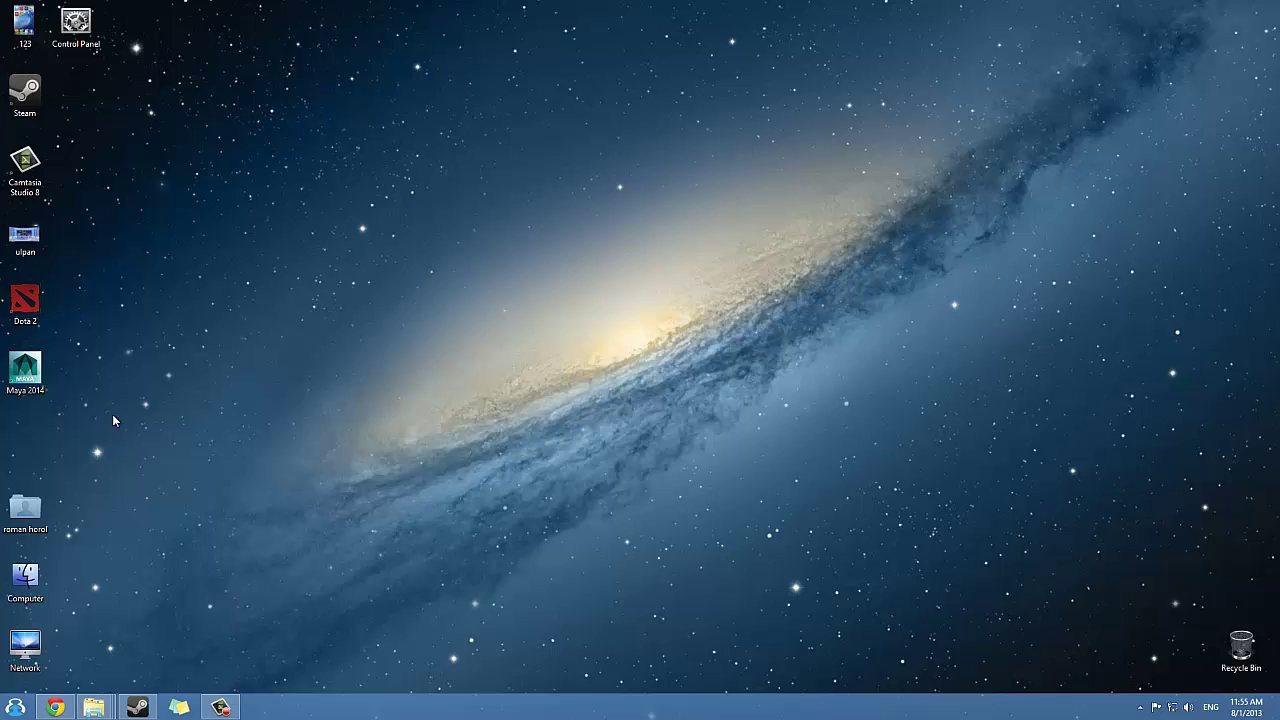
- Launch Registry Editor by searching regedit from the Start menu
click(15, 707)
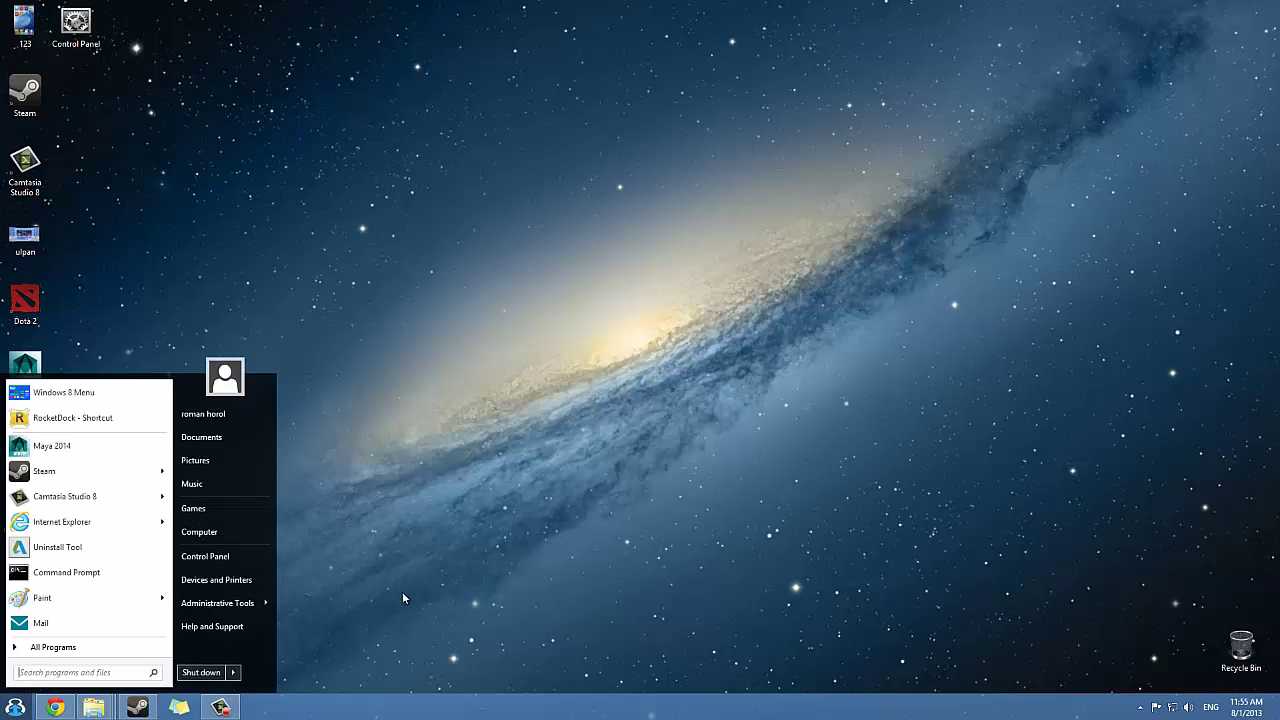
click(404, 598)
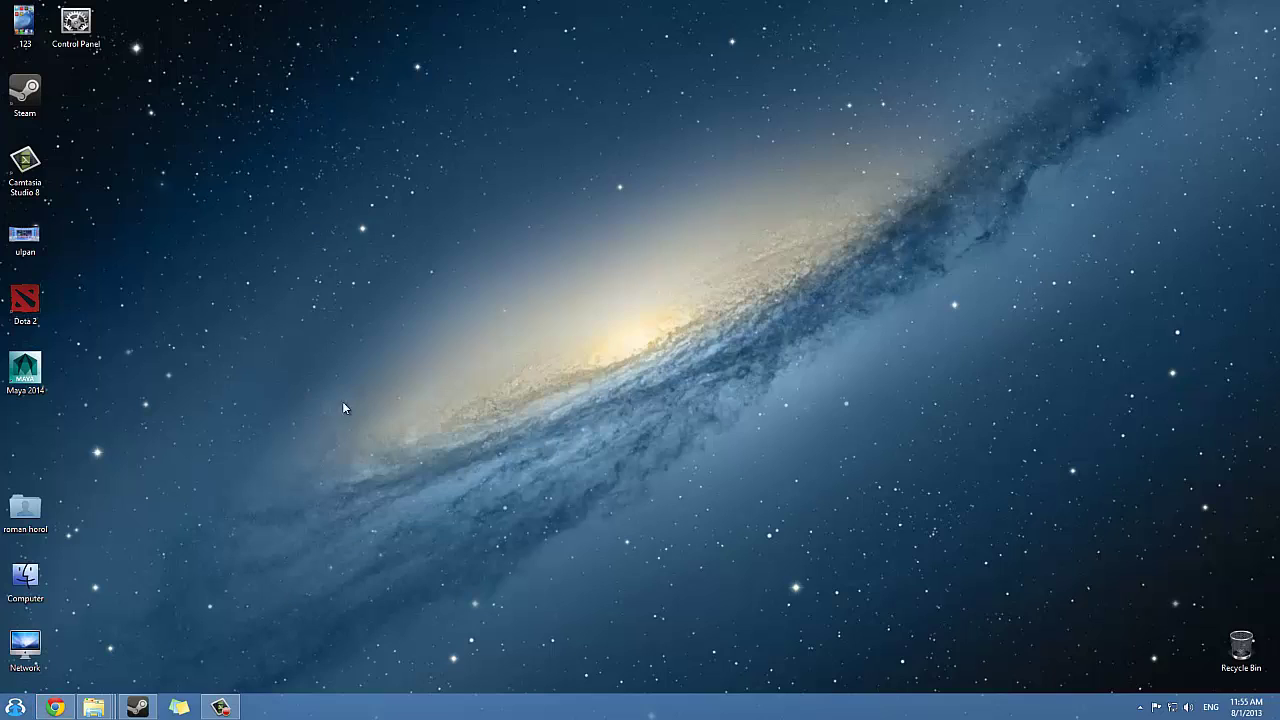
click(15, 710)
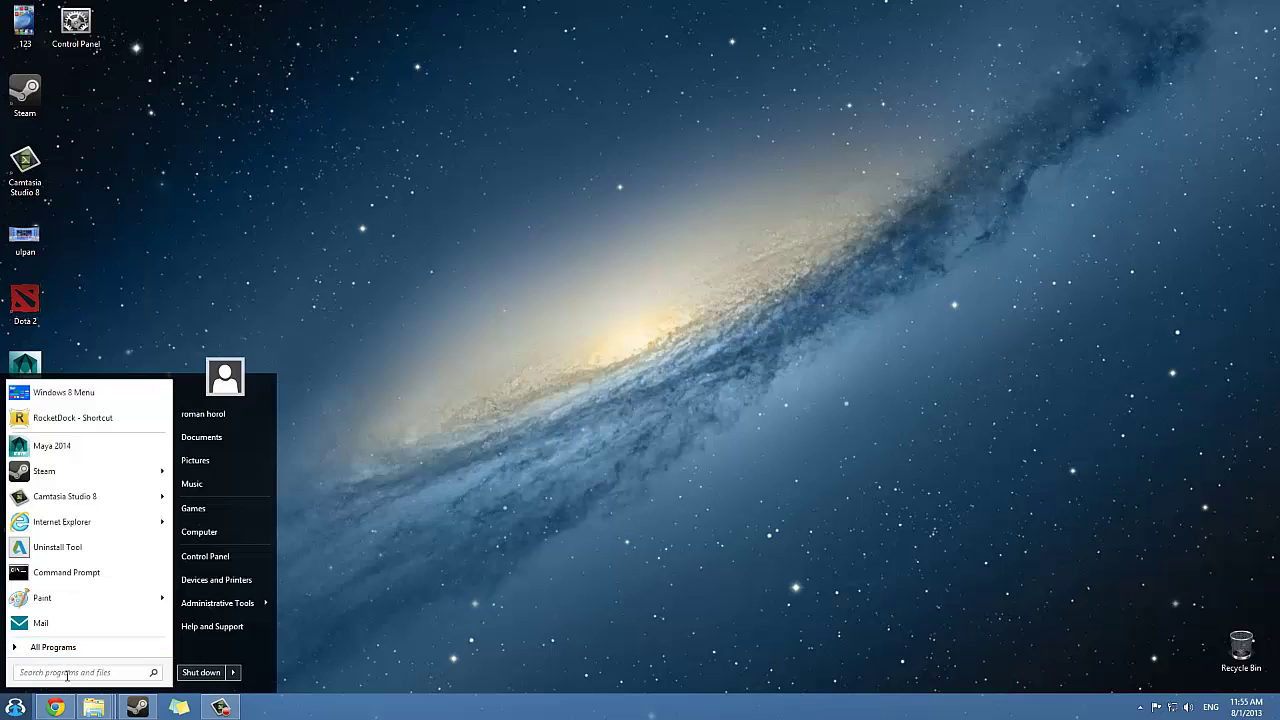
text(regedit)
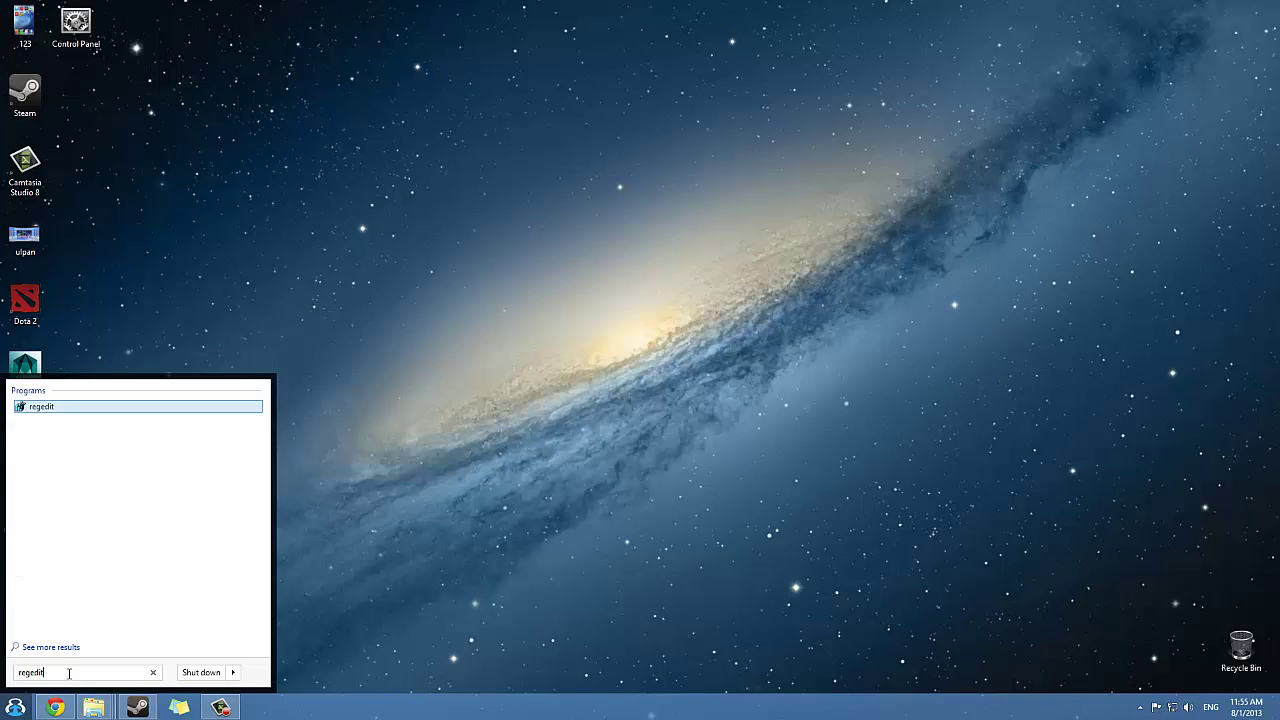
key(Return)
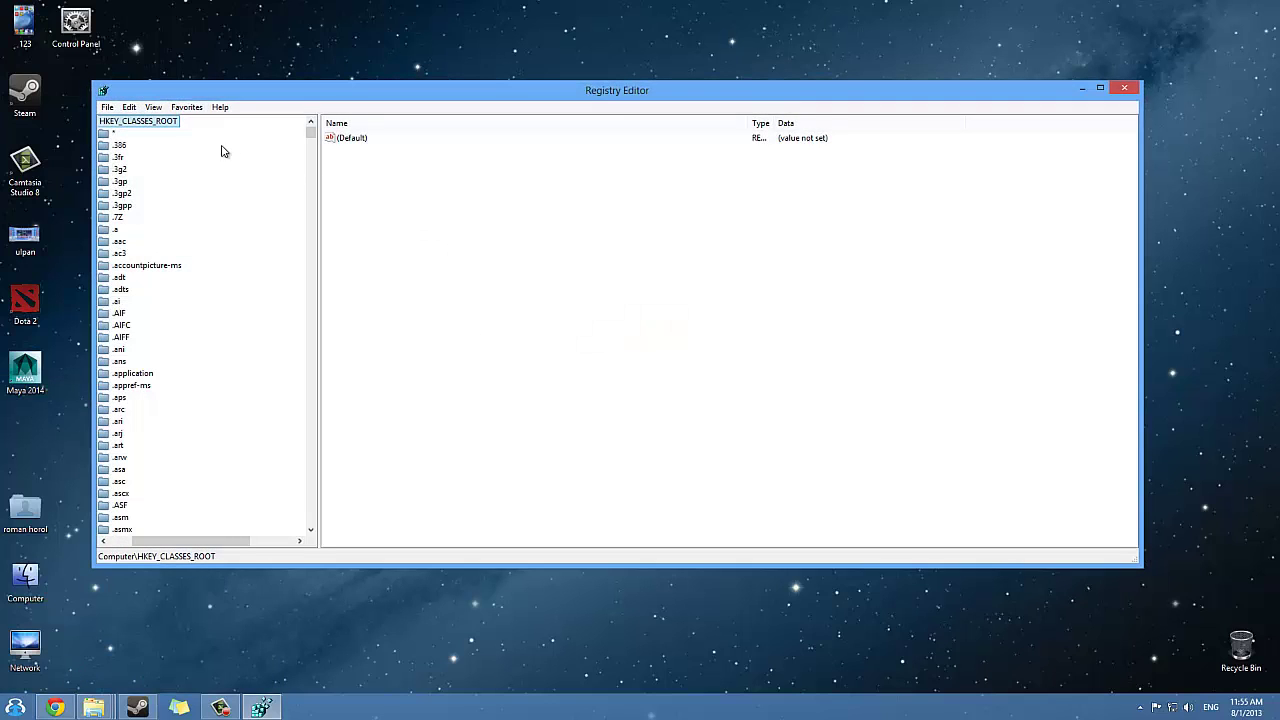
- Search the registry for 'au', reaching the first match, and inspect its (Default) value
click(129, 107)
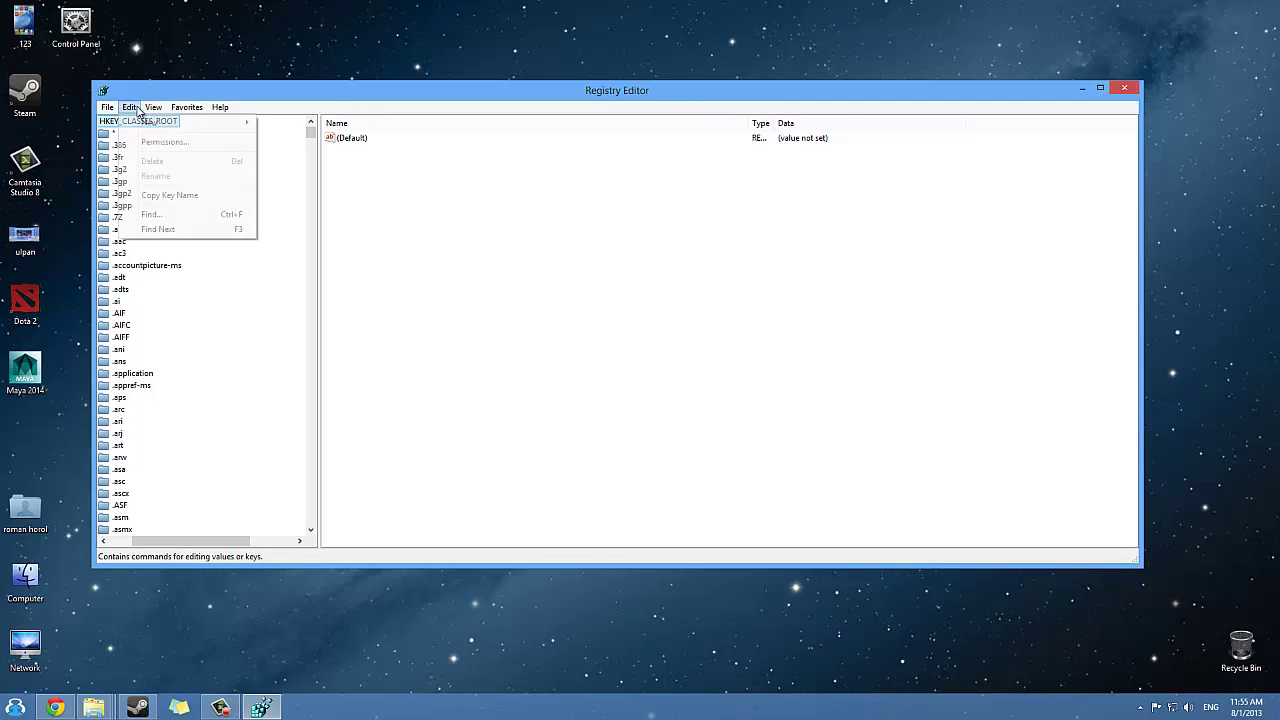
click(160, 214)
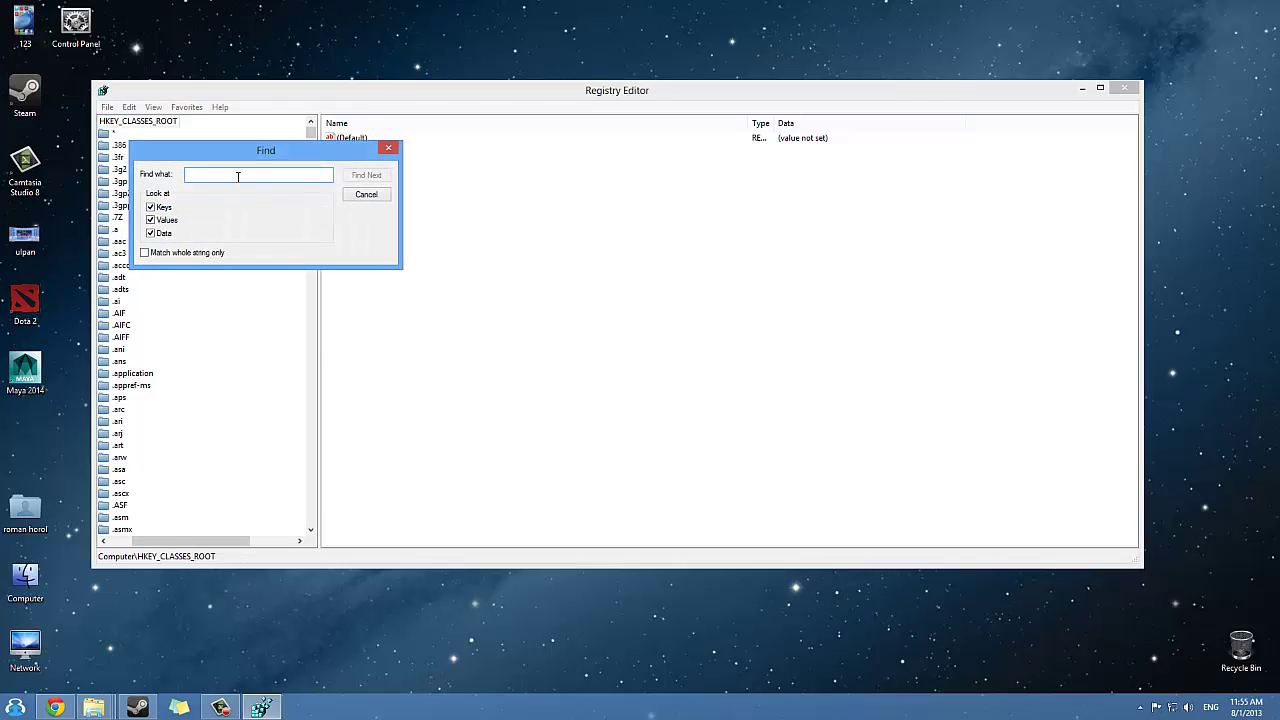
text(autodesk)
click(364, 177)
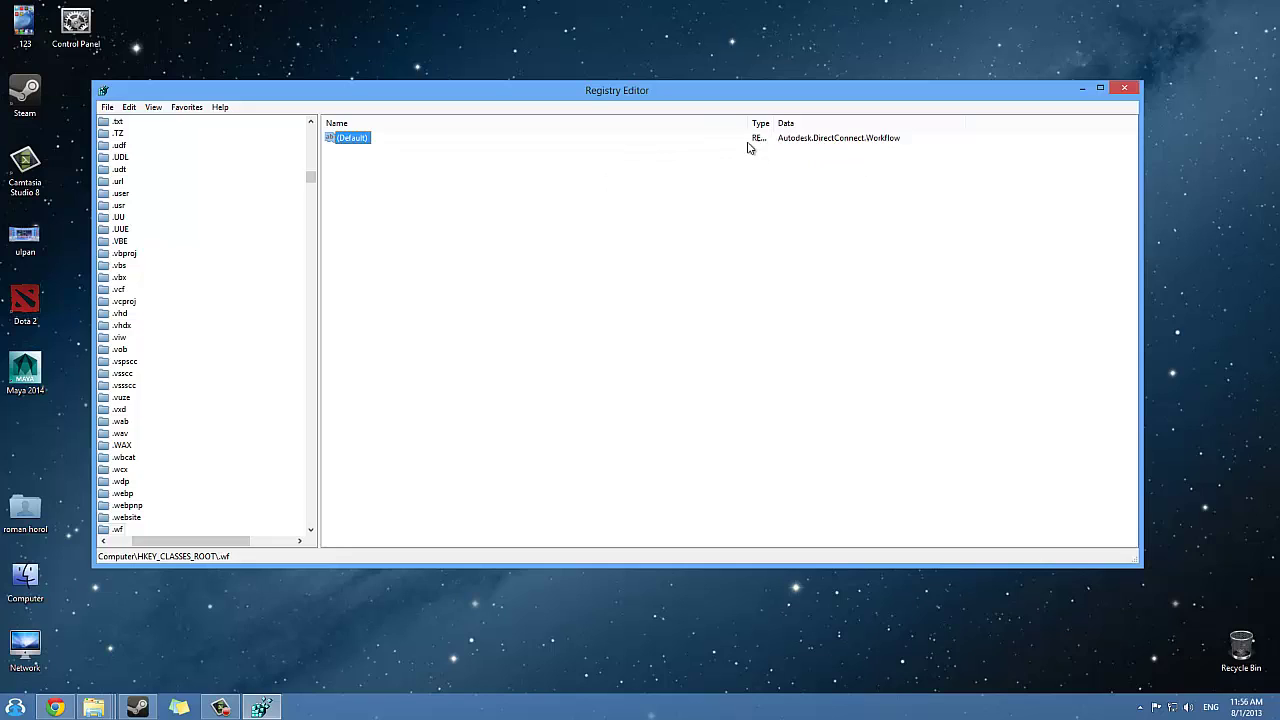
drag(760, 124, 841, 126)
right_click(350, 143)
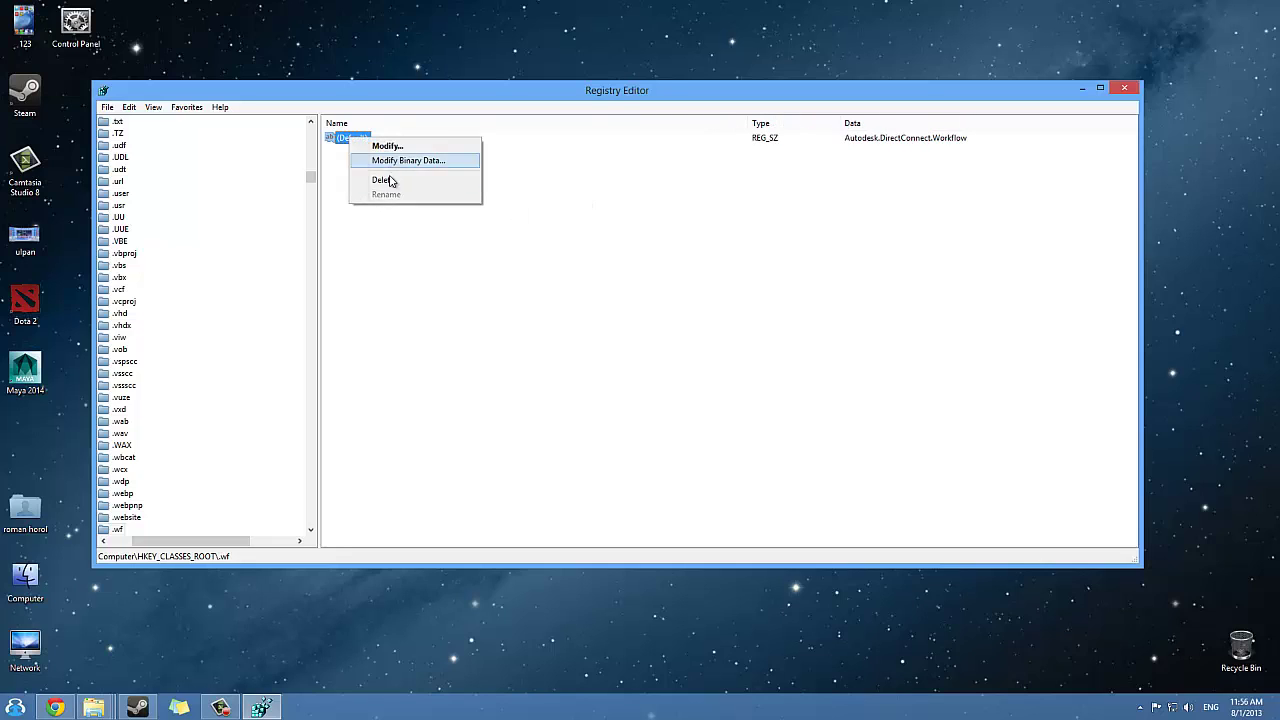
click(362, 355)
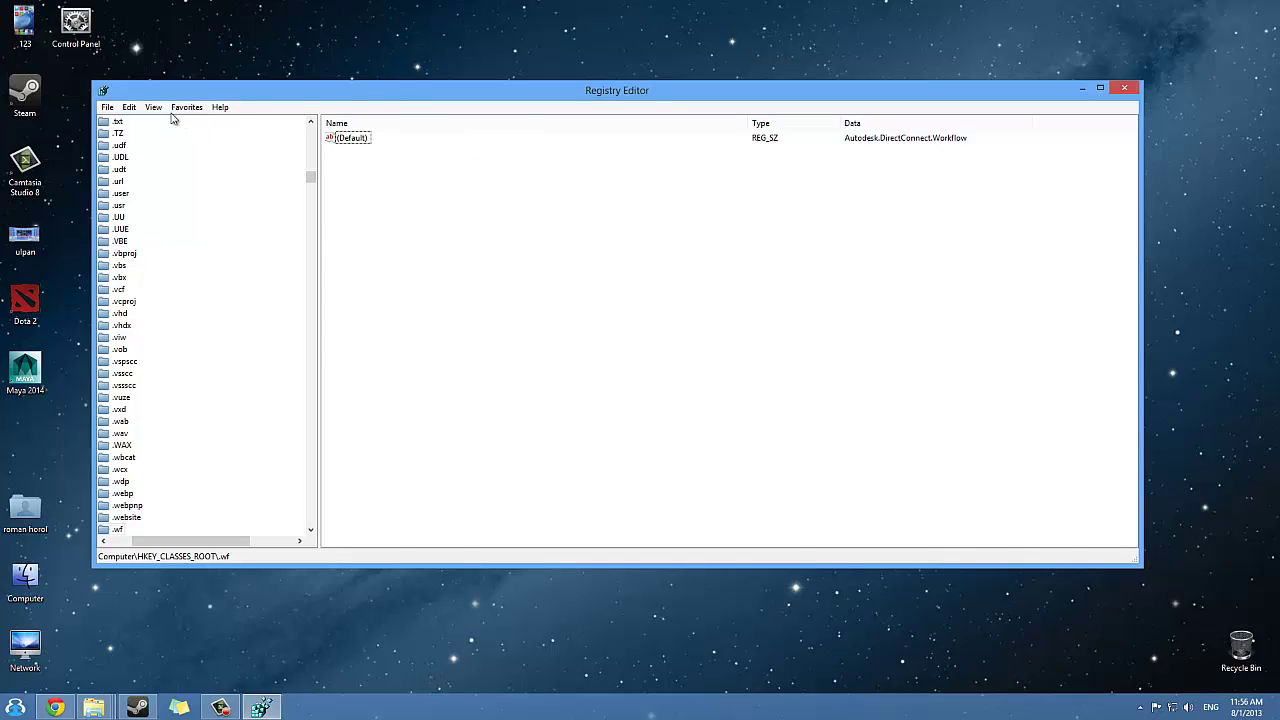
- Find the next match, Autodesk.DirectConnect.Workflow, and select its (Default) value
click(129, 107)
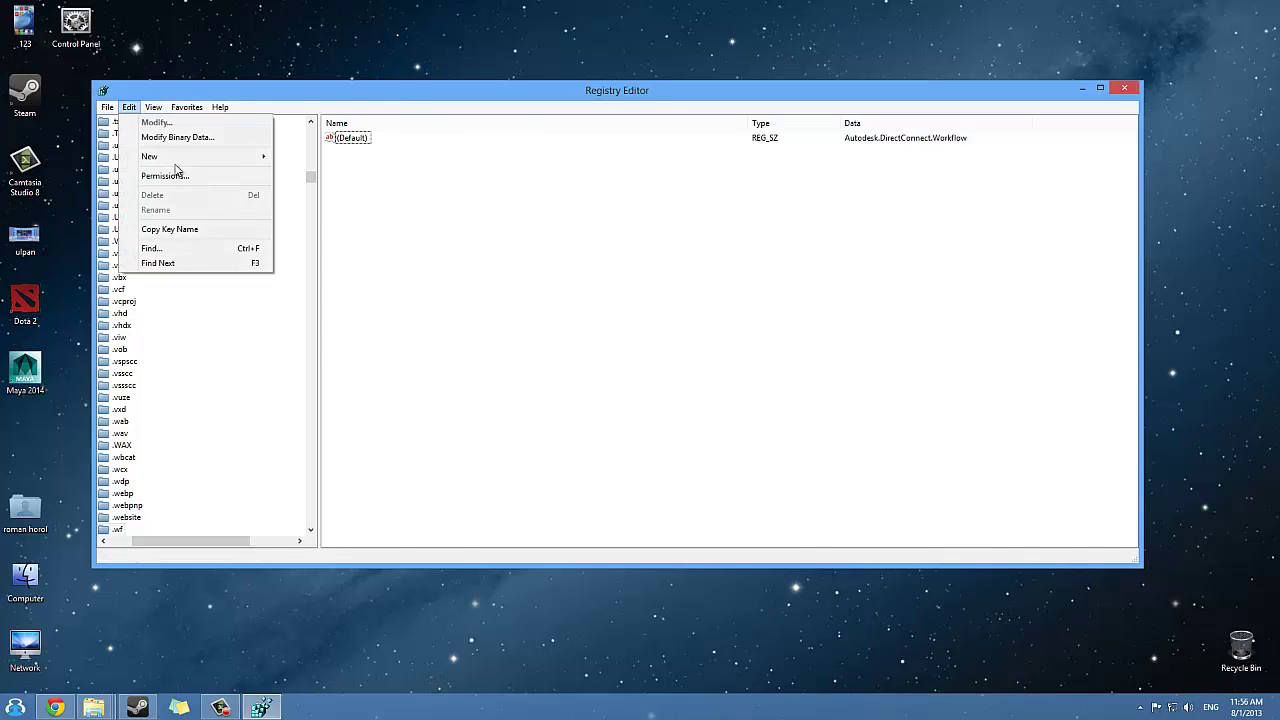
click(206, 263)
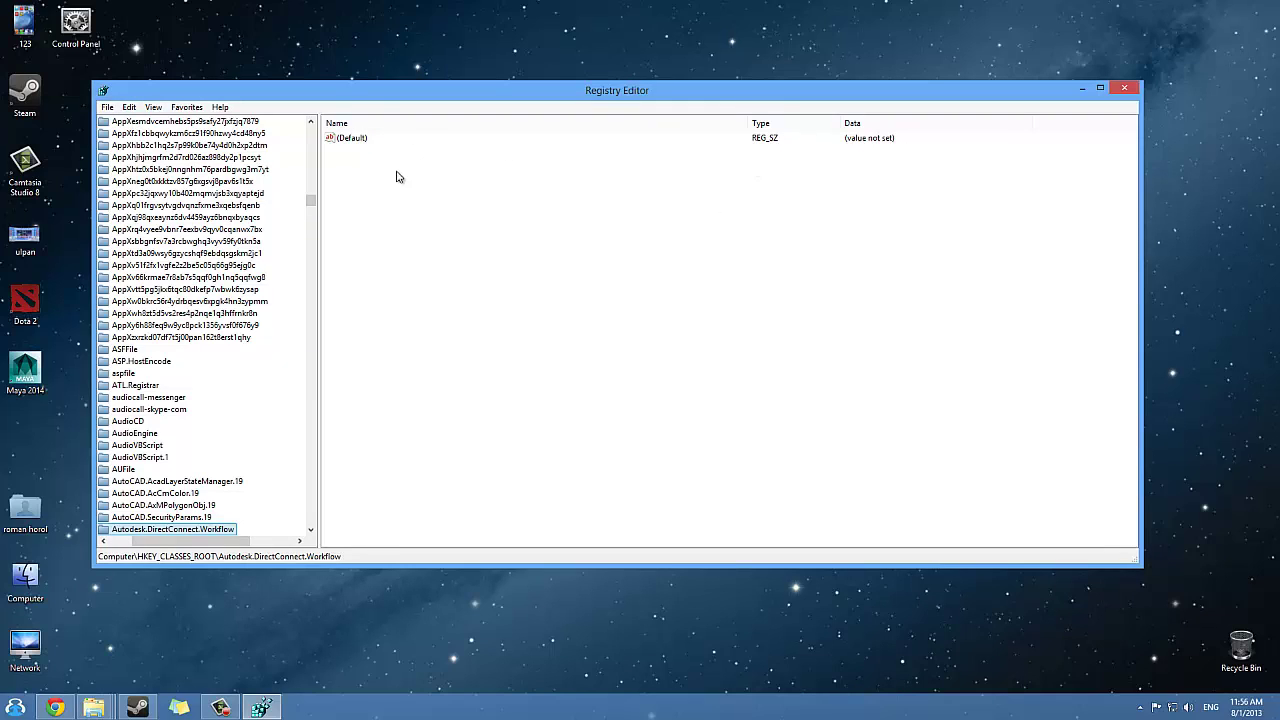
click(351, 139)
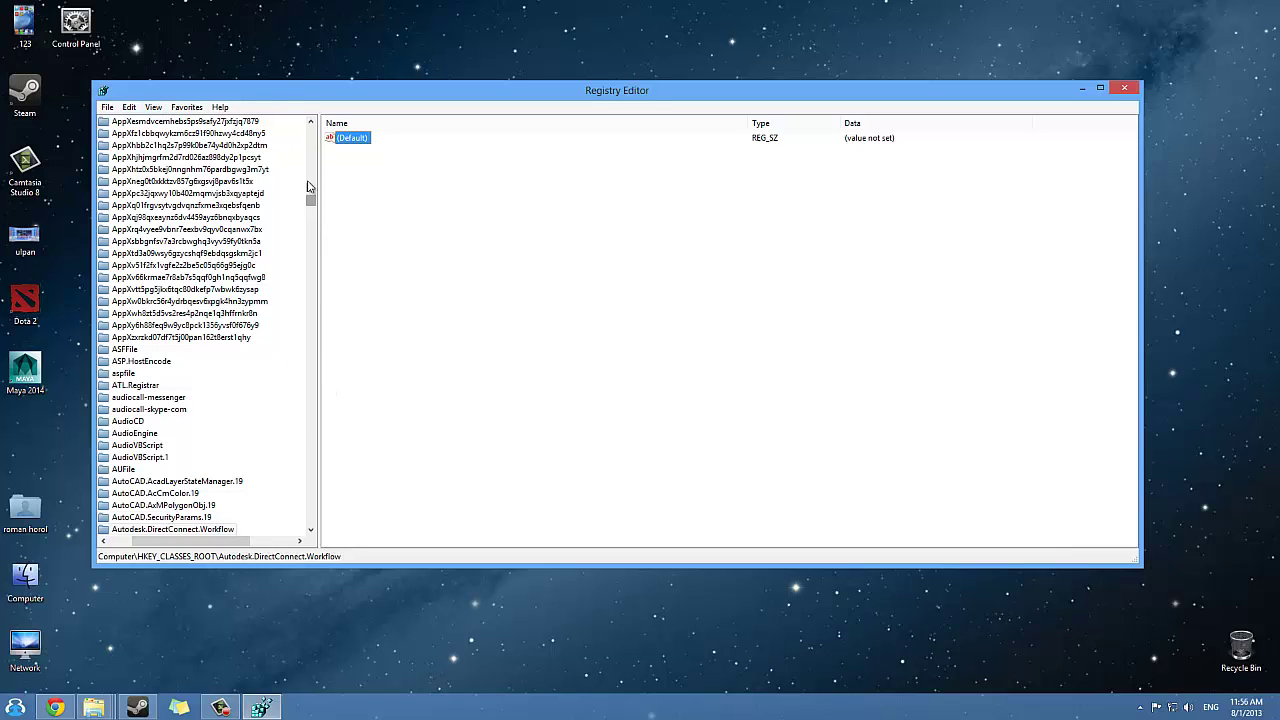
- Widen the Registry Editor window to the left
drag(311, 198, 300, 120)
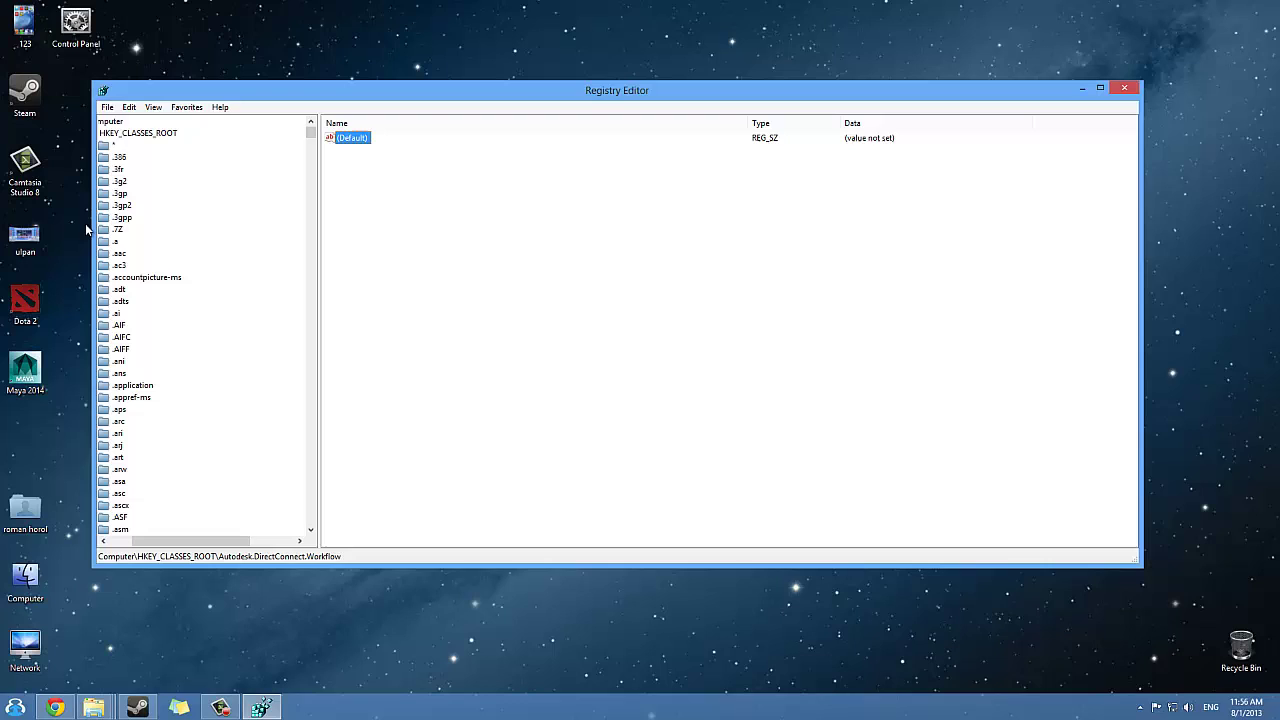
drag(96, 221, 44, 221)
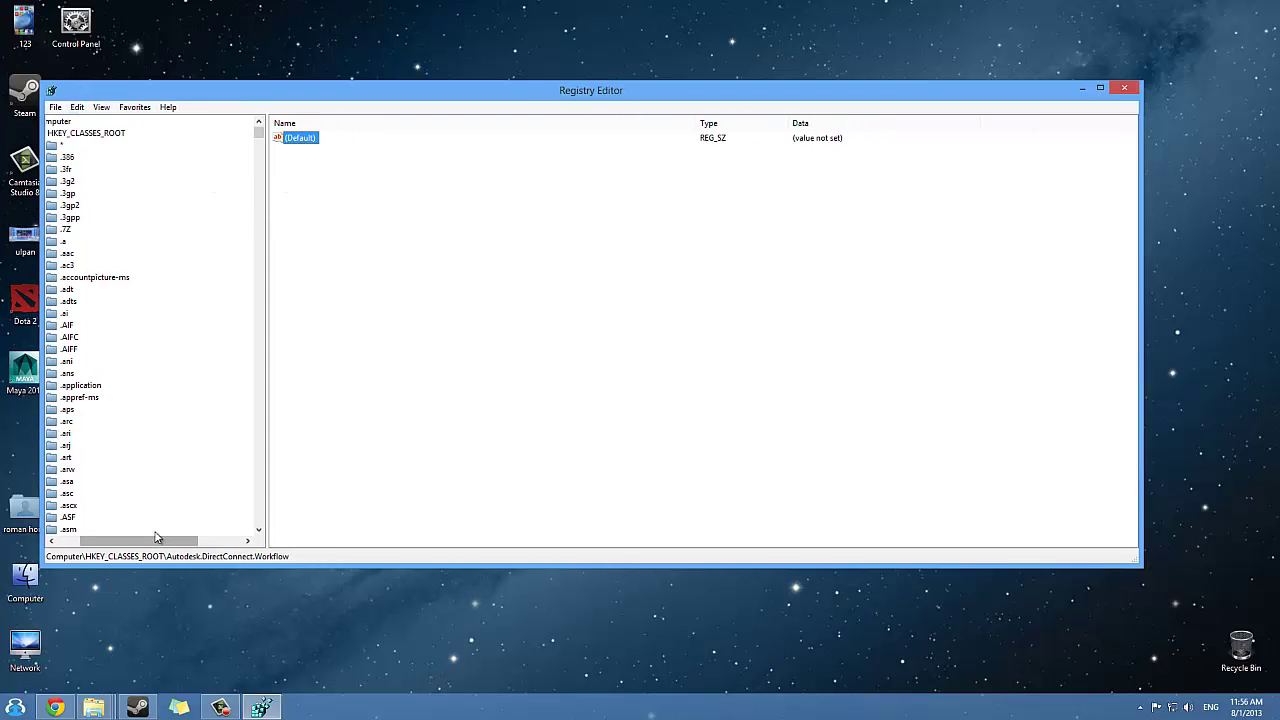
drag(157, 538, 125, 540)
- Collapse the tree to the five root hives and expand HKEY_LOCAL_MACHINE
double_click(65, 123)
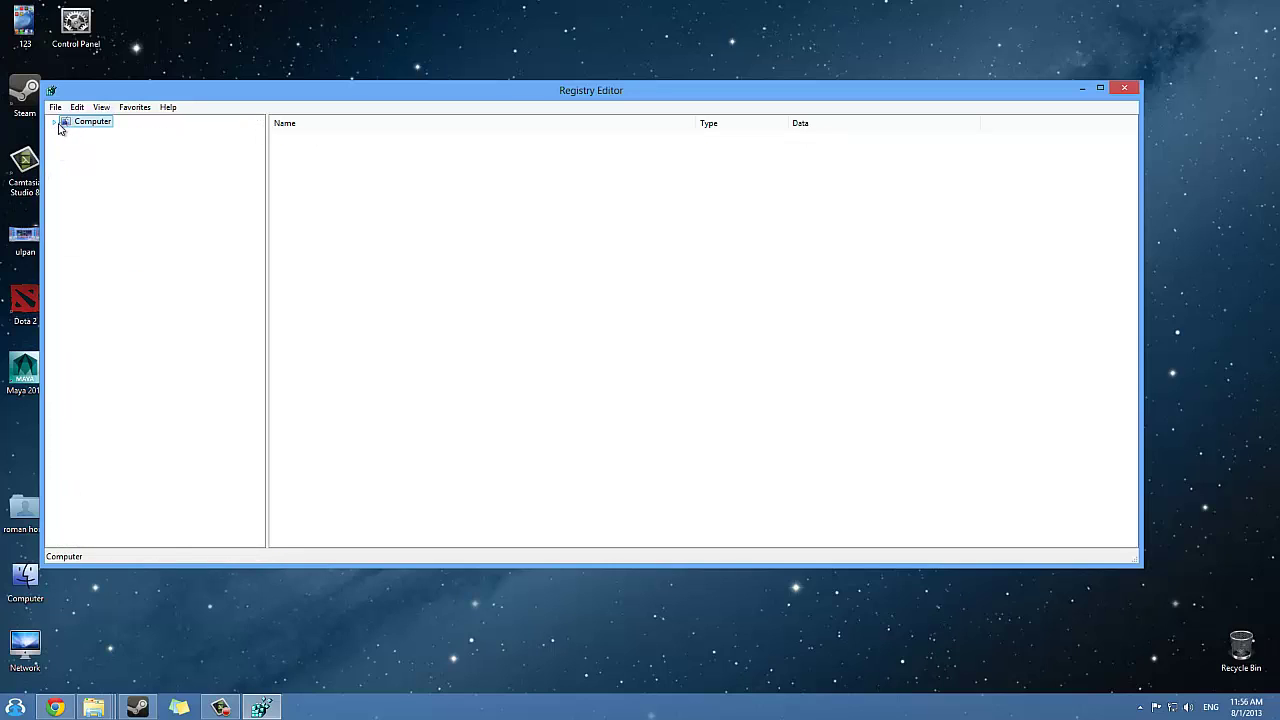
click(56, 122)
click(67, 133)
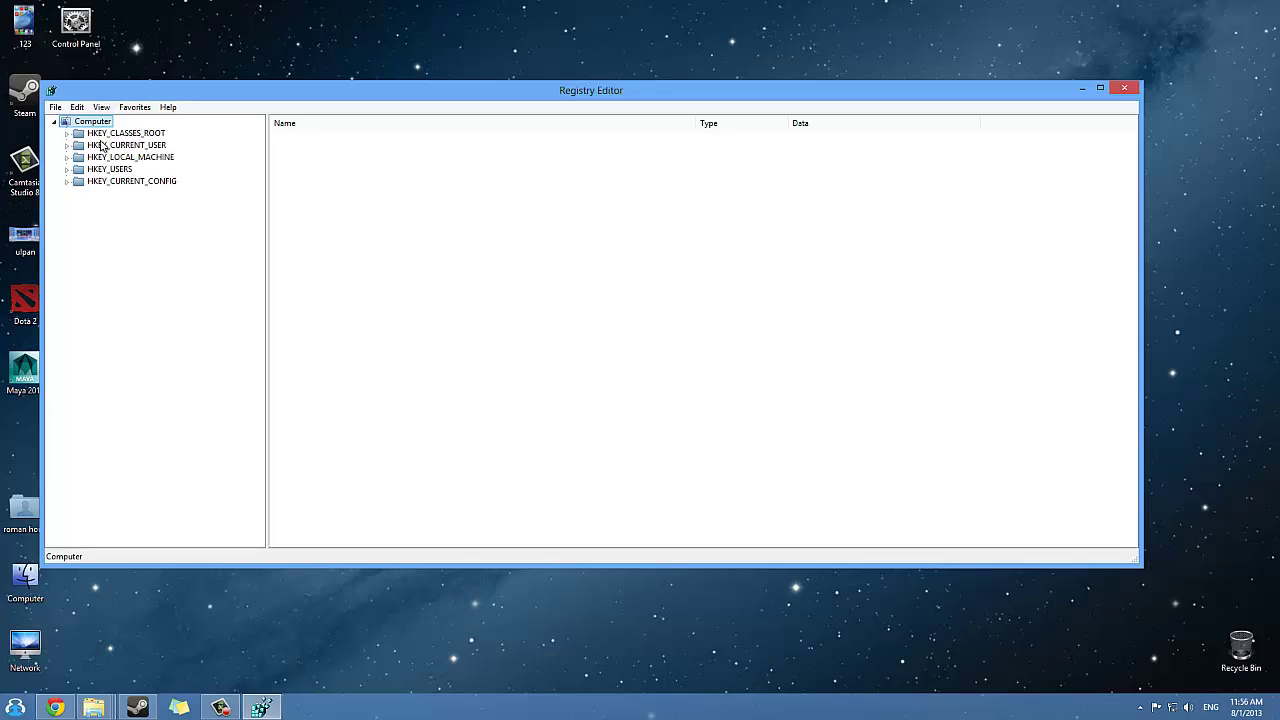
click(66, 133)
scroll(163, 374, down, 6)
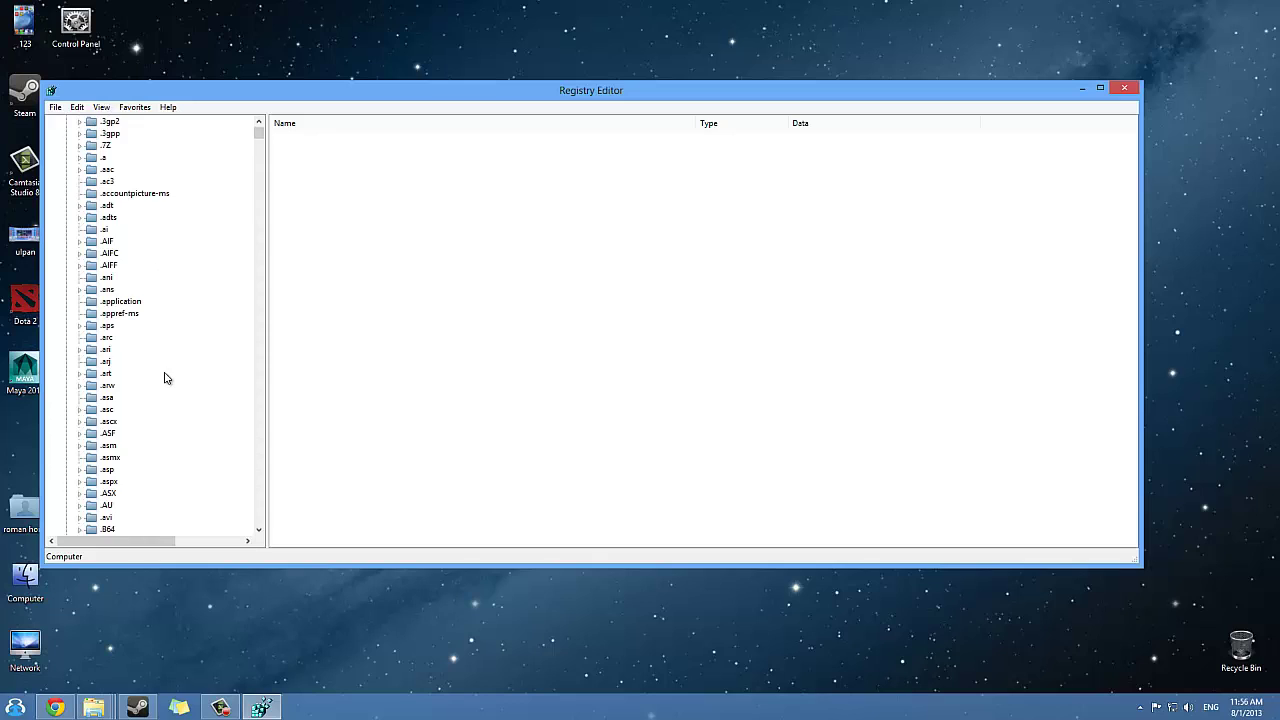
scroll(163, 374, up, 6)
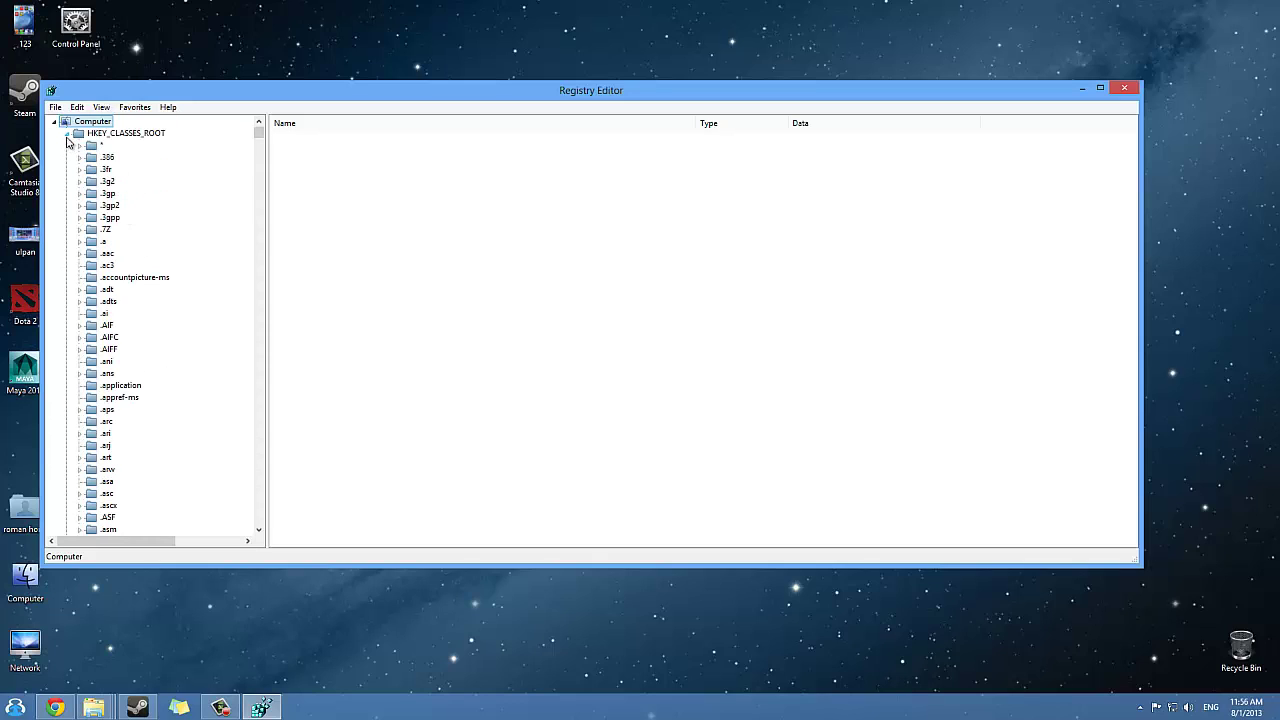
click(66, 133)
click(67, 157)
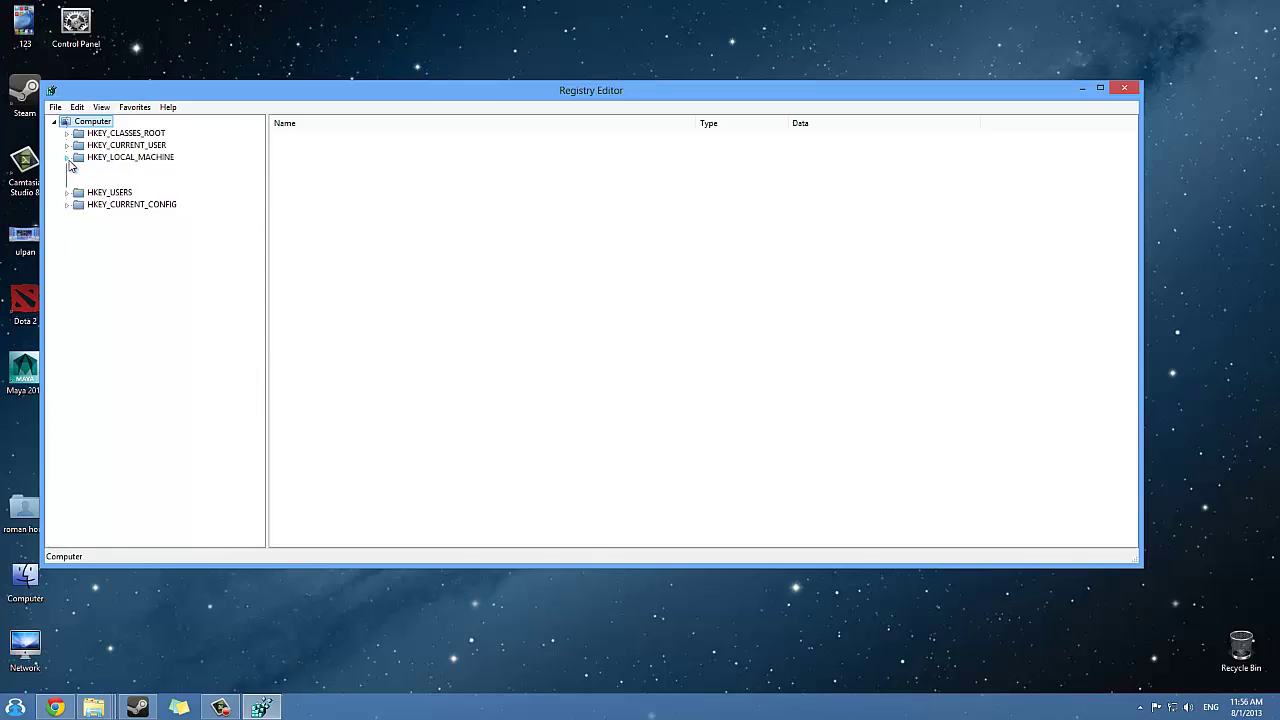
- Expand HKEY_LOCAL_MACHINE\SOFTWARE and inspect the Autodesk key without changing it
click(80, 217)
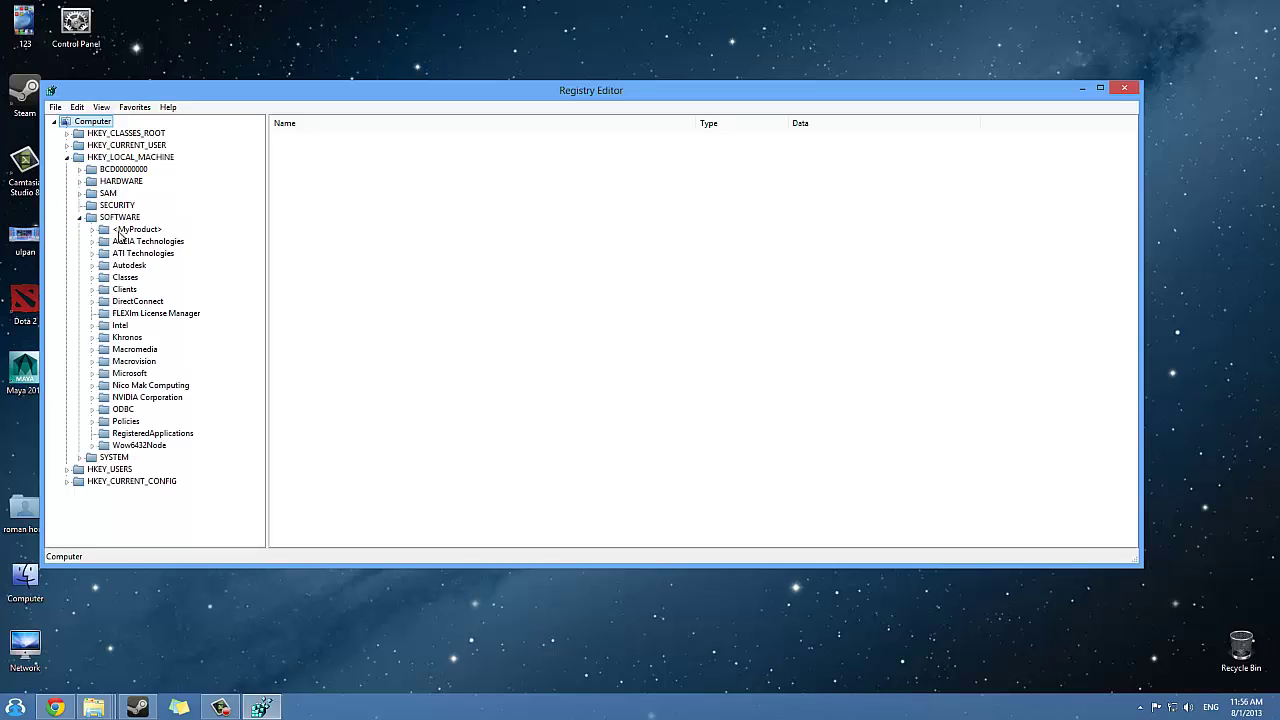
click(118, 266)
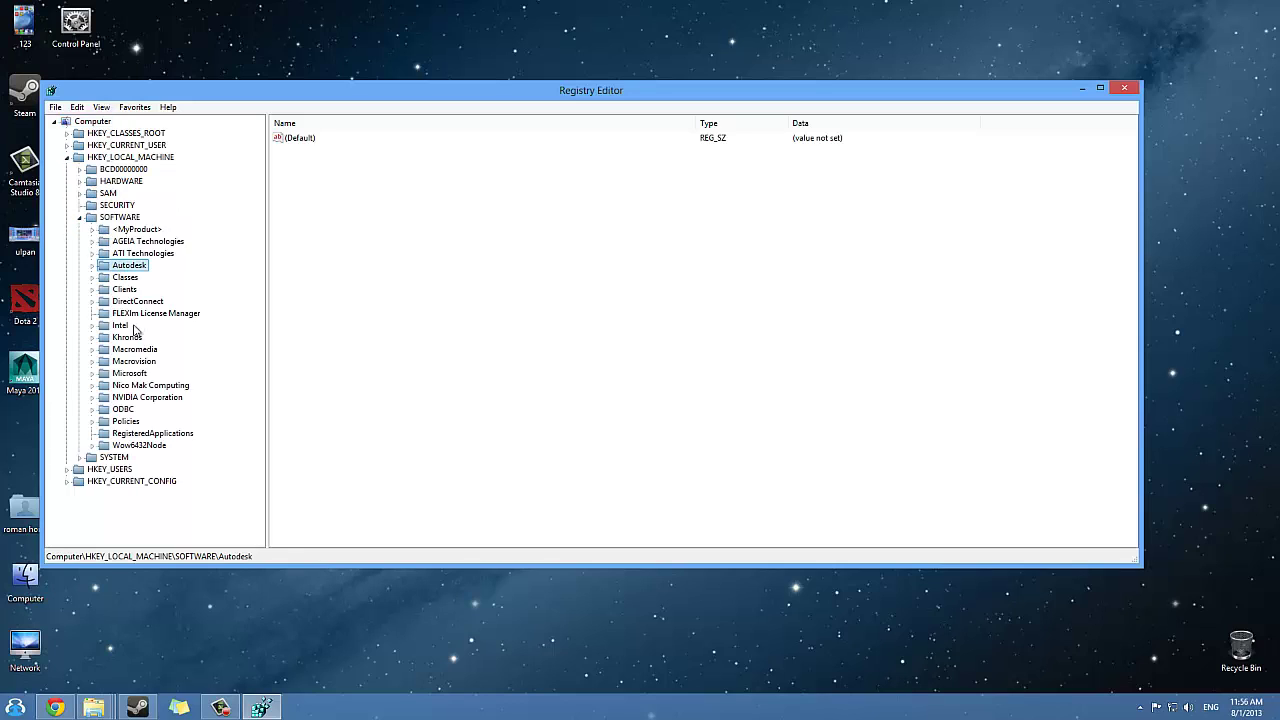
right_click(111, 269)
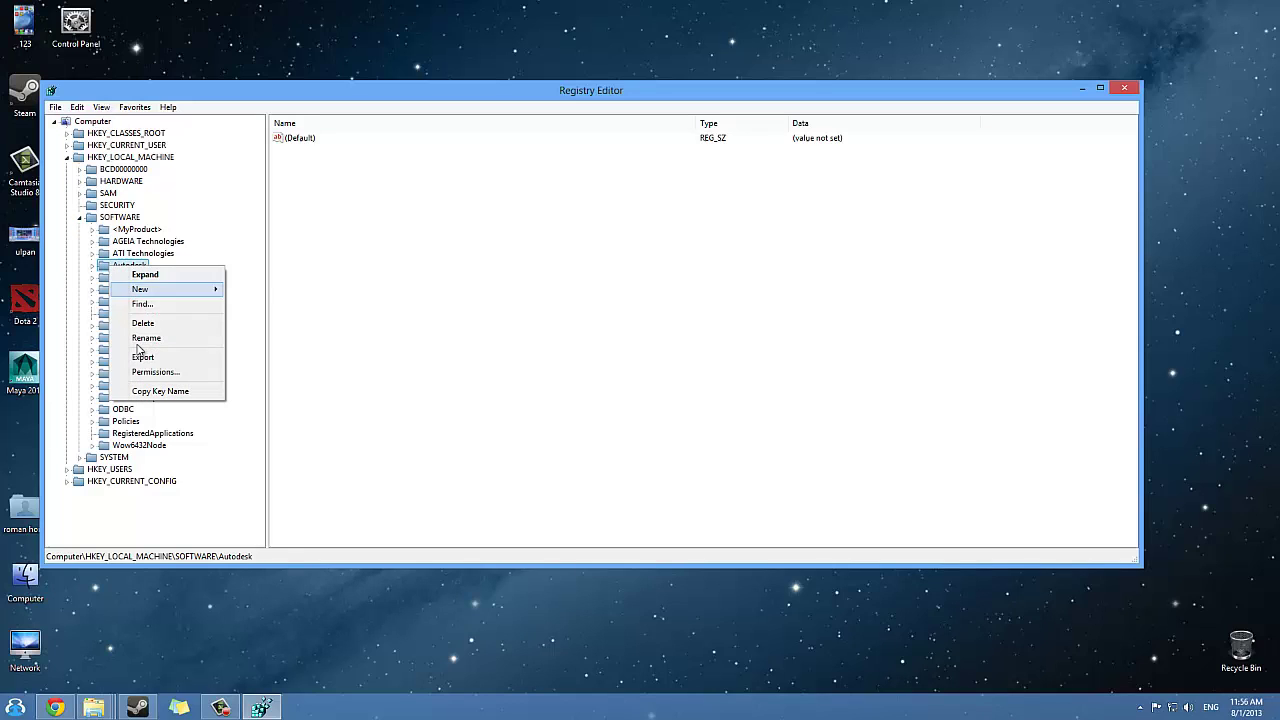
click(320, 318)
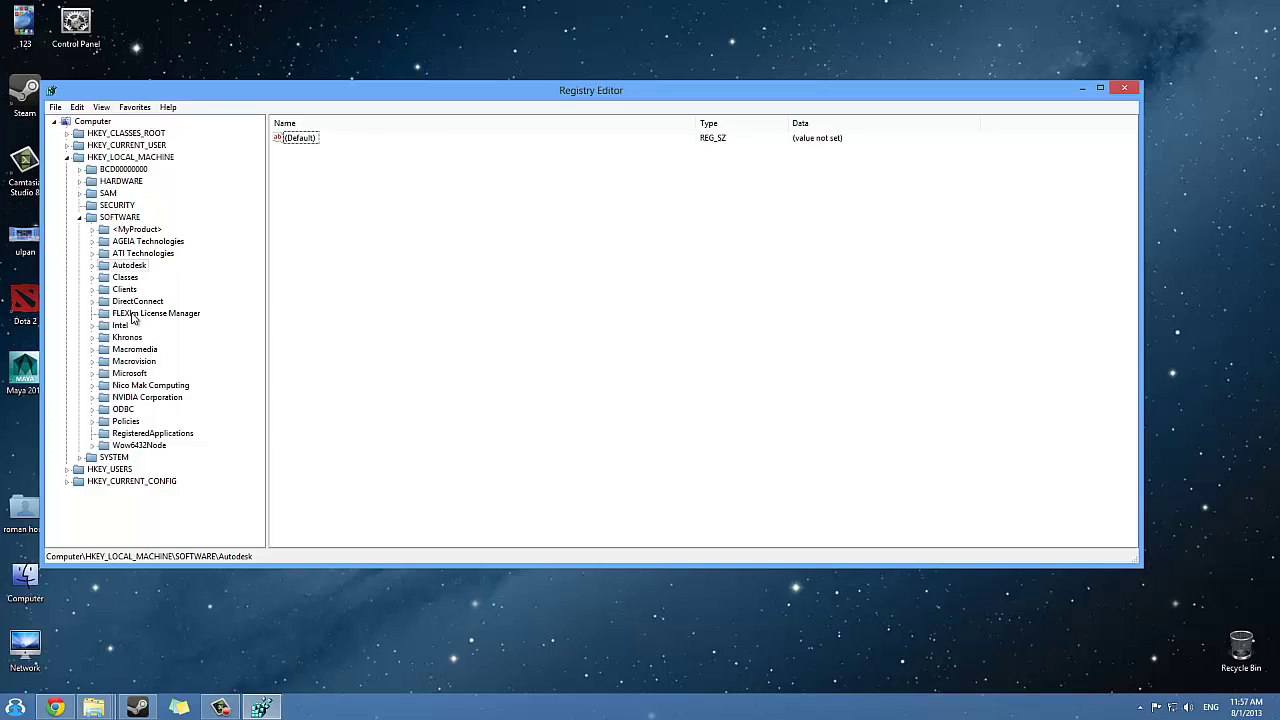
- Inspect the FLEXlm License Manager key, whose Service value is Flexlm Service 1
right_click(133, 316)
click(131, 317)
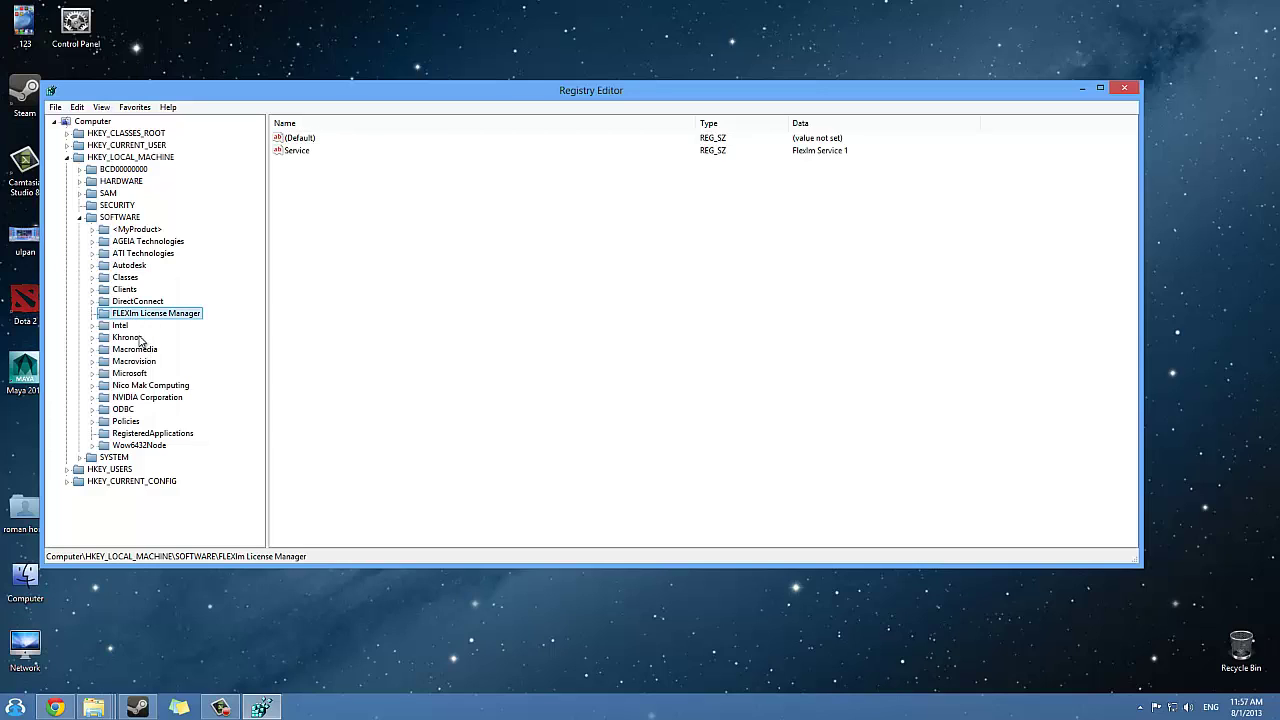
right_click(117, 318)
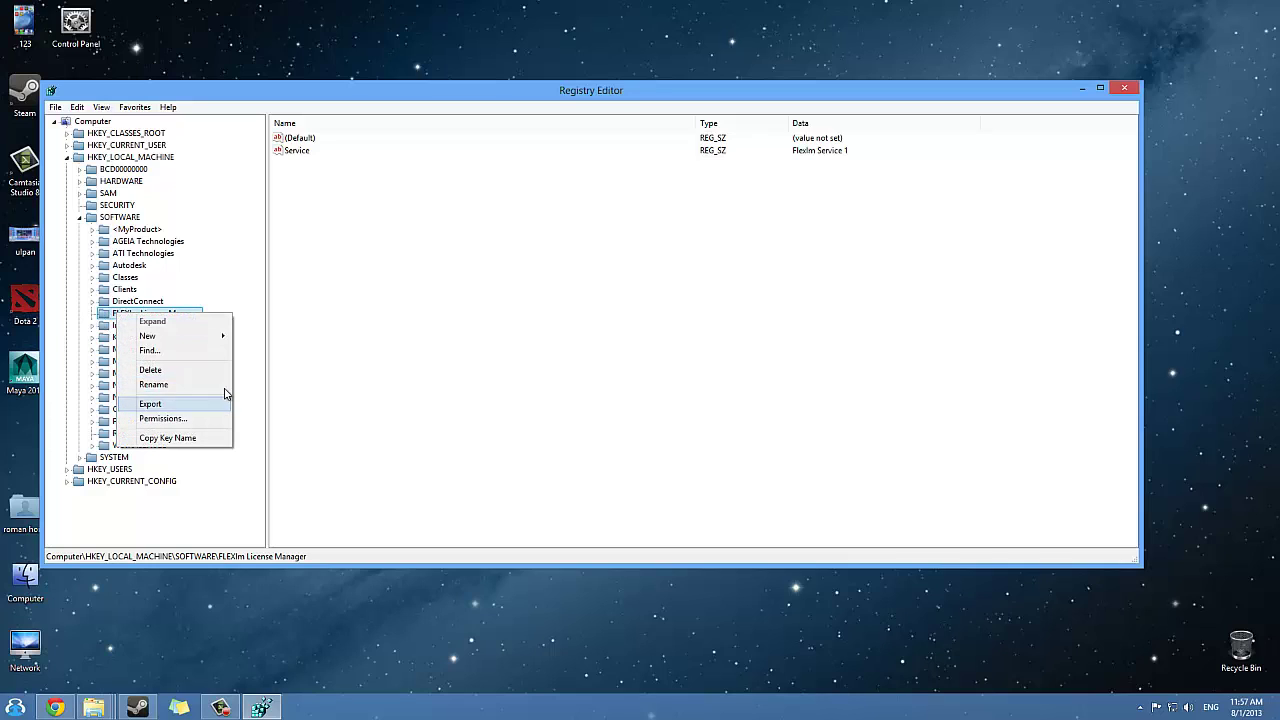
click(365, 318)
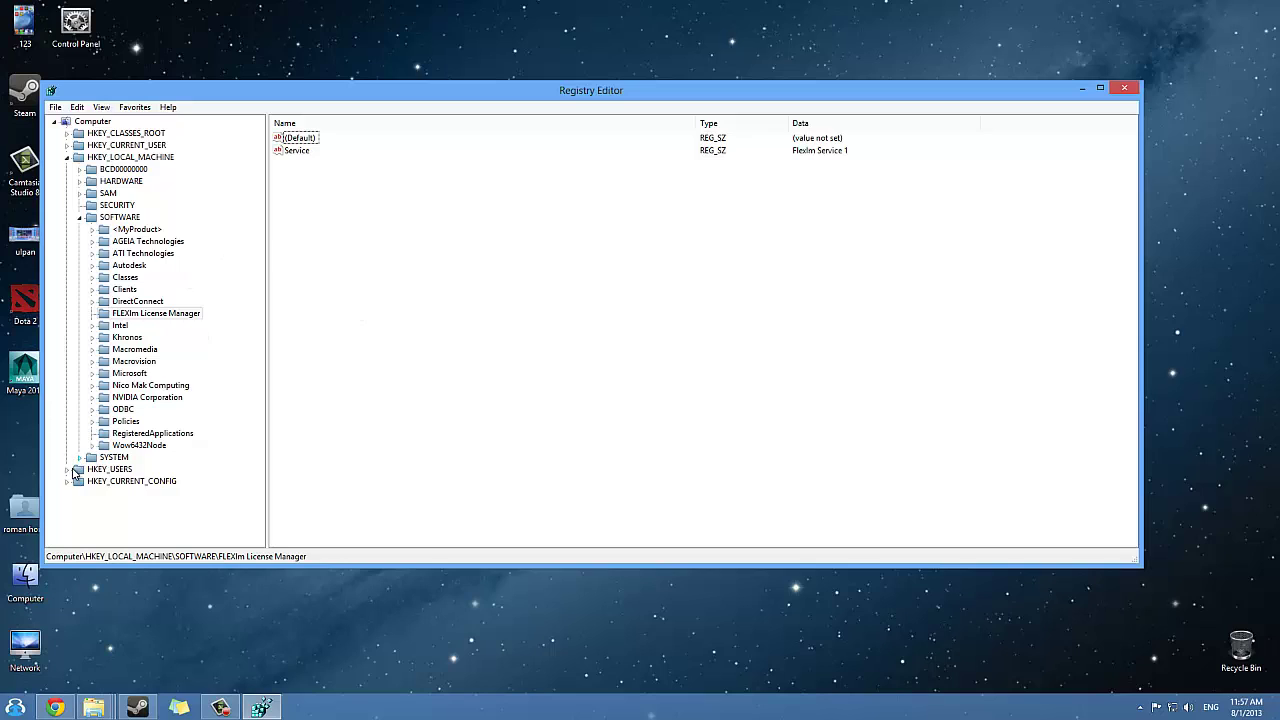
- Open HKEY_CURRENT_USER\Software\Autodesk and scroll through its entries
click(66, 146)
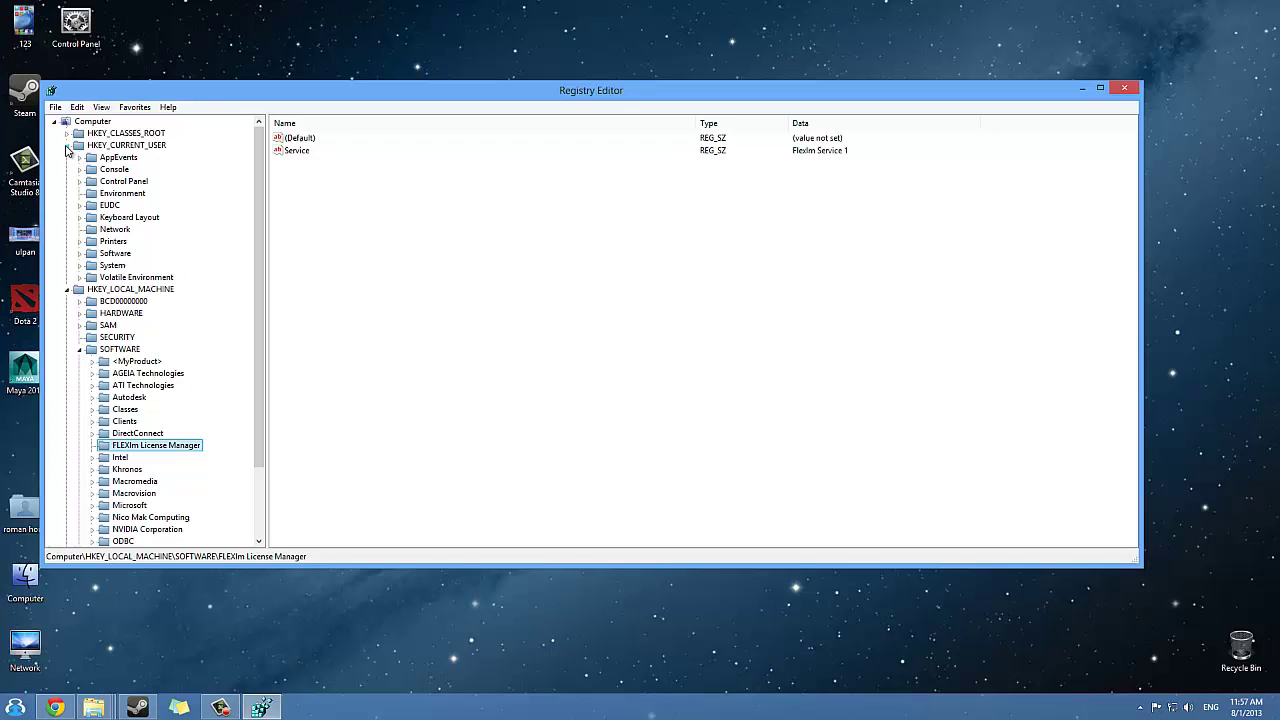
click(80, 254)
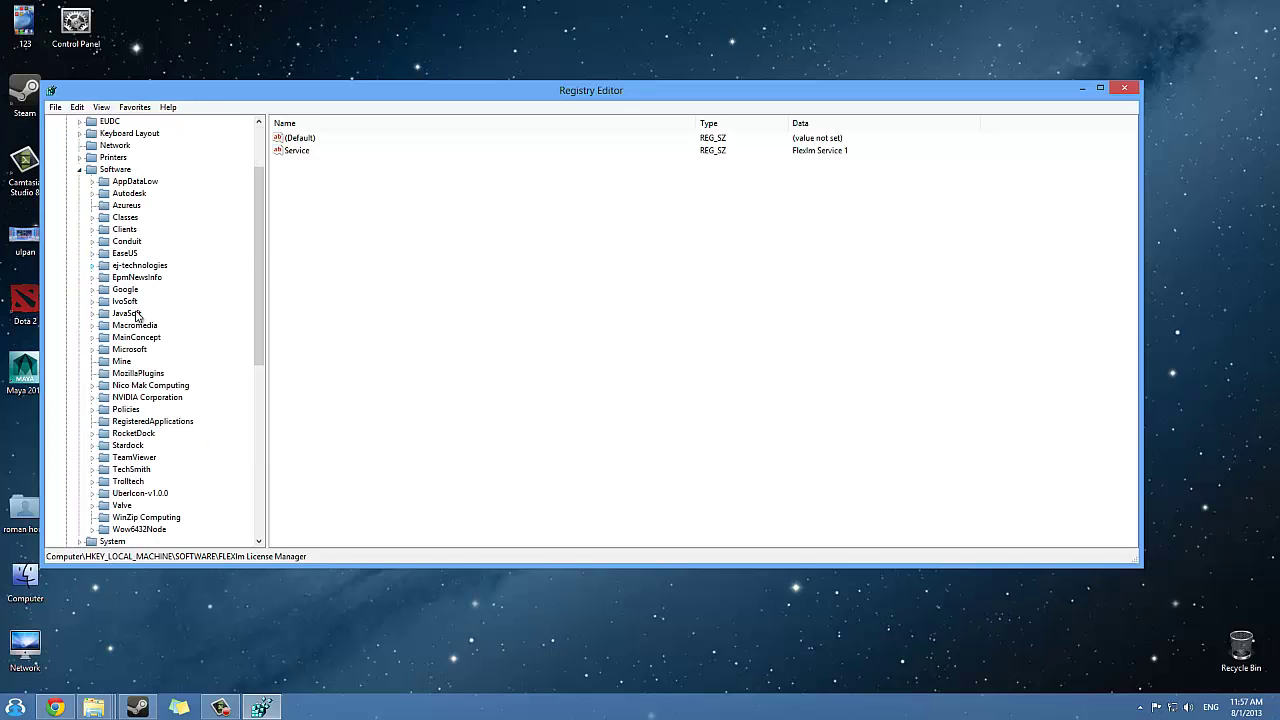
click(125, 195)
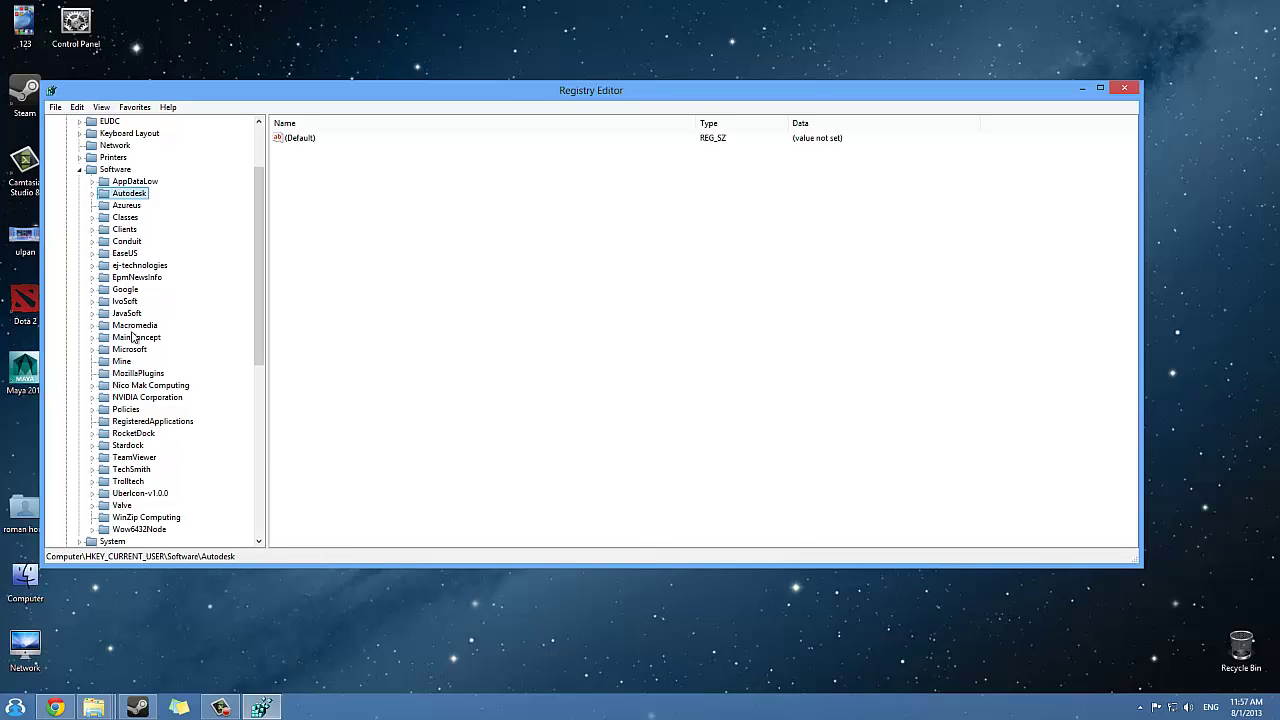
scroll(175, 485, down, 1)
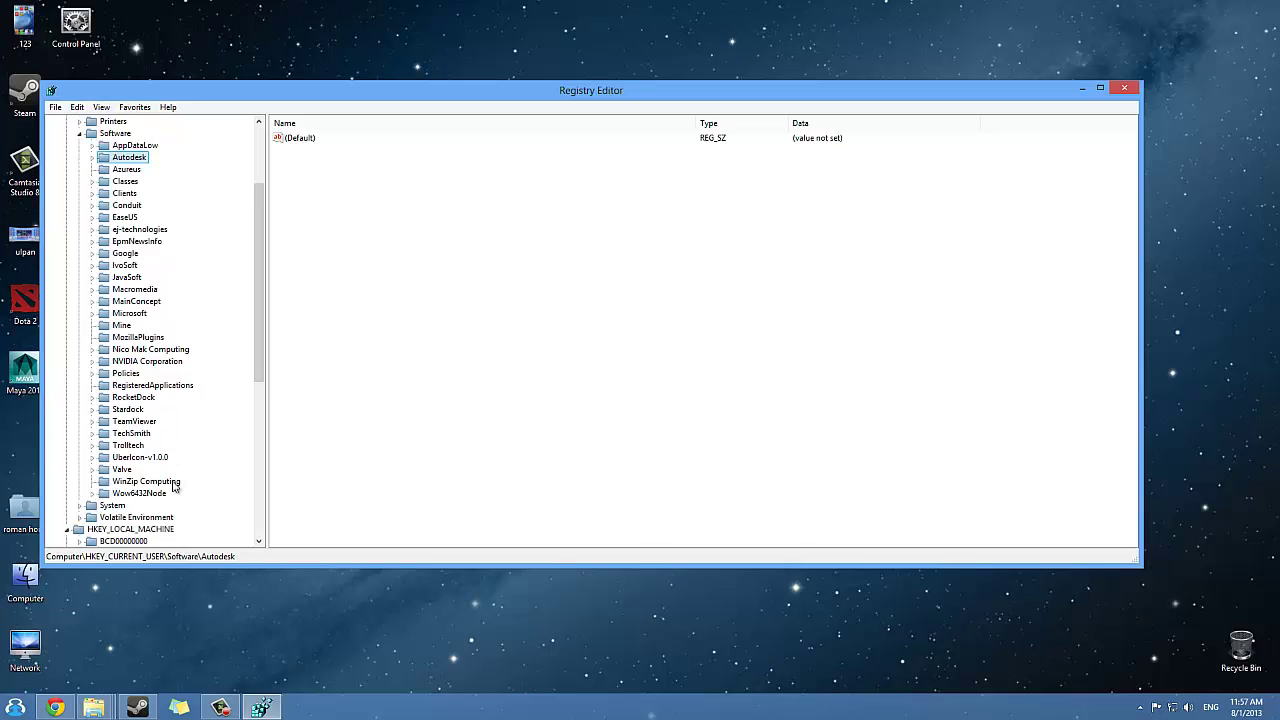
scroll(175, 485, down, 8)
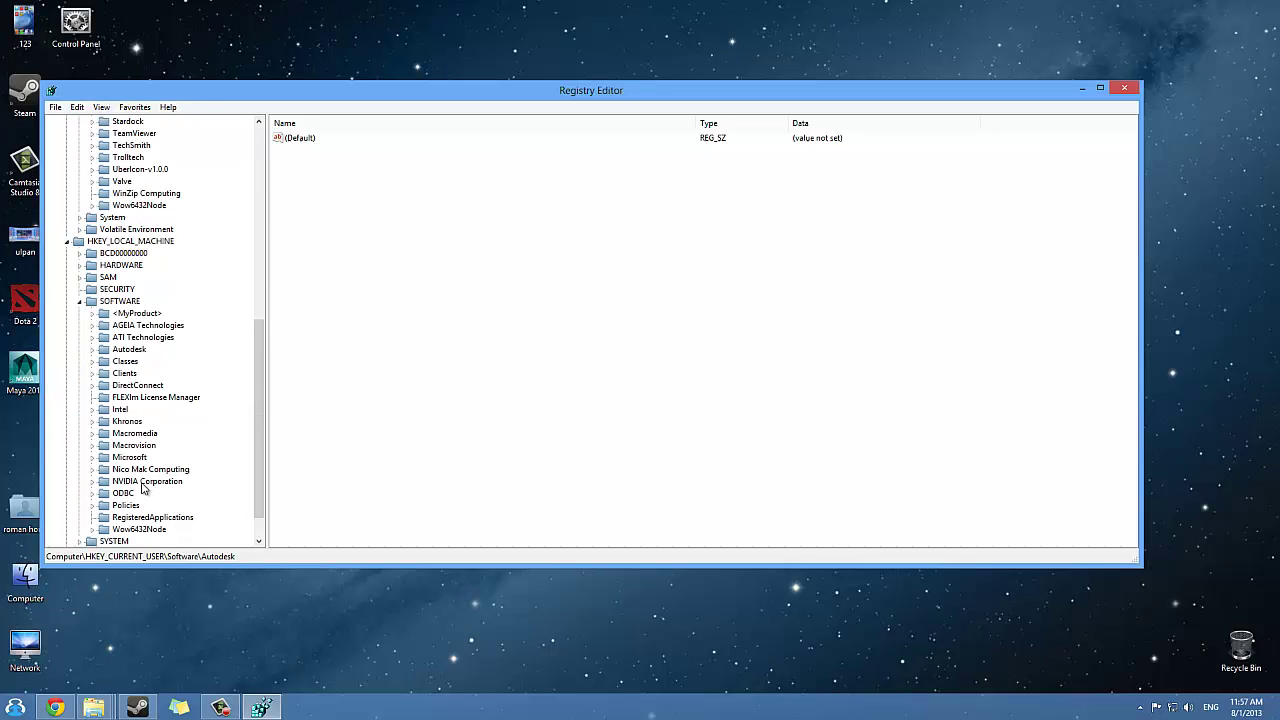
scroll(124, 436, up, 11)
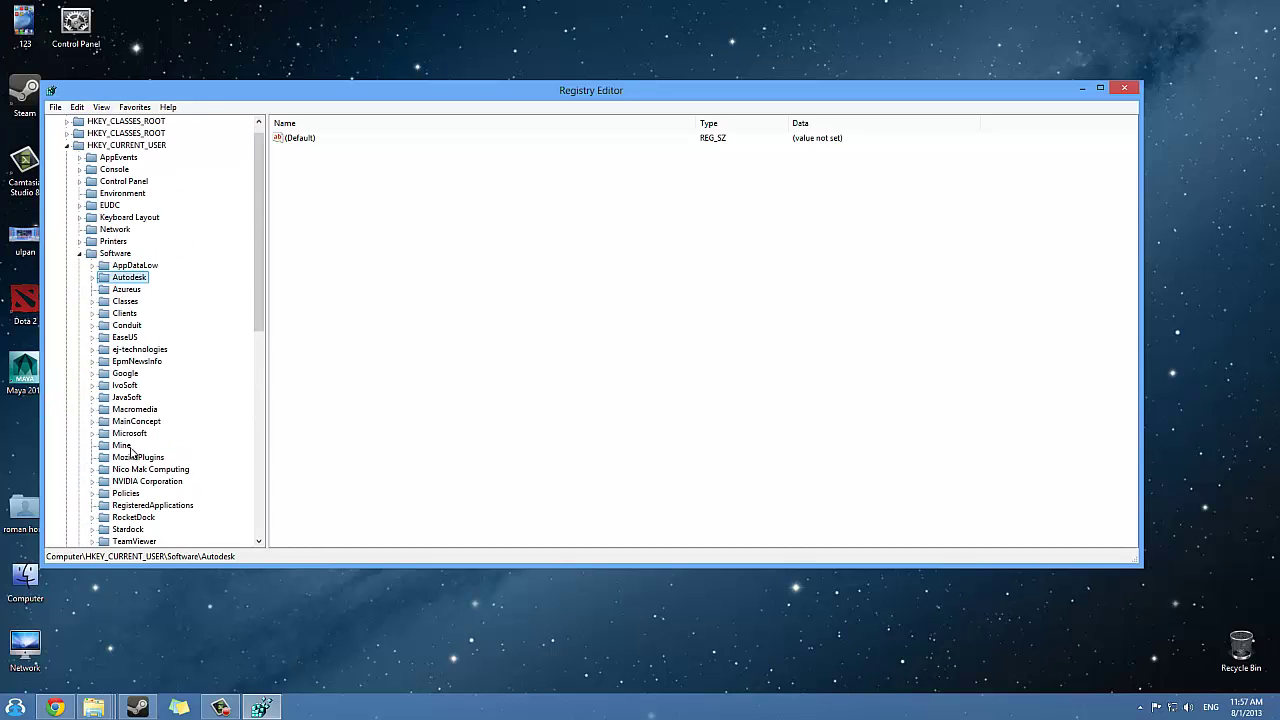
- Collapse the tree back to Computer and close Registry Editor
click(56, 121)
click(77, 107)
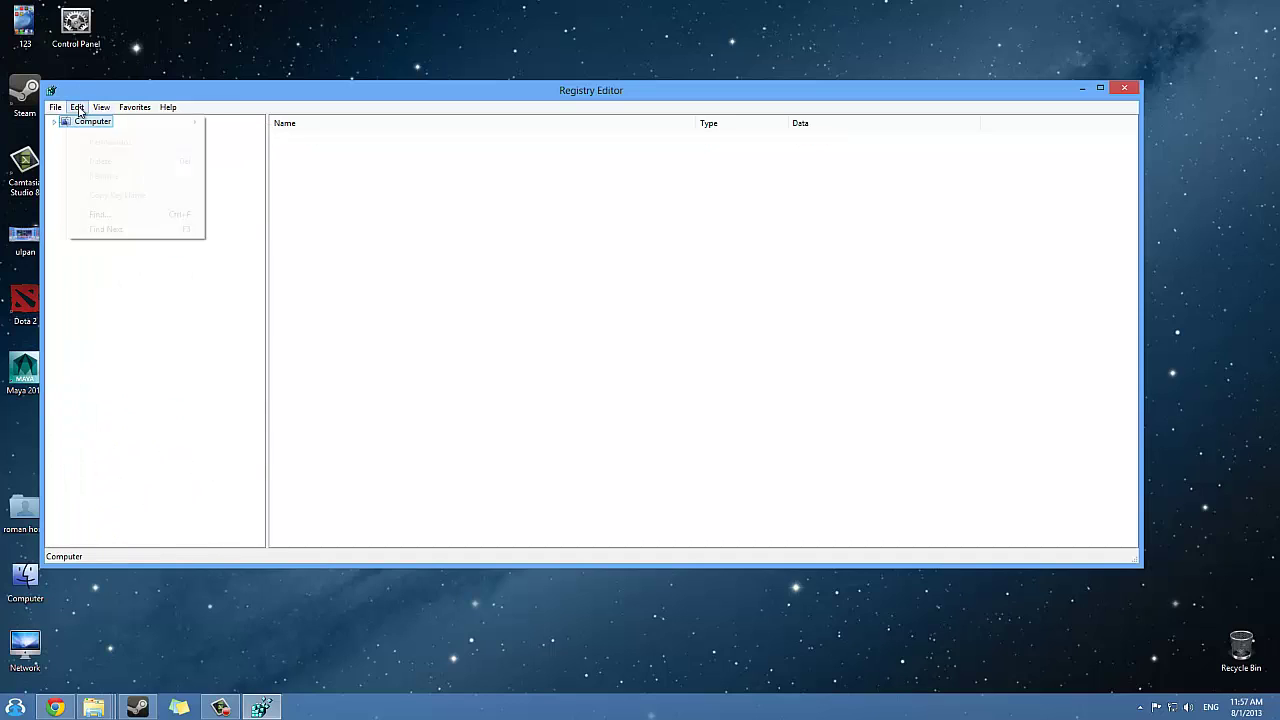
click(78, 108)
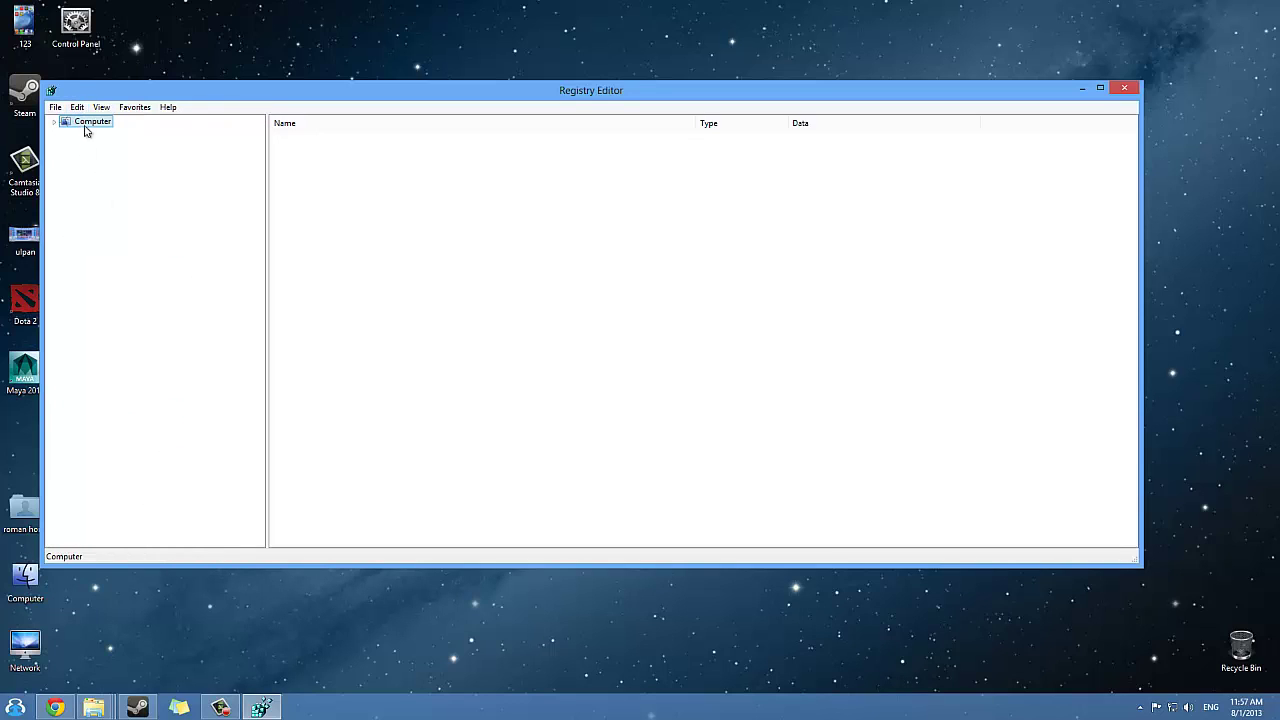
click(77, 108)
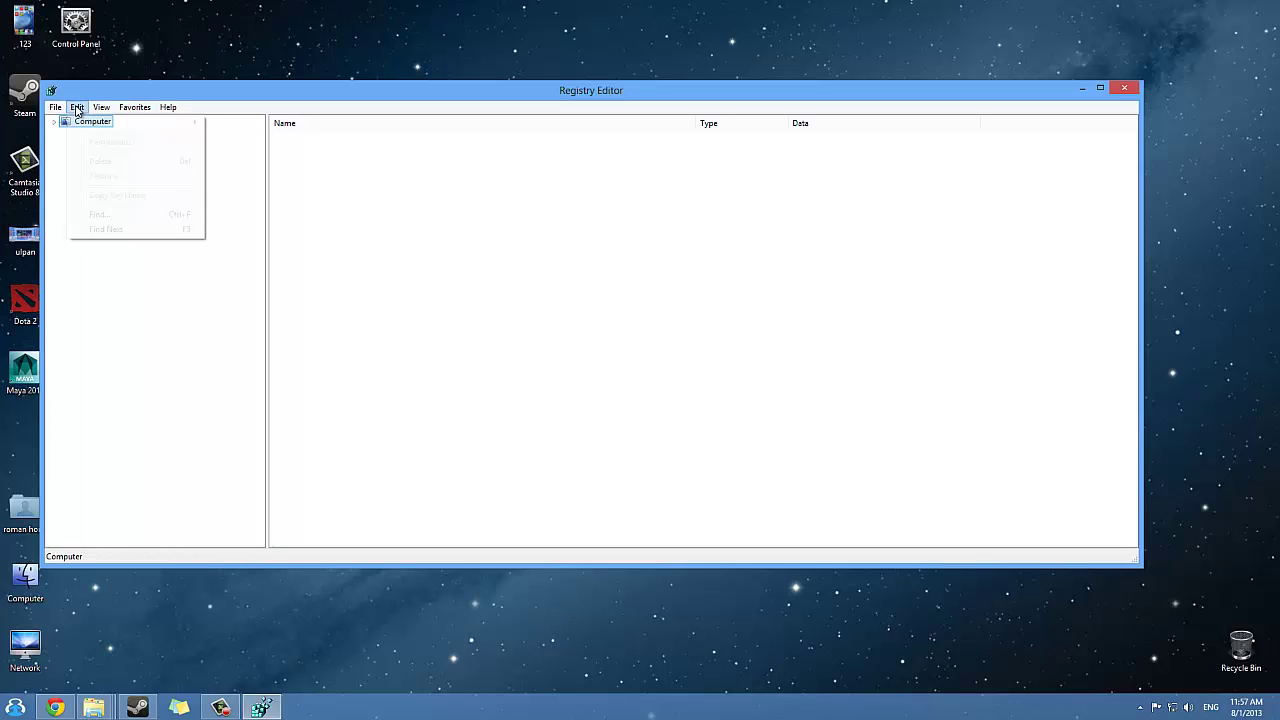
click(350, 232)
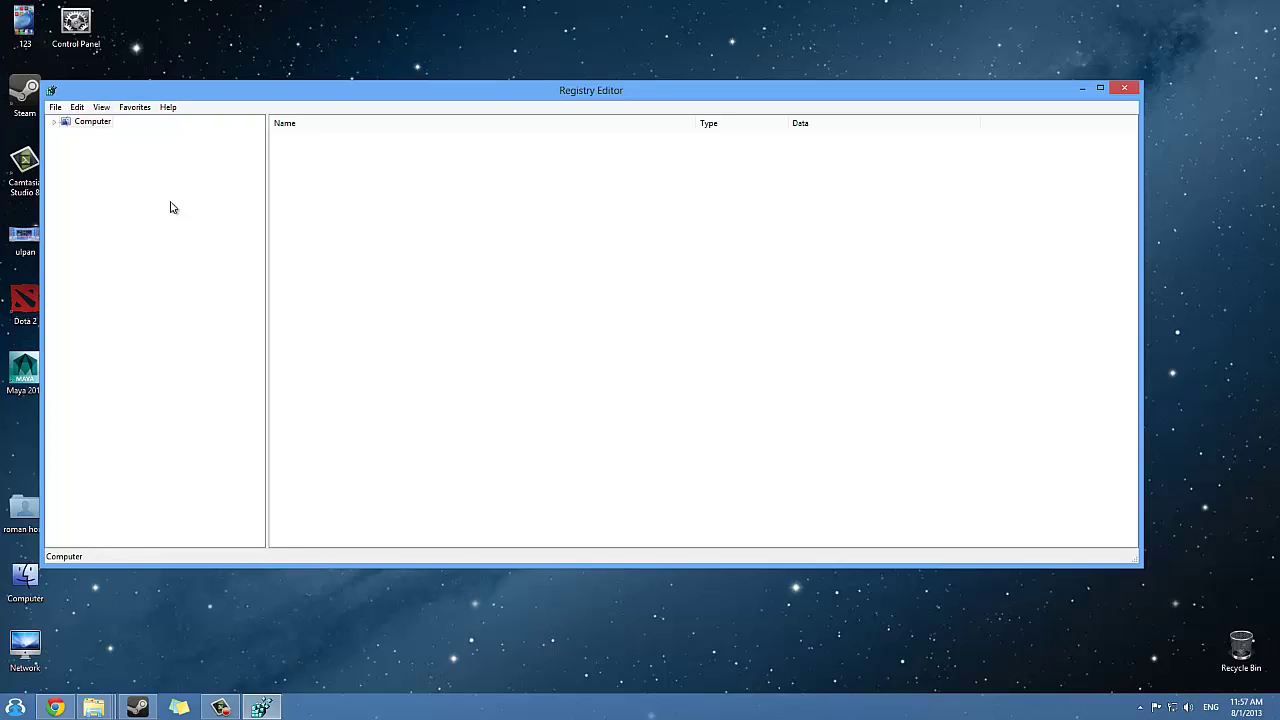
click(1121, 86)
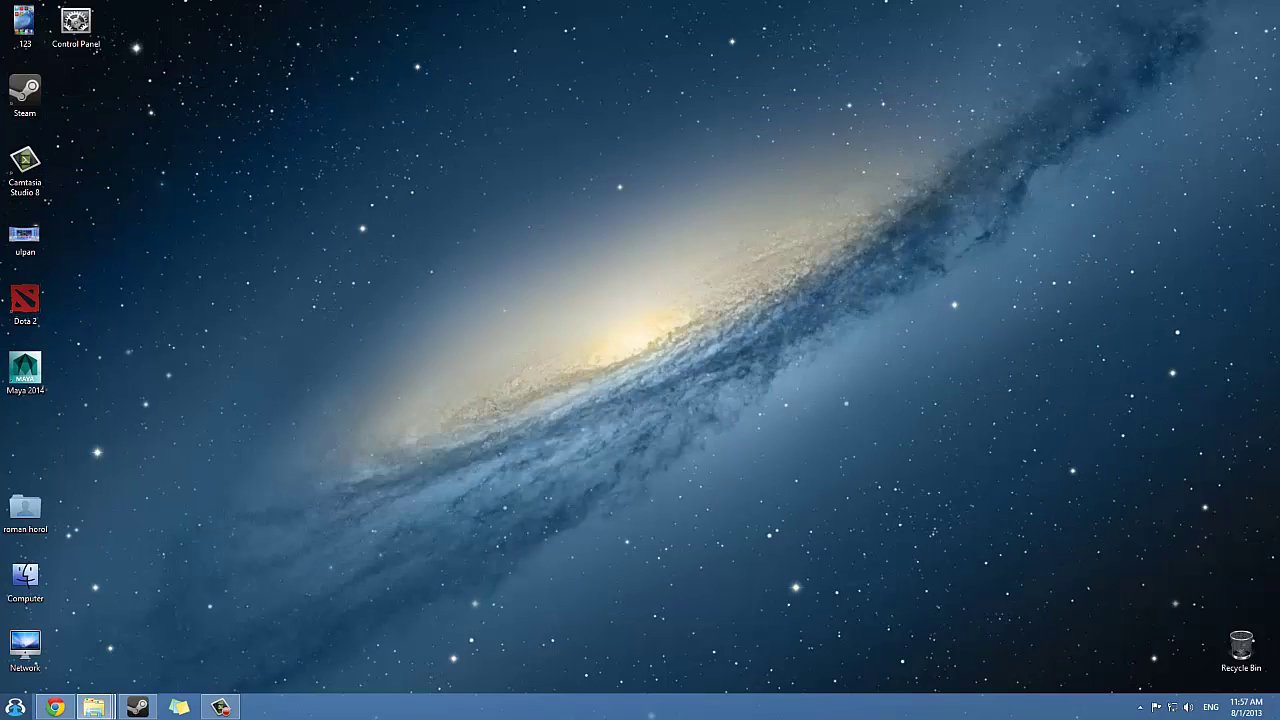
click(16, 706)
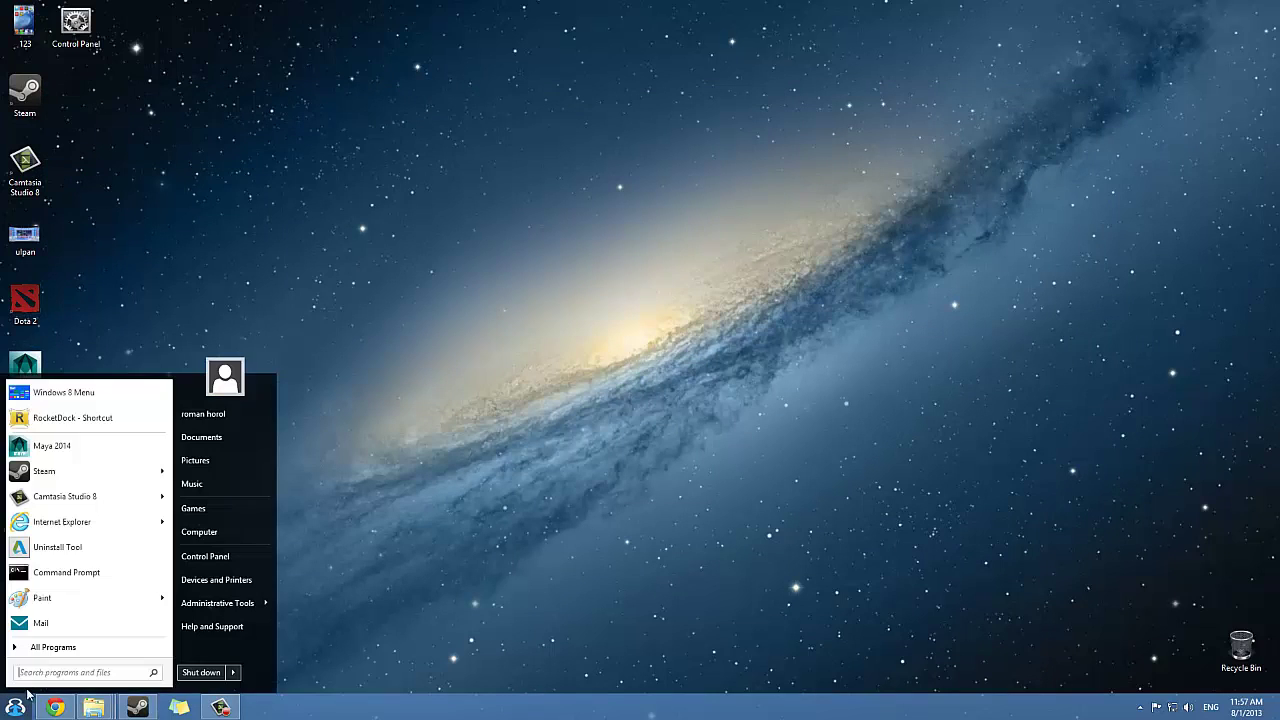
click(44, 650)
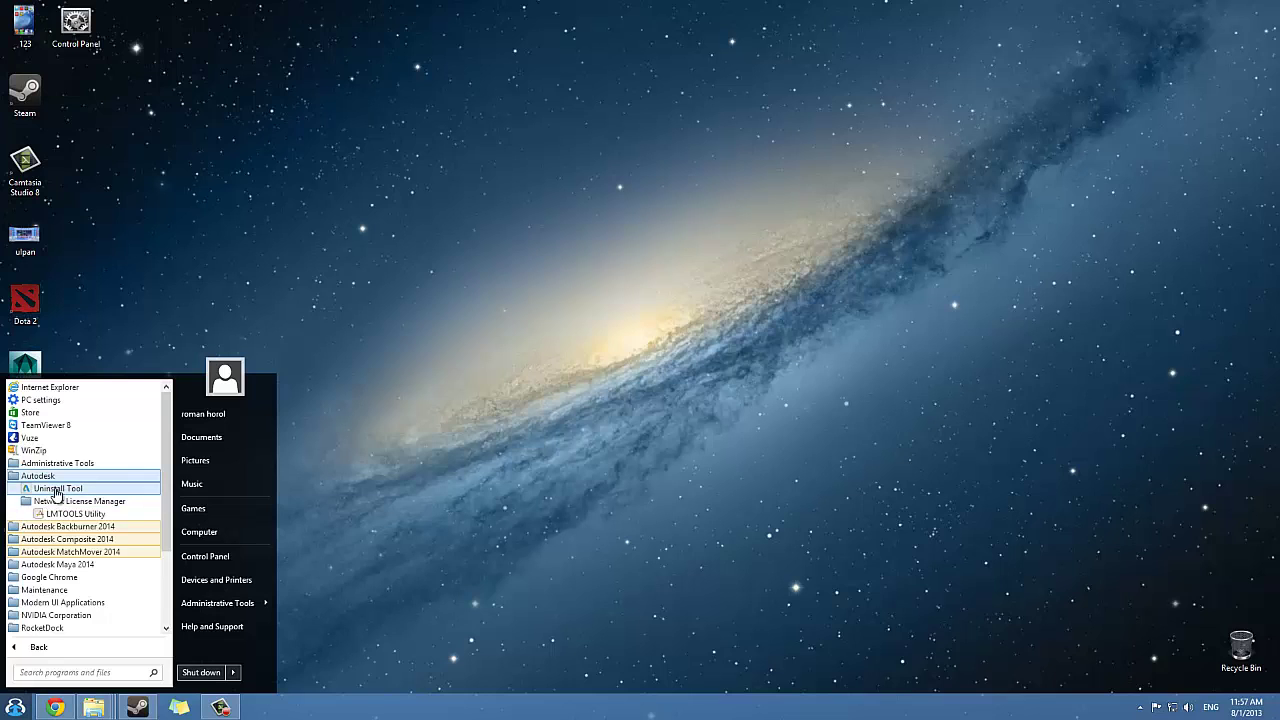
click(56, 488)
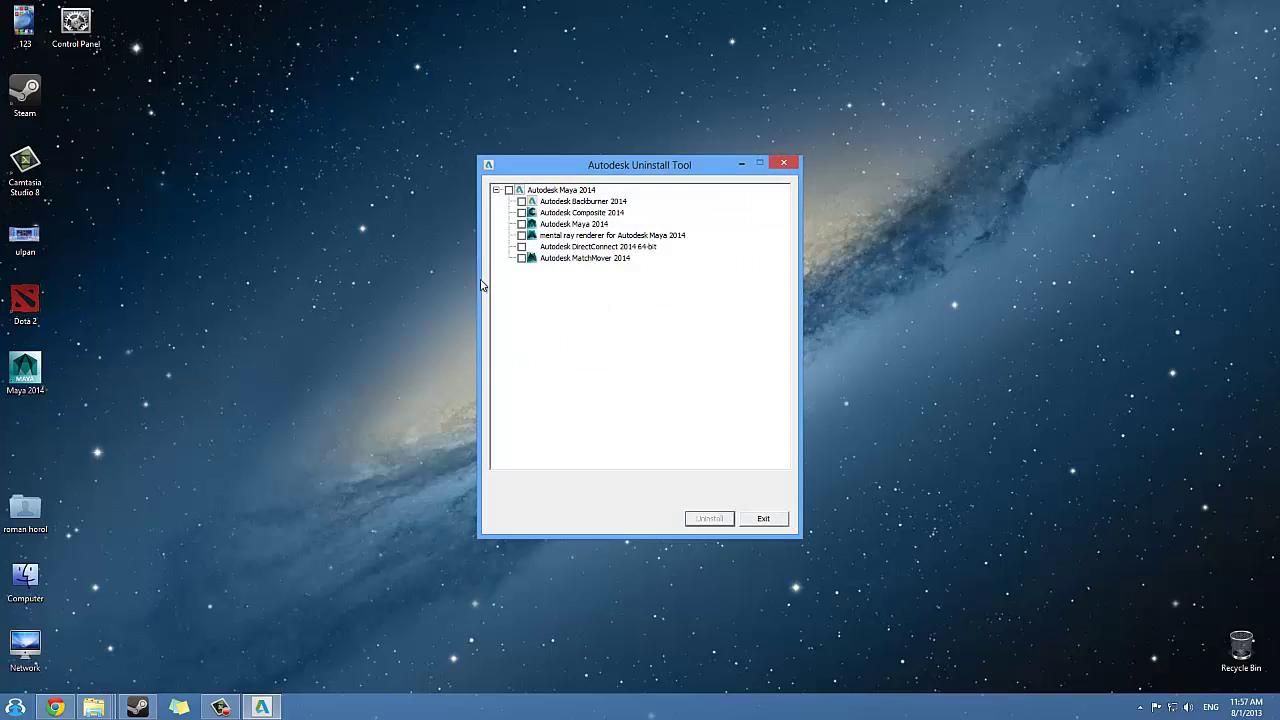
drag(531, 166, 489, 168)
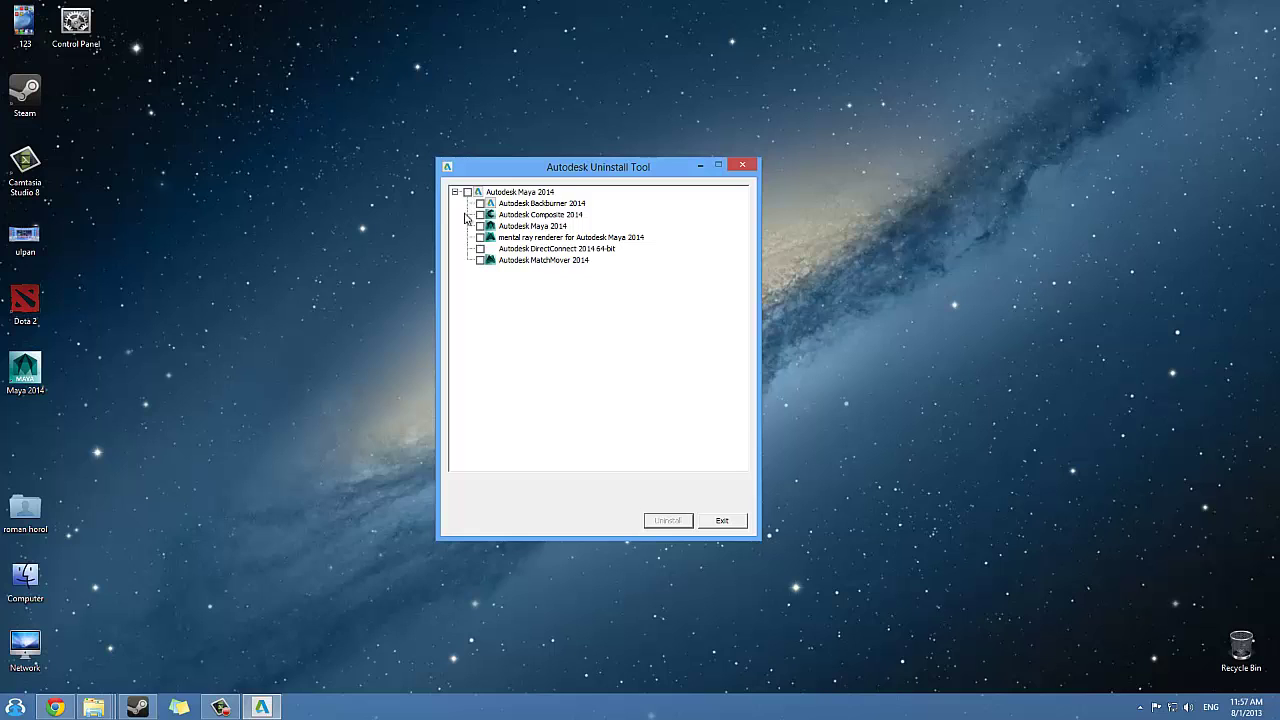
drag(517, 170, 482, 188)
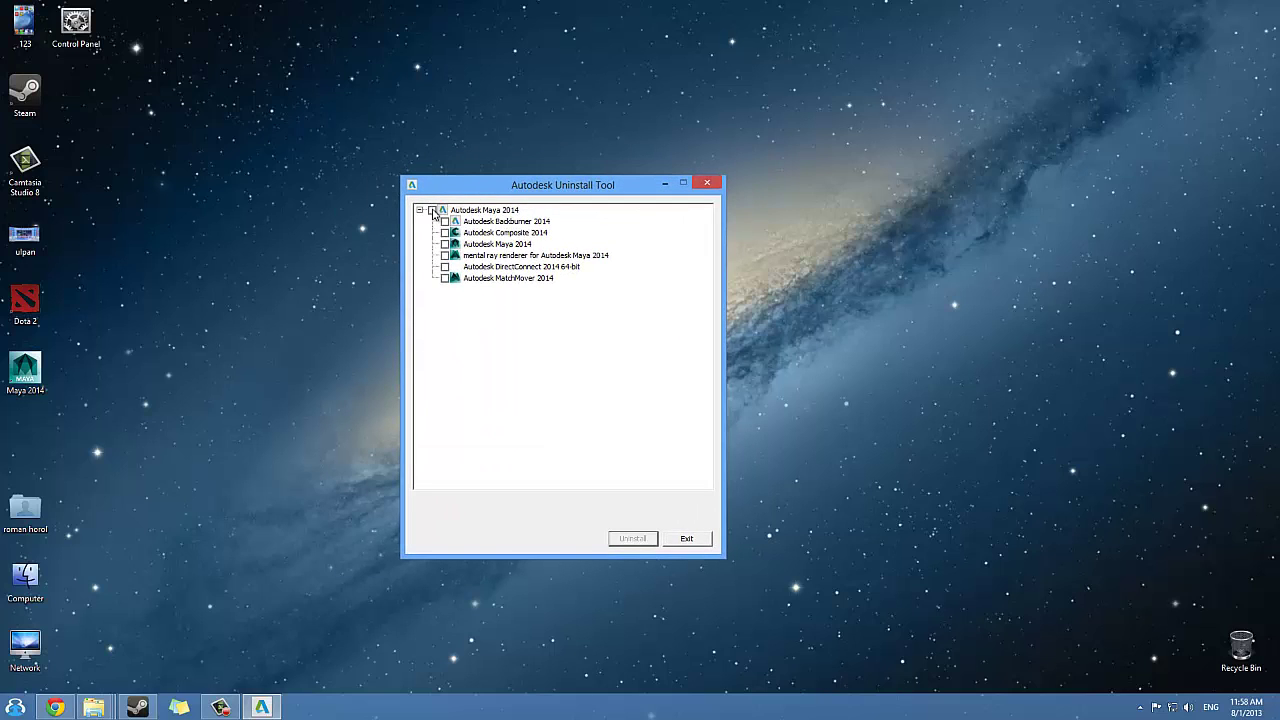
click(432, 210)
drag(489, 185, 494, 209)
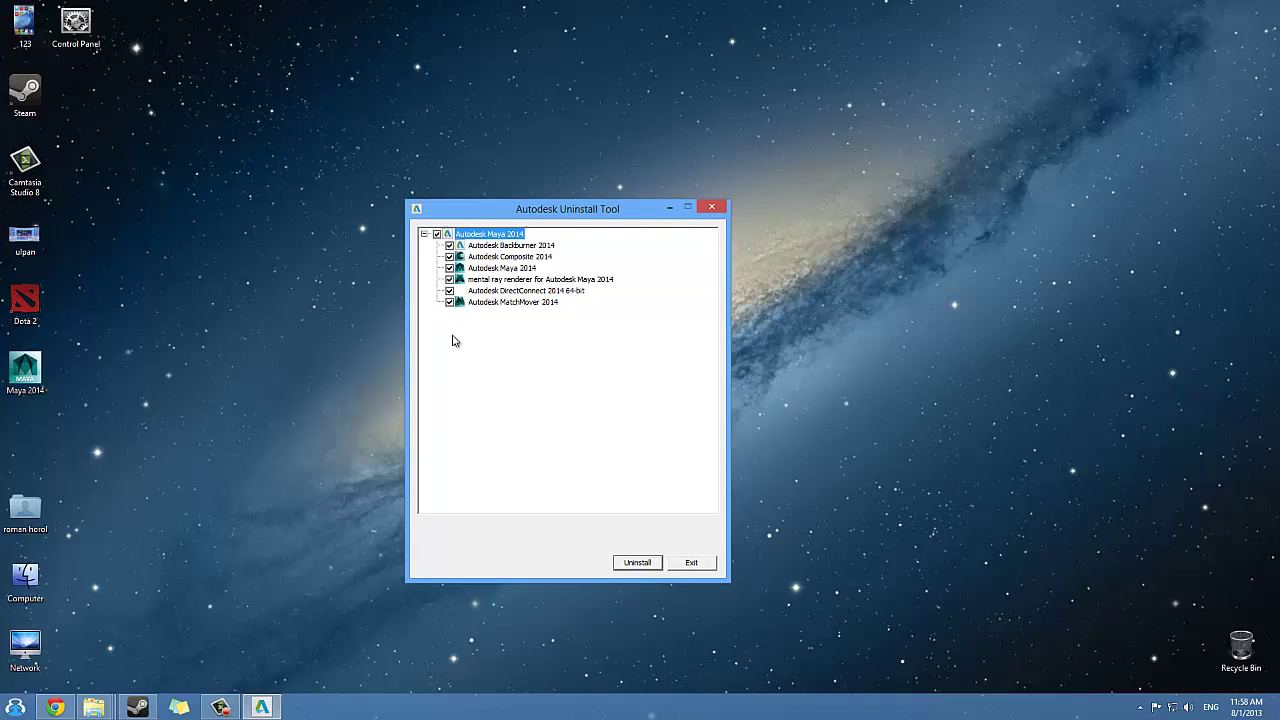
click(485, 247)
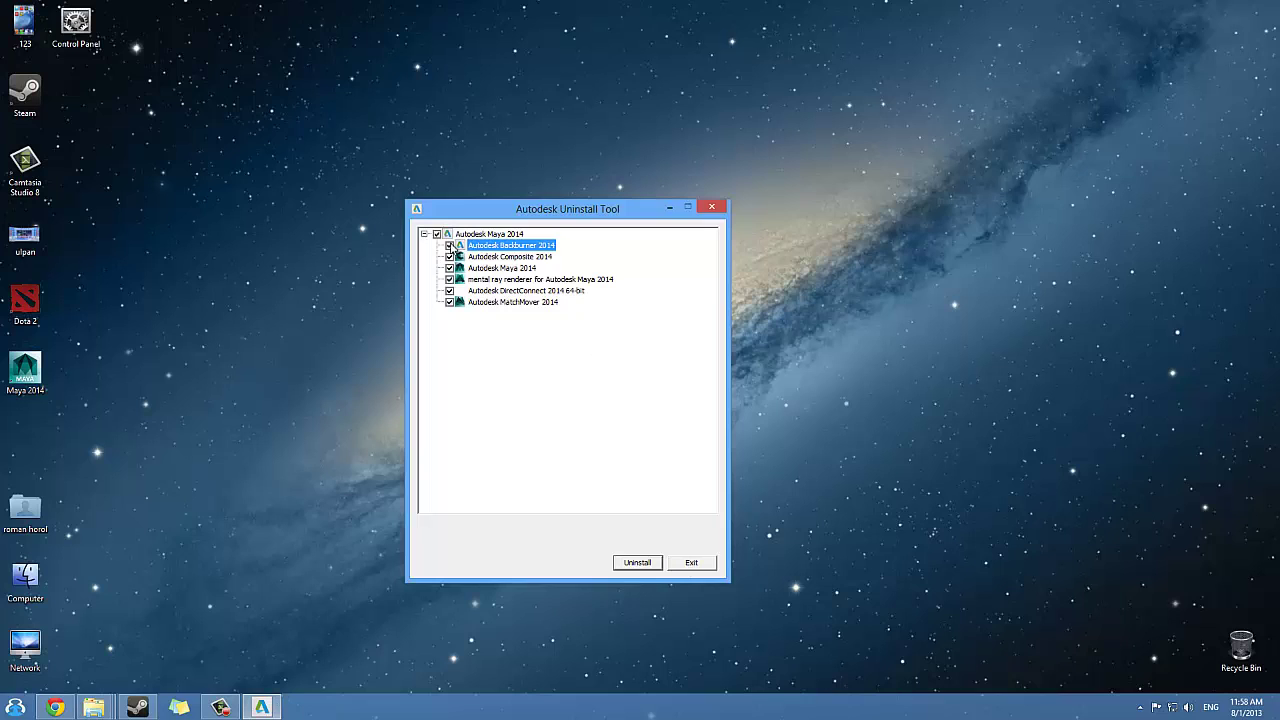
click(693, 563)
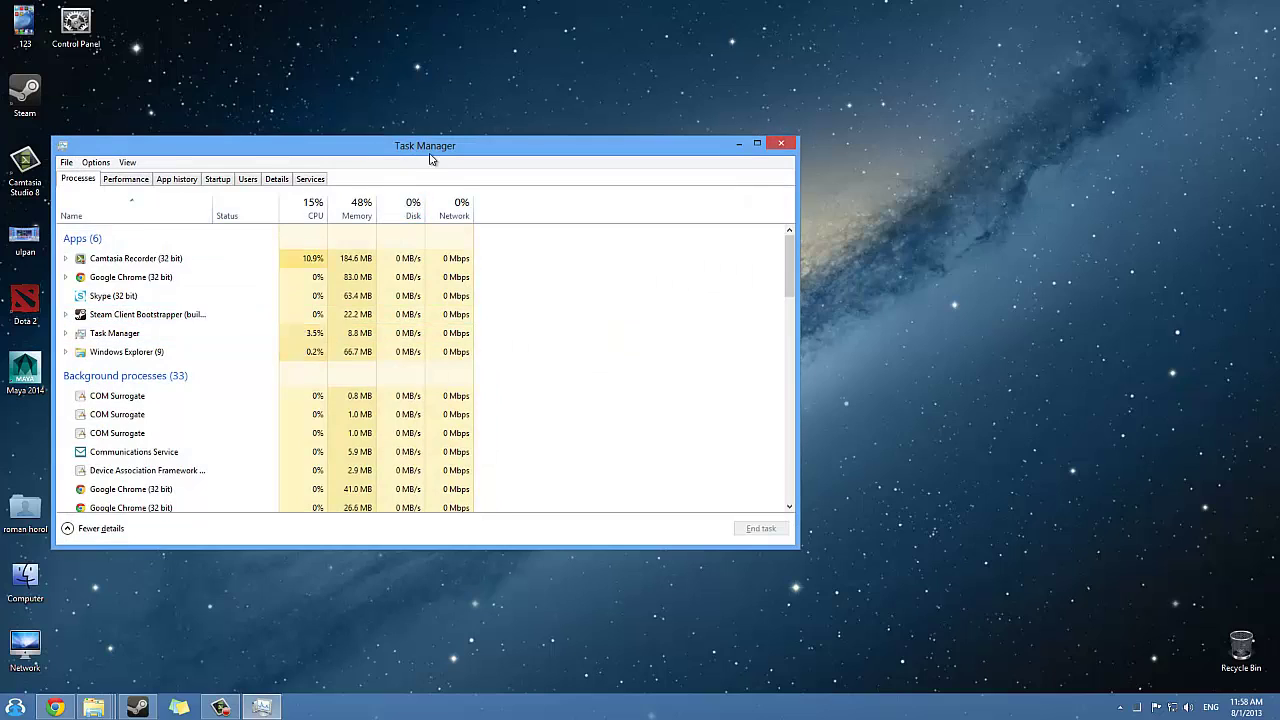
- Nudge Task Manager right and scroll through its Services list
drag(431, 158, 499, 166)
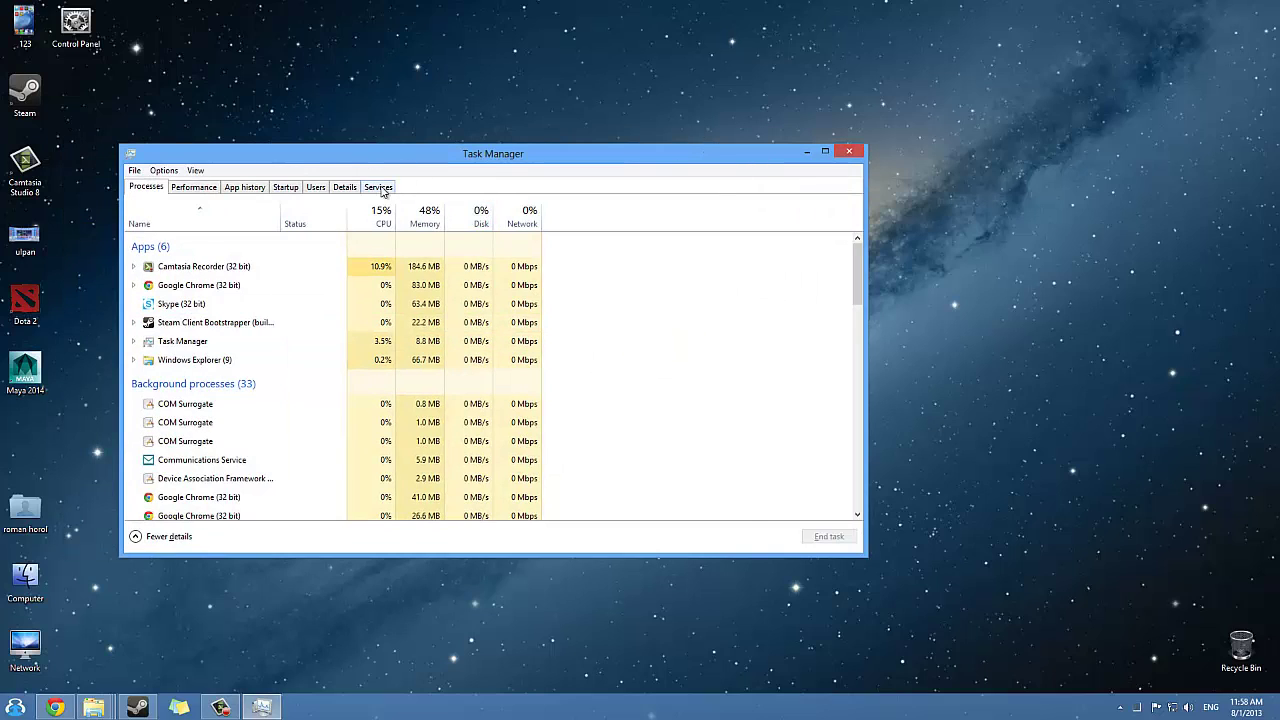
click(378, 186)
scroll(420, 295, down, 5)
scroll(281, 427, down, 15)
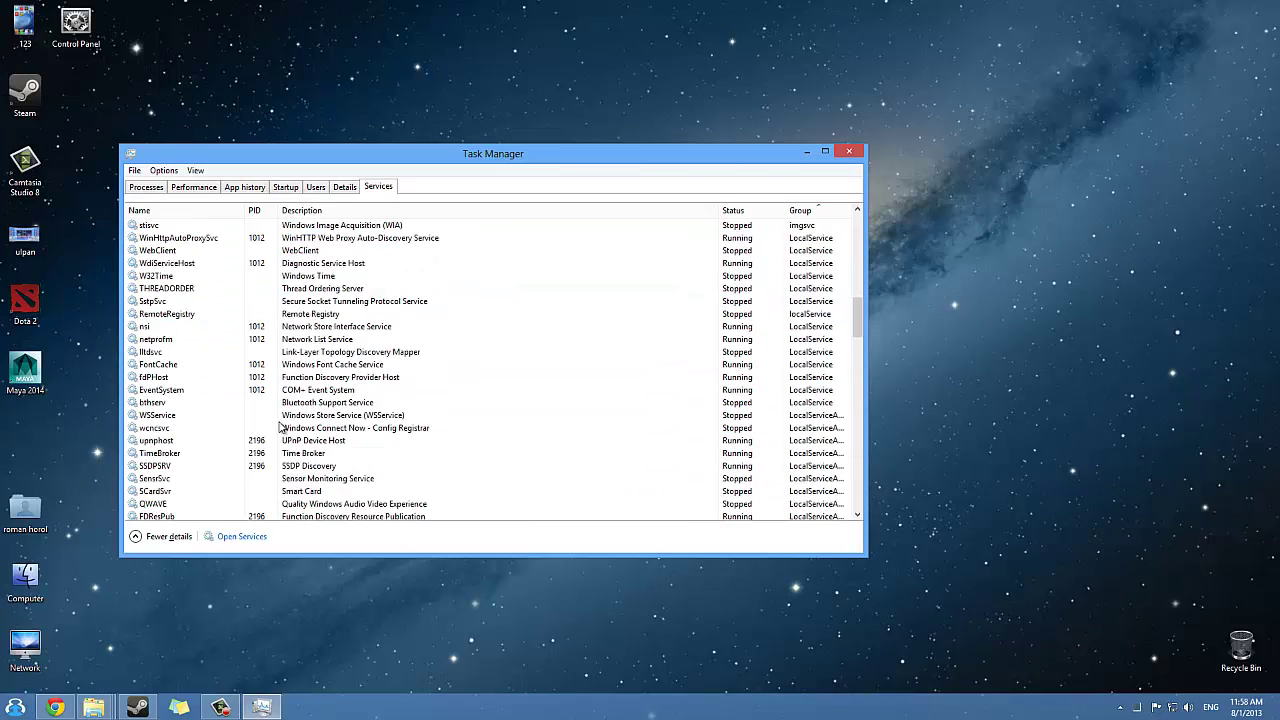
scroll(158, 510, down, 10)
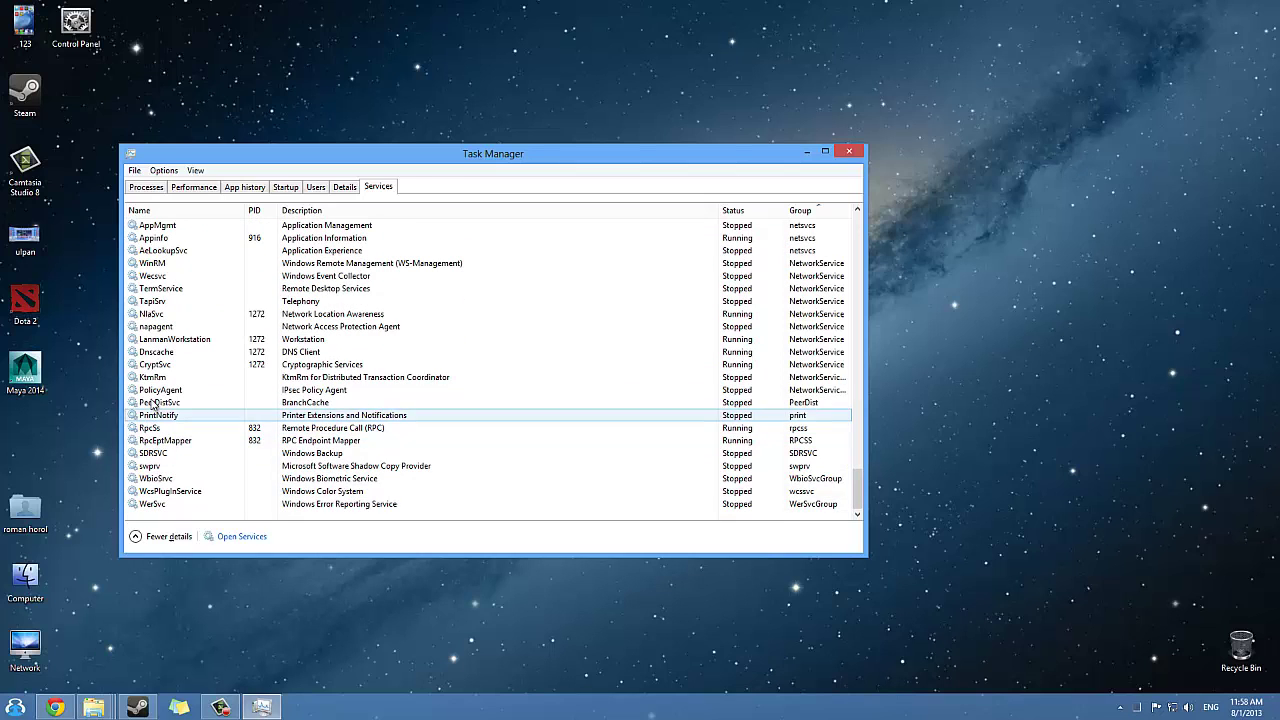
scroll(155, 380, up, 3)
scroll(155, 372, up, 3)
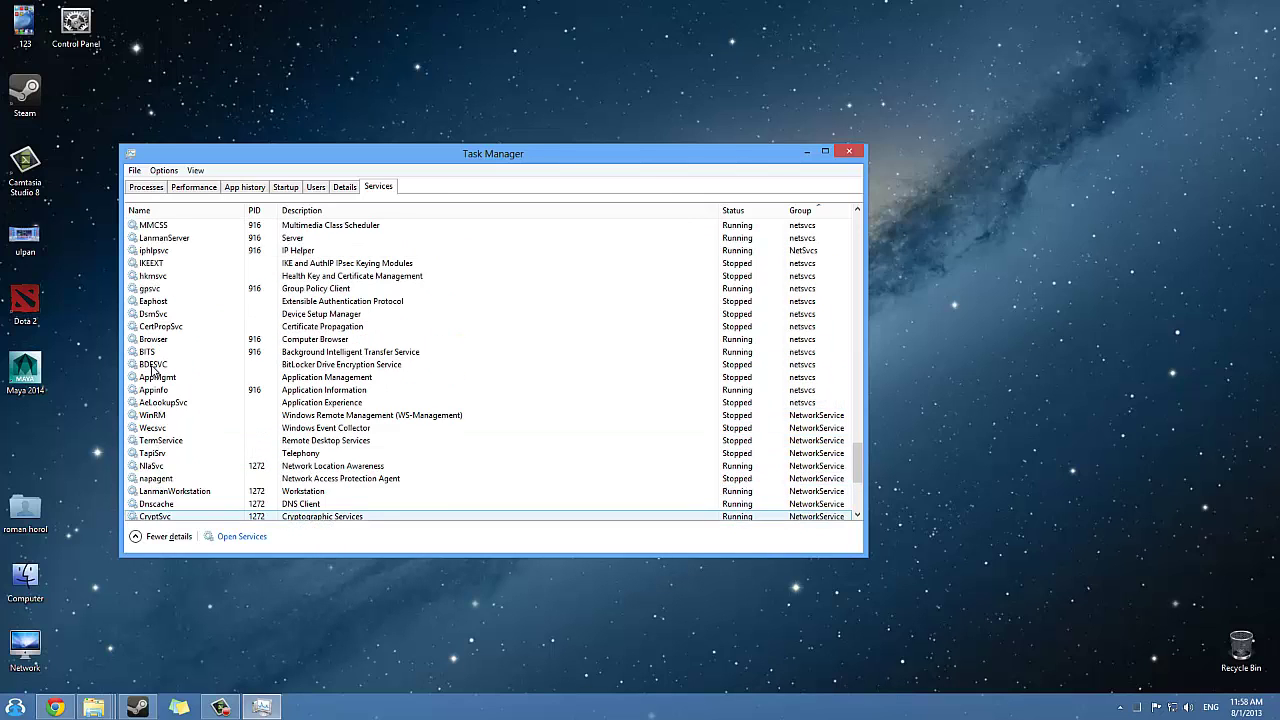
scroll(183, 463, up, 12)
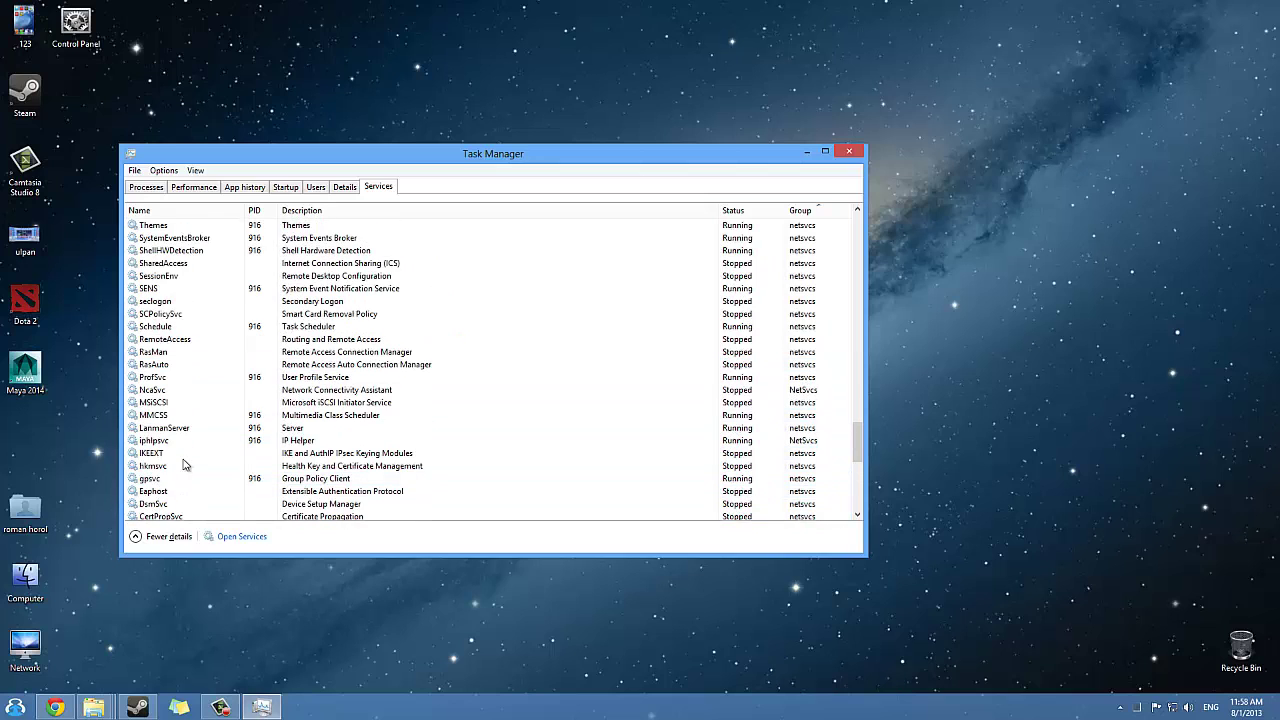
scroll(183, 463, up, 10)
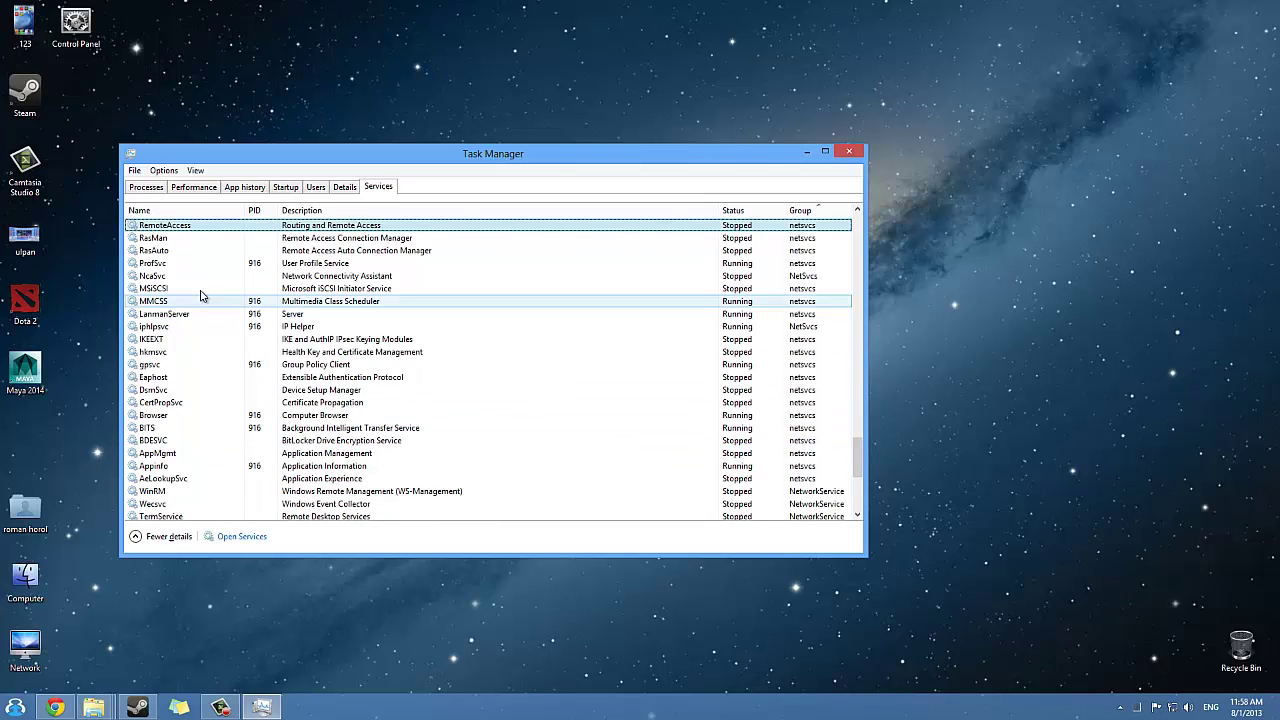
scroll(199, 290, up, 2)
- Jump through the services whose names start with R
key(r)
key(r)
key(r)
key(r)
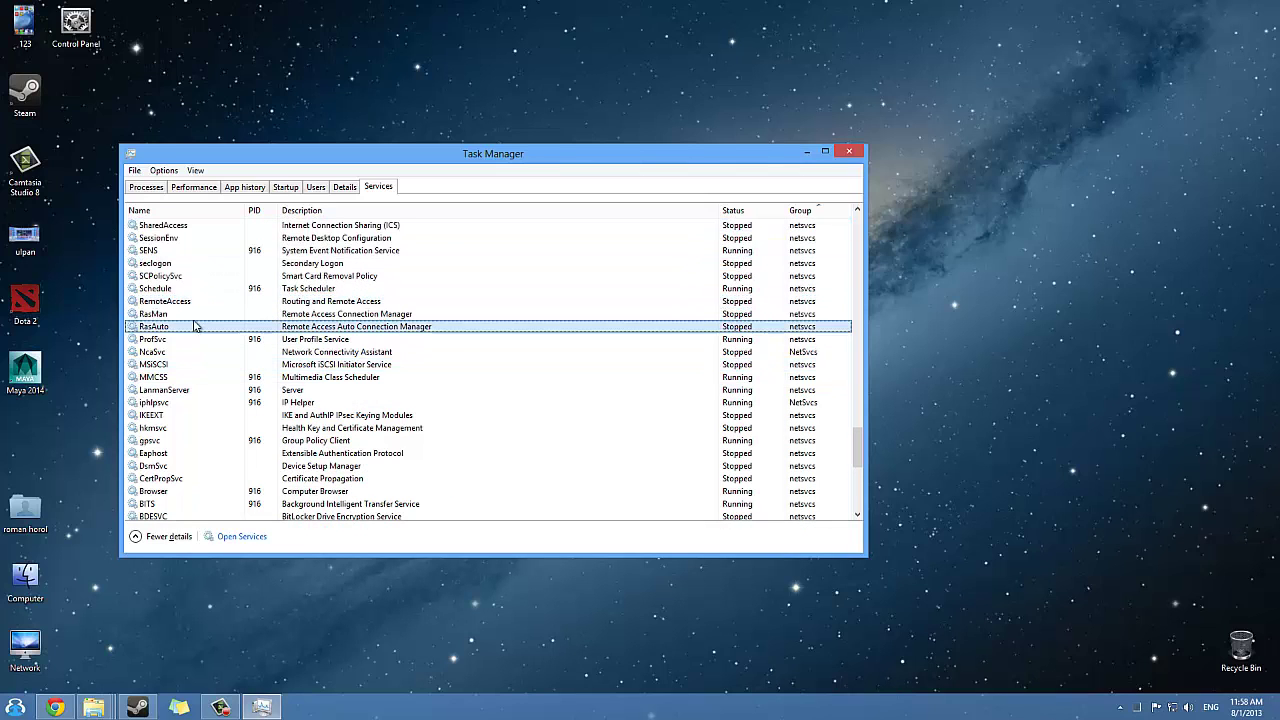
key(r)
key(r)
key(r)
key(r)
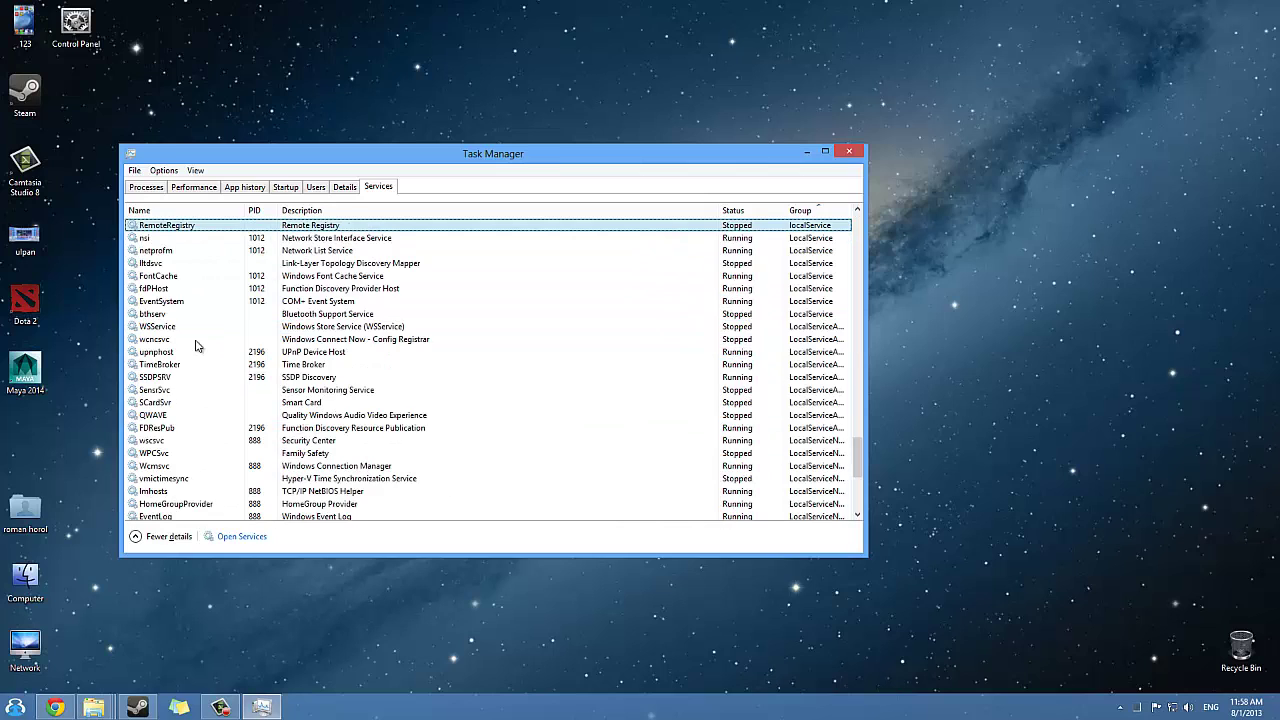
key(r)
key(r)
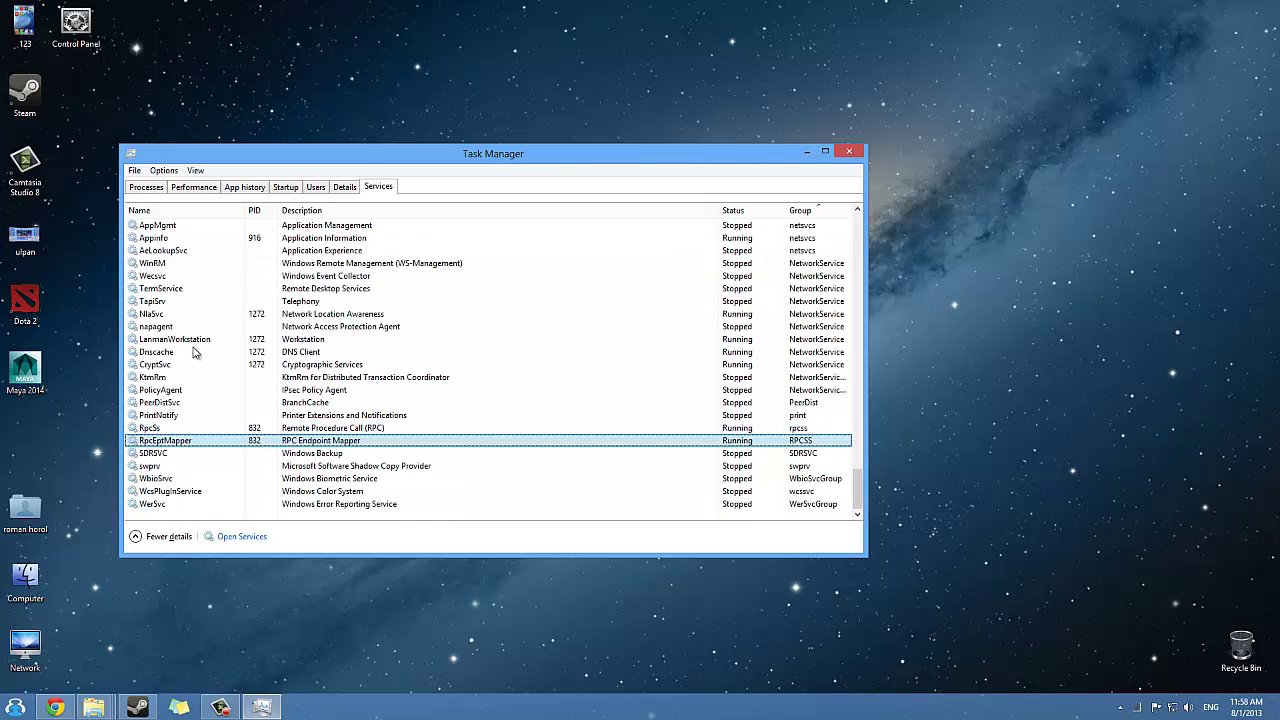
click(345, 187)
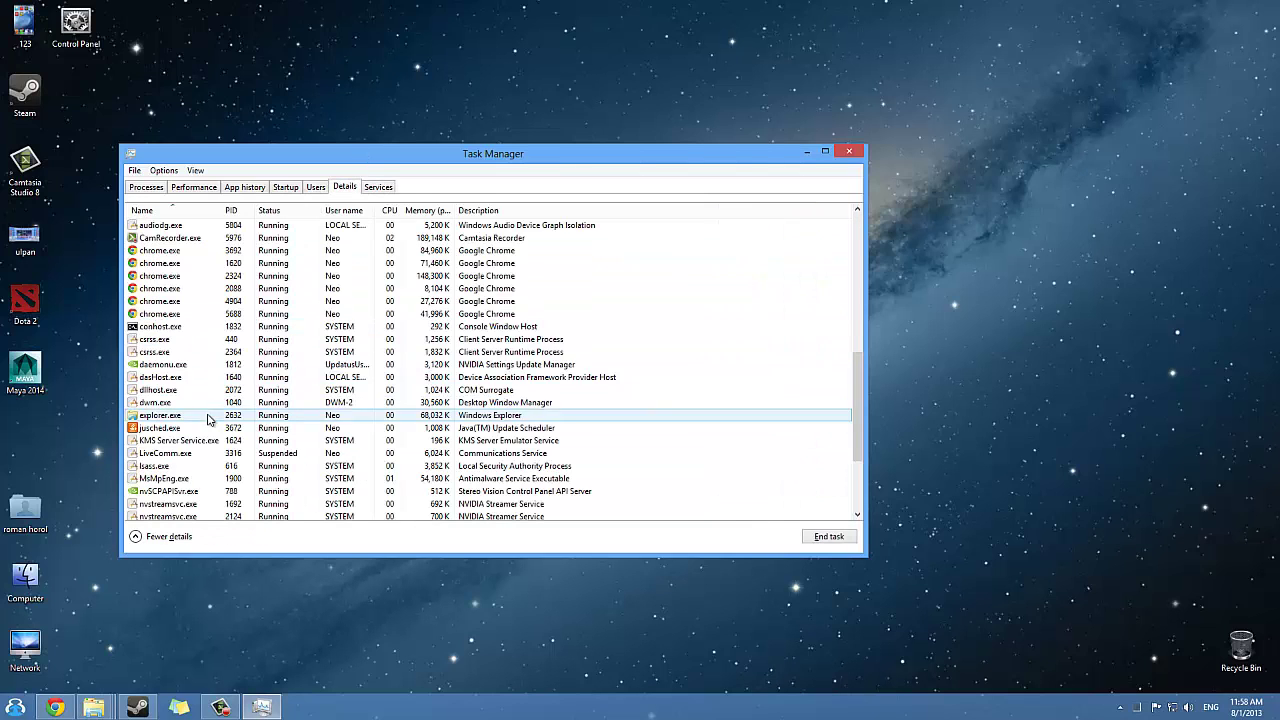
key(r)
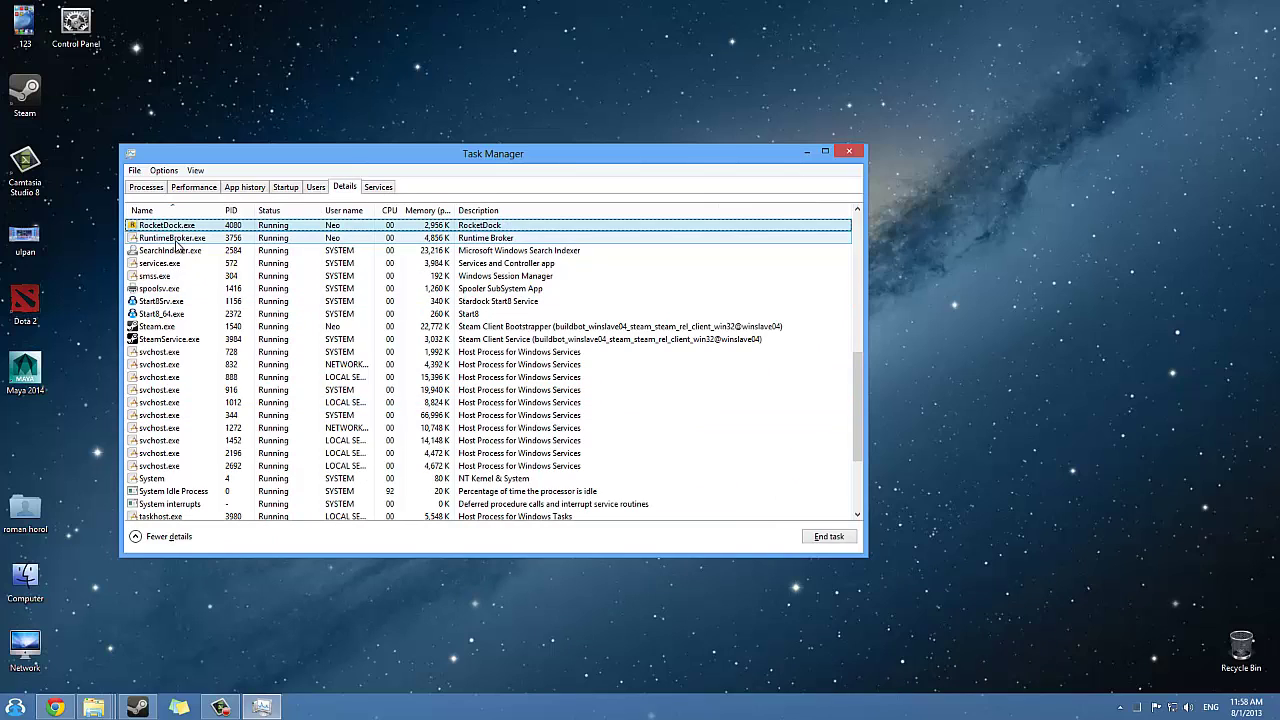
scroll(176, 243, up, 1)
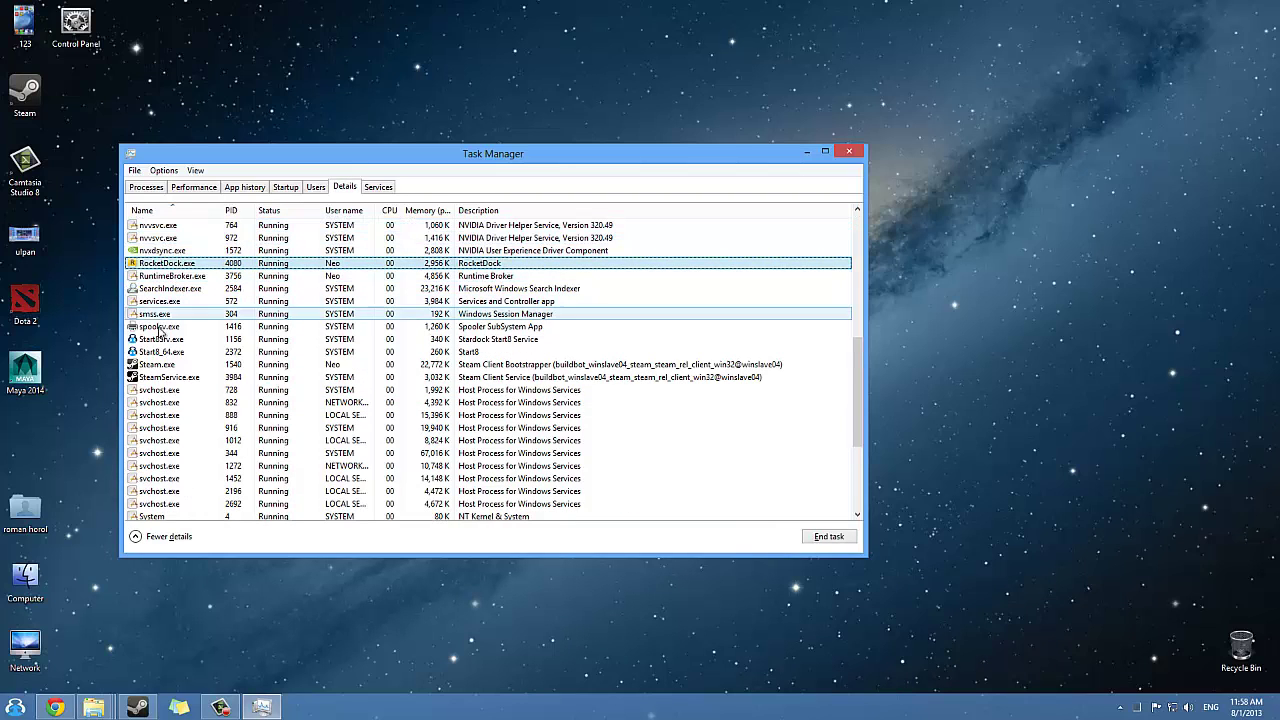
scroll(160, 342, down, 4)
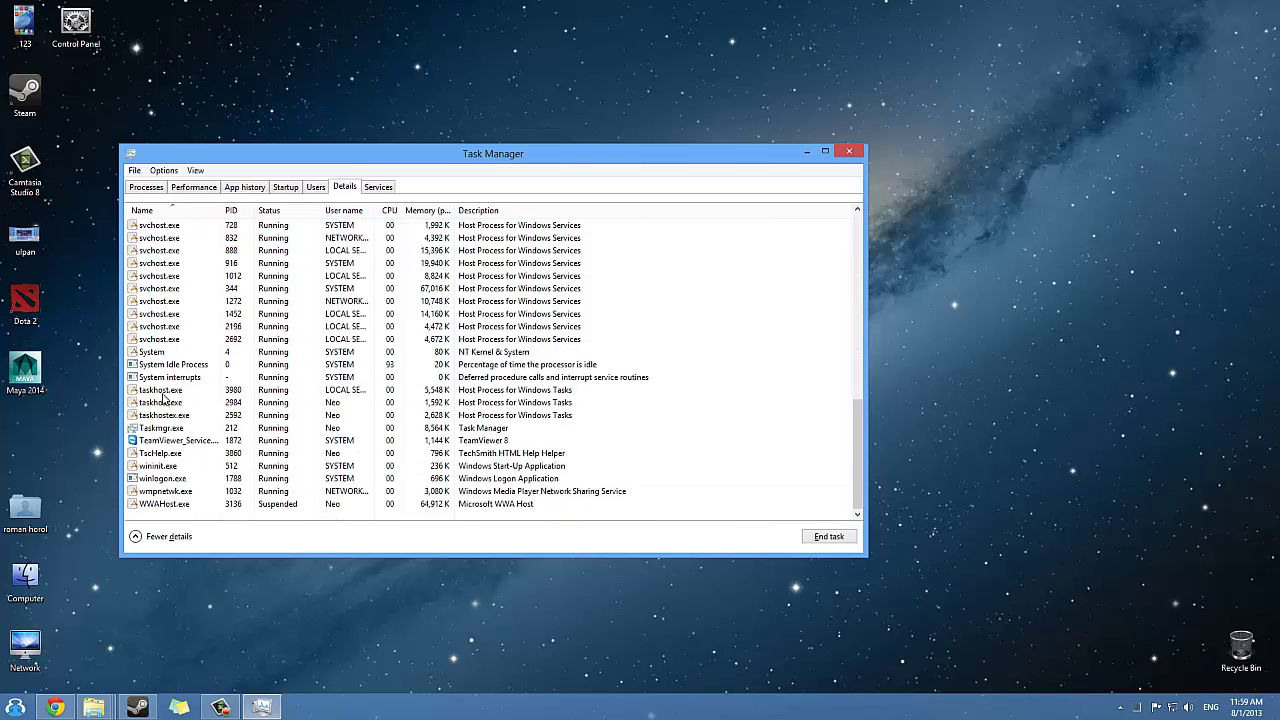
click(165, 504)
scroll(170, 457, up, 6)
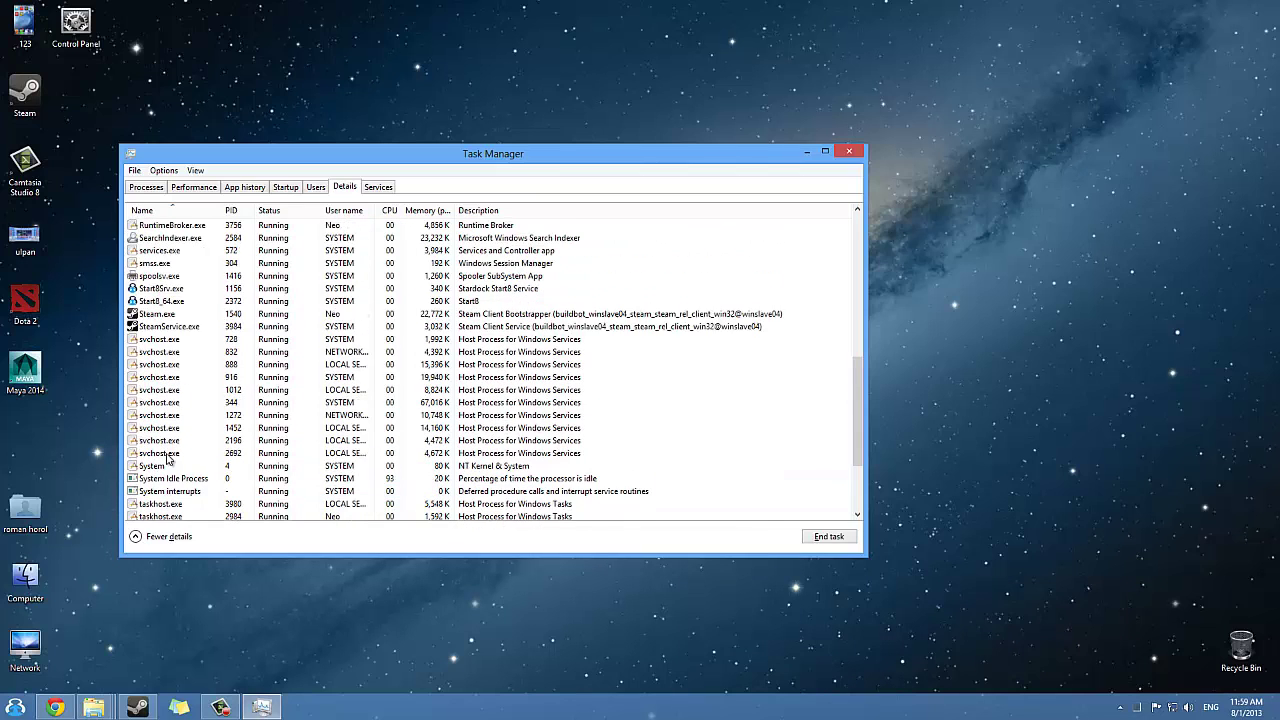
scroll(170, 457, up, 4)
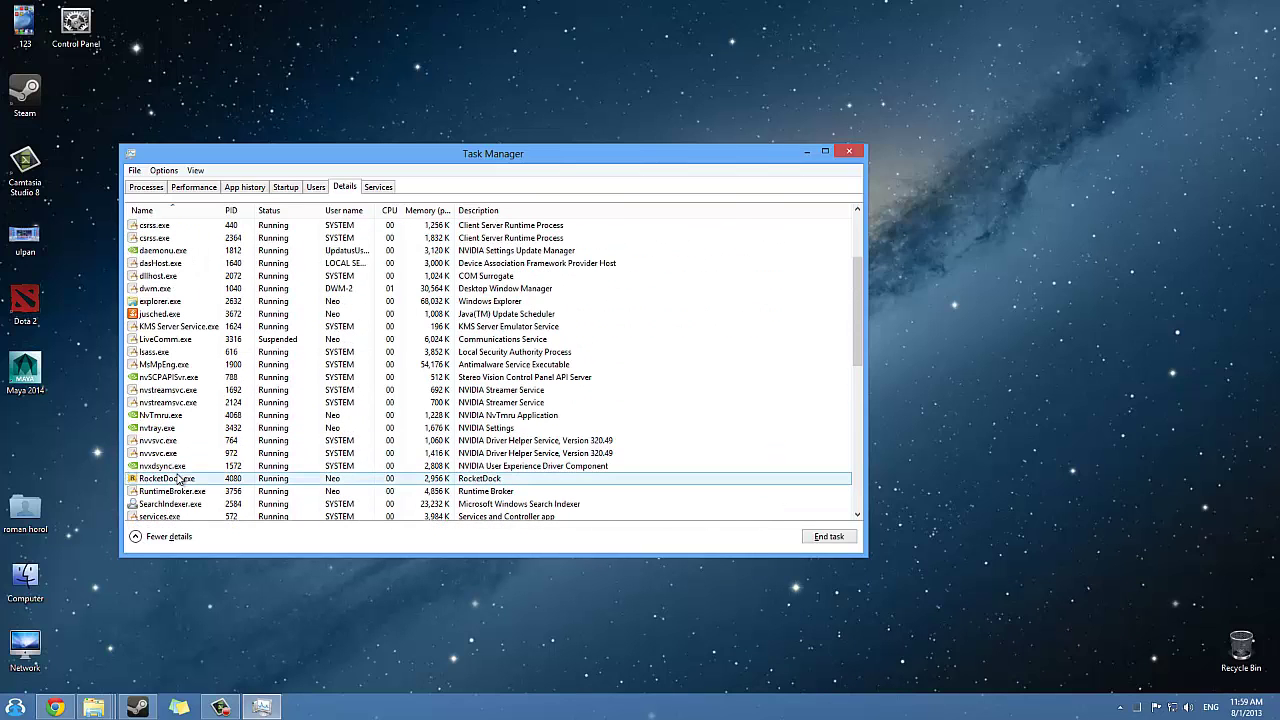
scroll(175, 470, up, 3)
scroll(205, 415, down, 3)
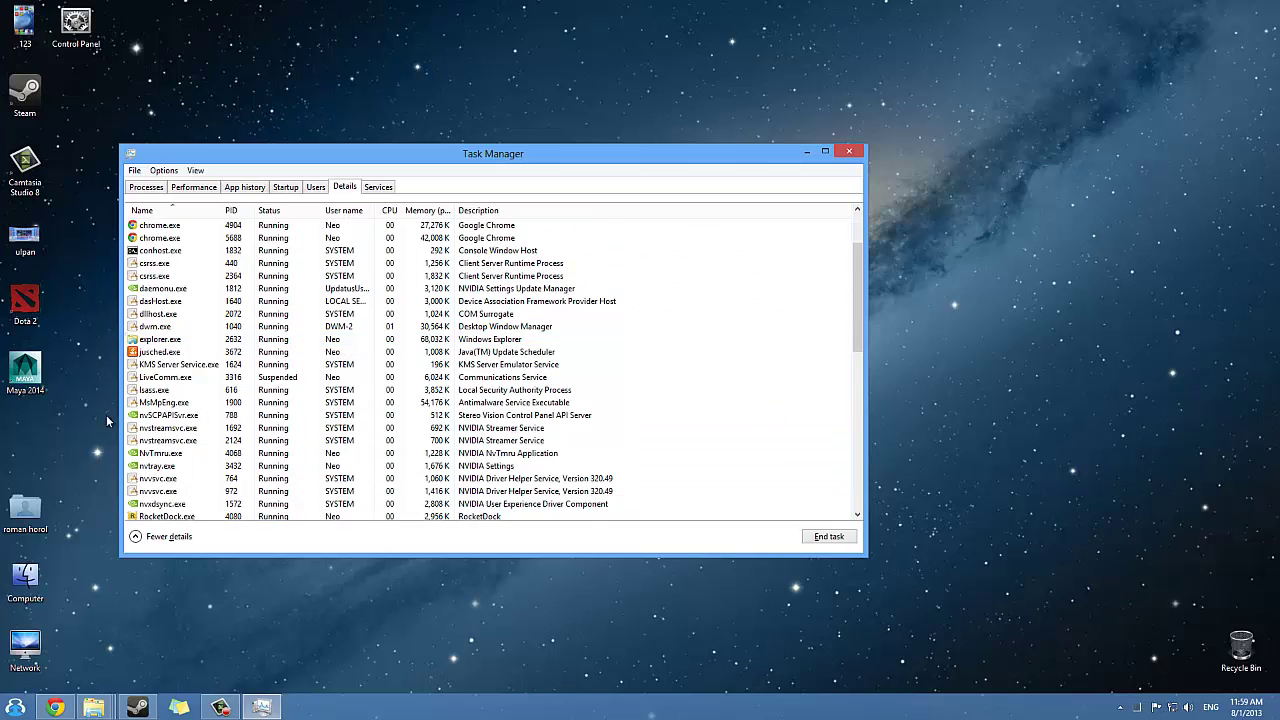
click(155, 415)
scroll(160, 405, down, 5)
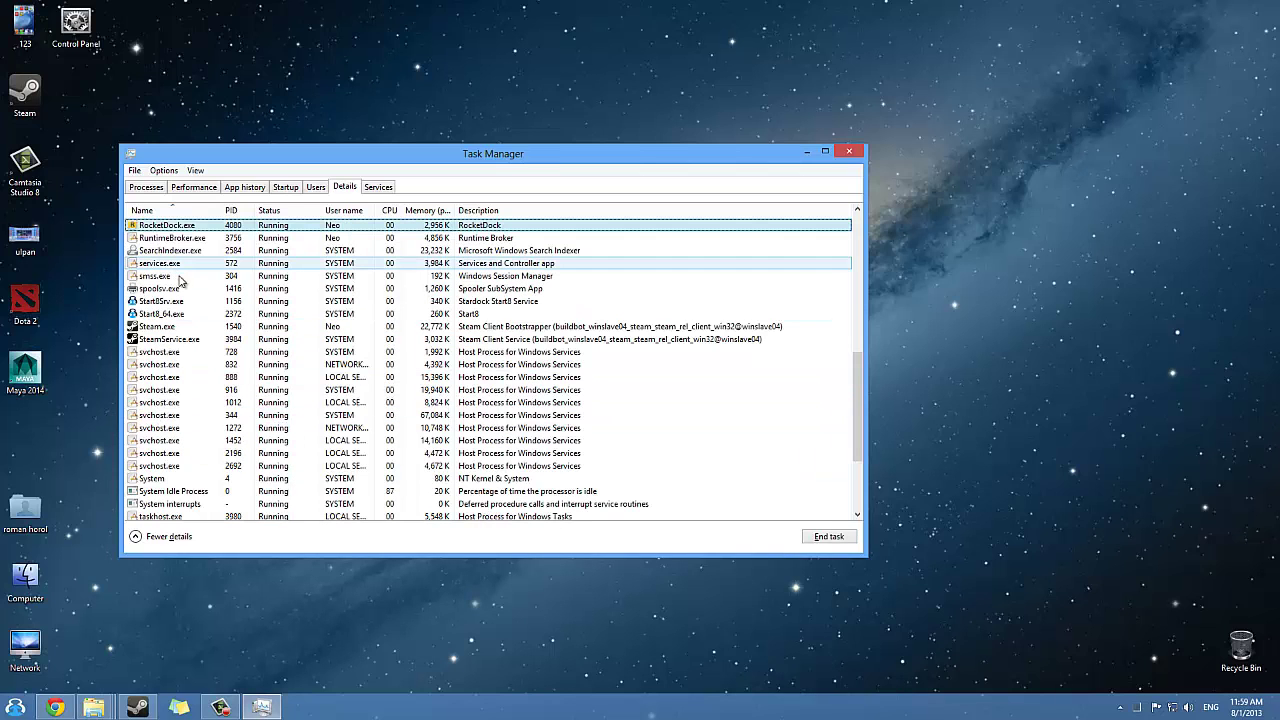
scroll(178, 420, down, 3)
click(183, 428)
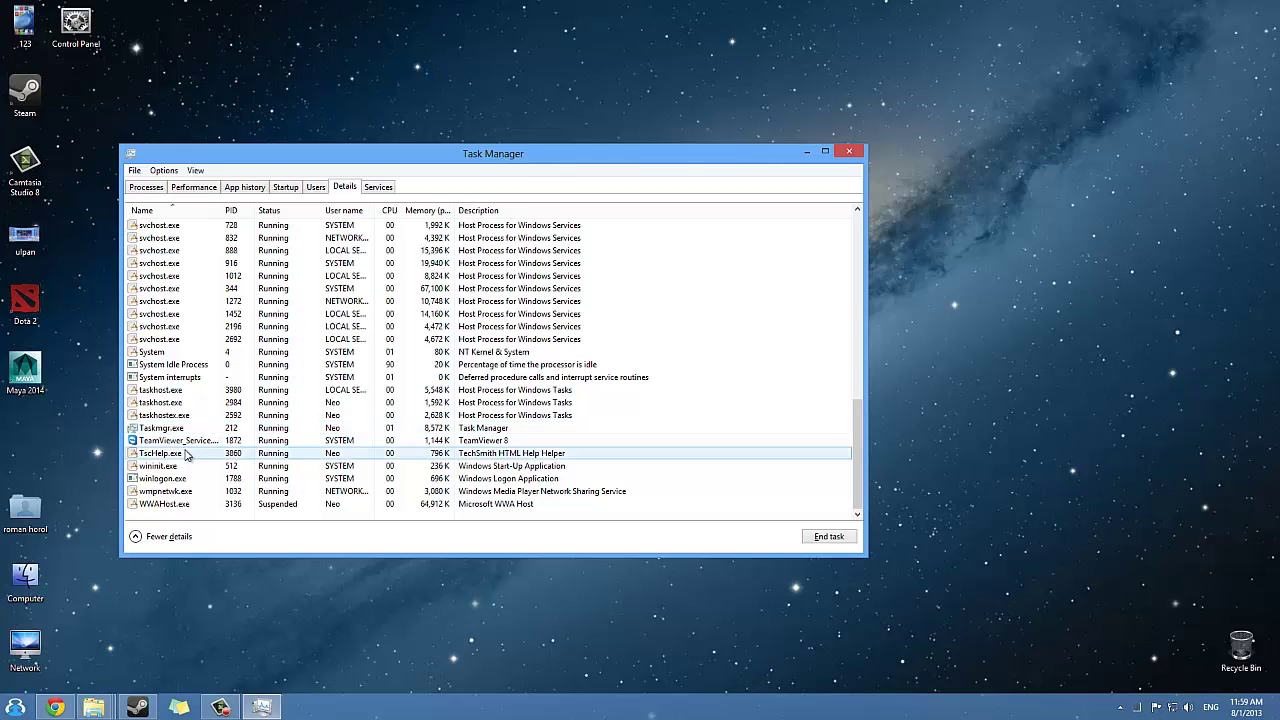
scroll(184, 450, up, 8)
click(186, 453)
scroll(184, 353, up, 4)
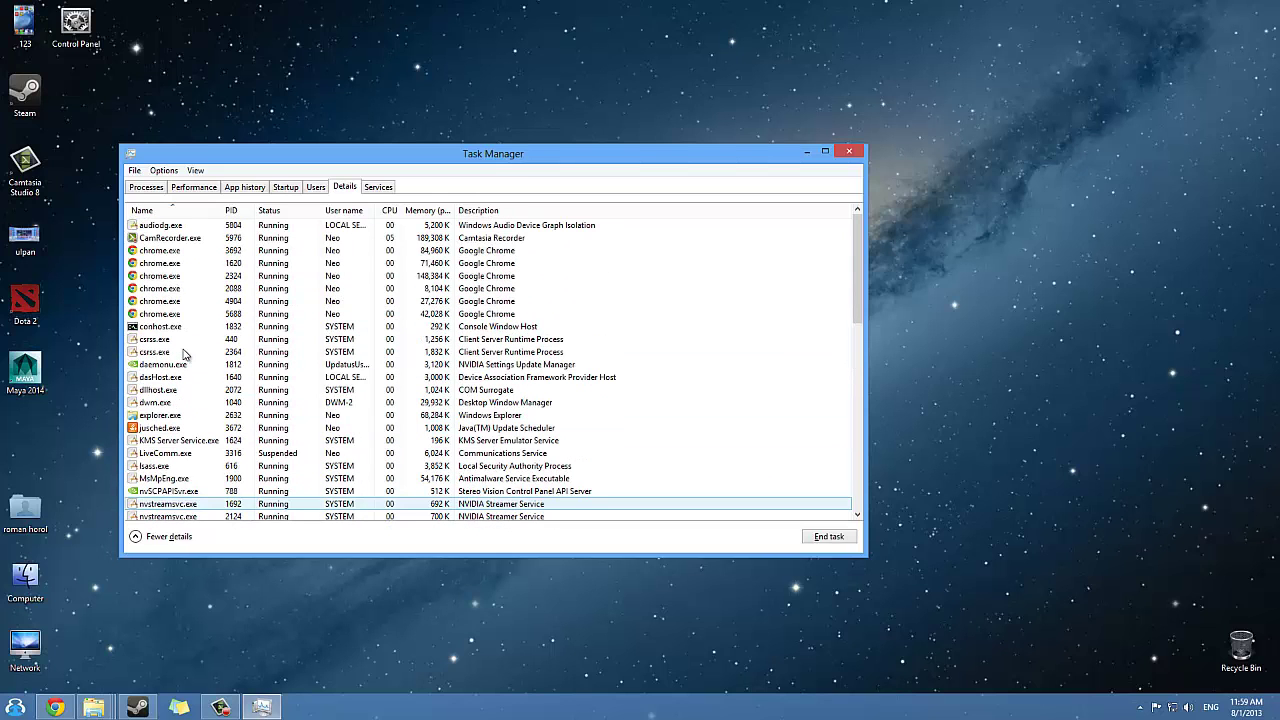
click(31, 385)
- Launch Maya 2014 from its desktop icon, keeping Task Manager in front
double_click(31, 385)
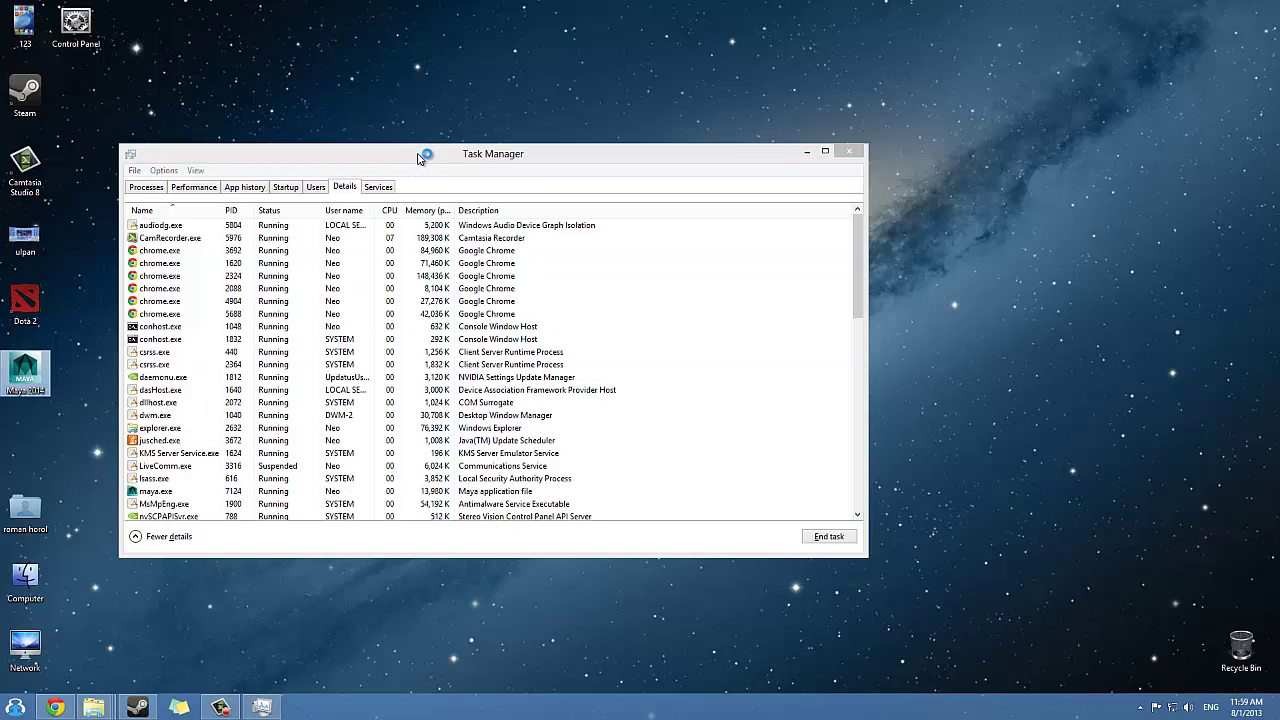
scroll(300, 400, down, 3)
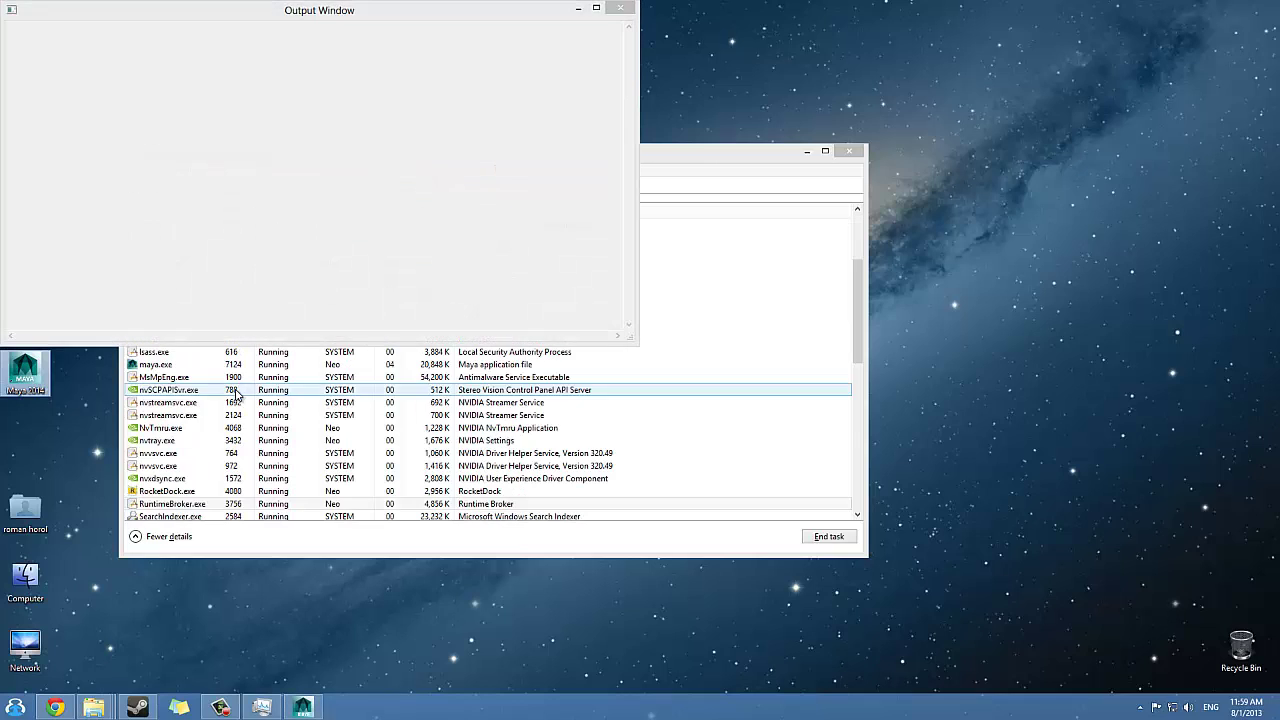
click(218, 540)
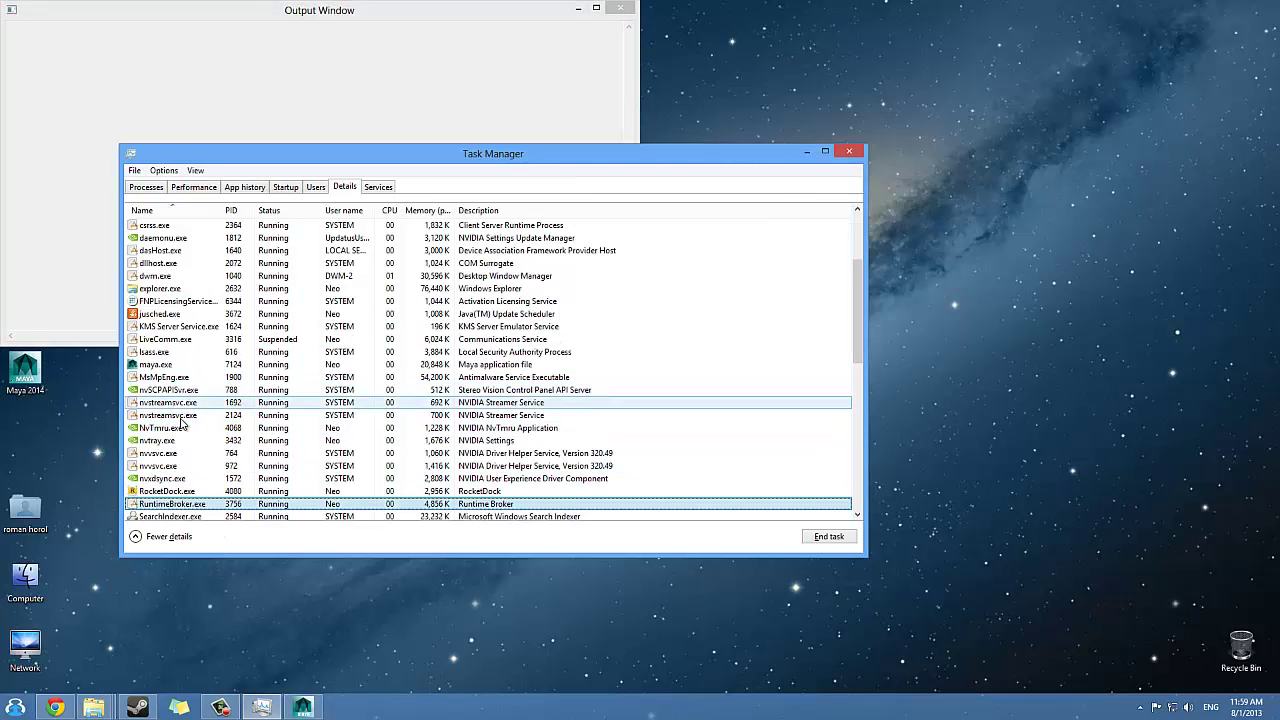
- Scroll the Details process list past RuntimeBroker.exe to look for maya.exe
scroll(196, 470, down, 3)
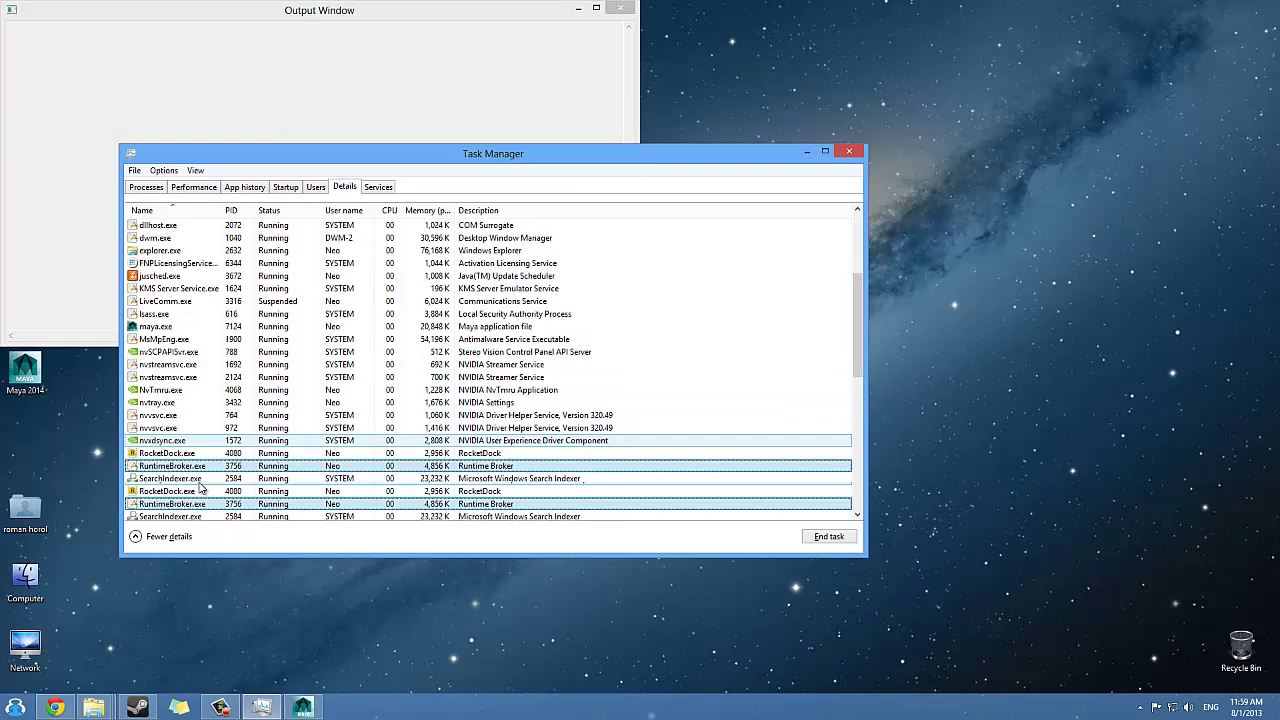
scroll(200, 487, down, 5)
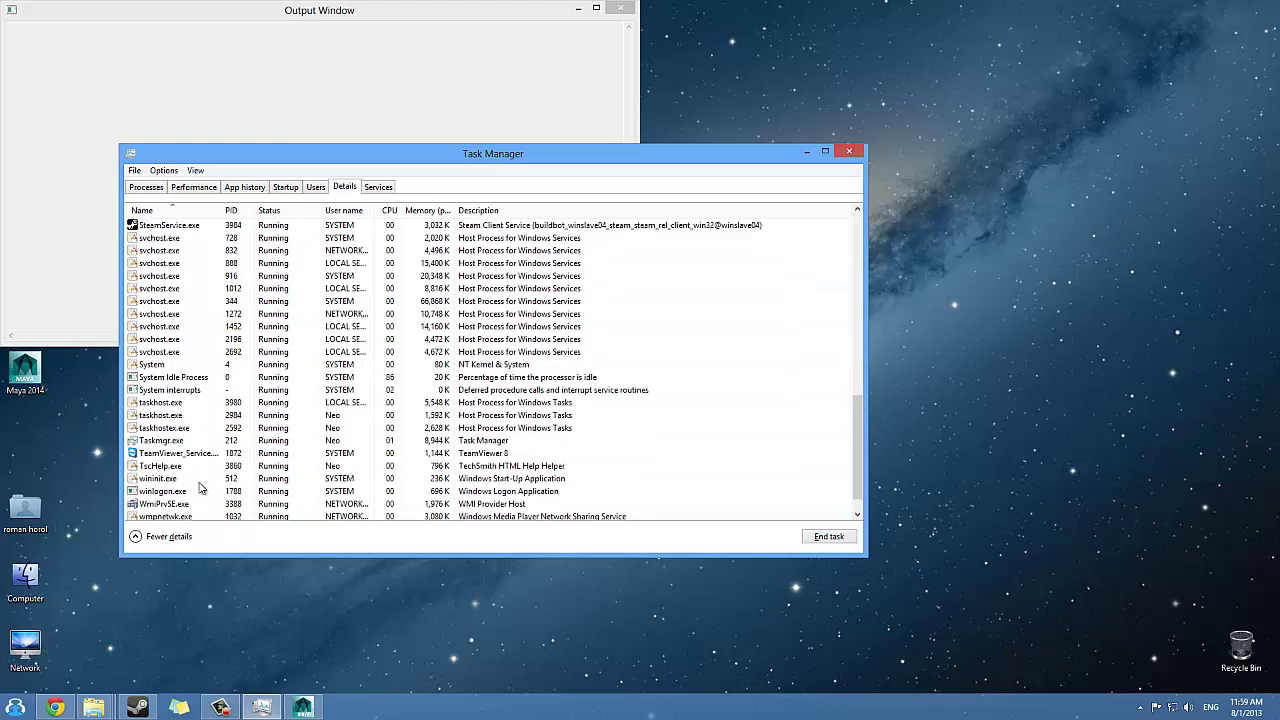
scroll(200, 487, up, 5)
scroll(200, 487, up, 6)
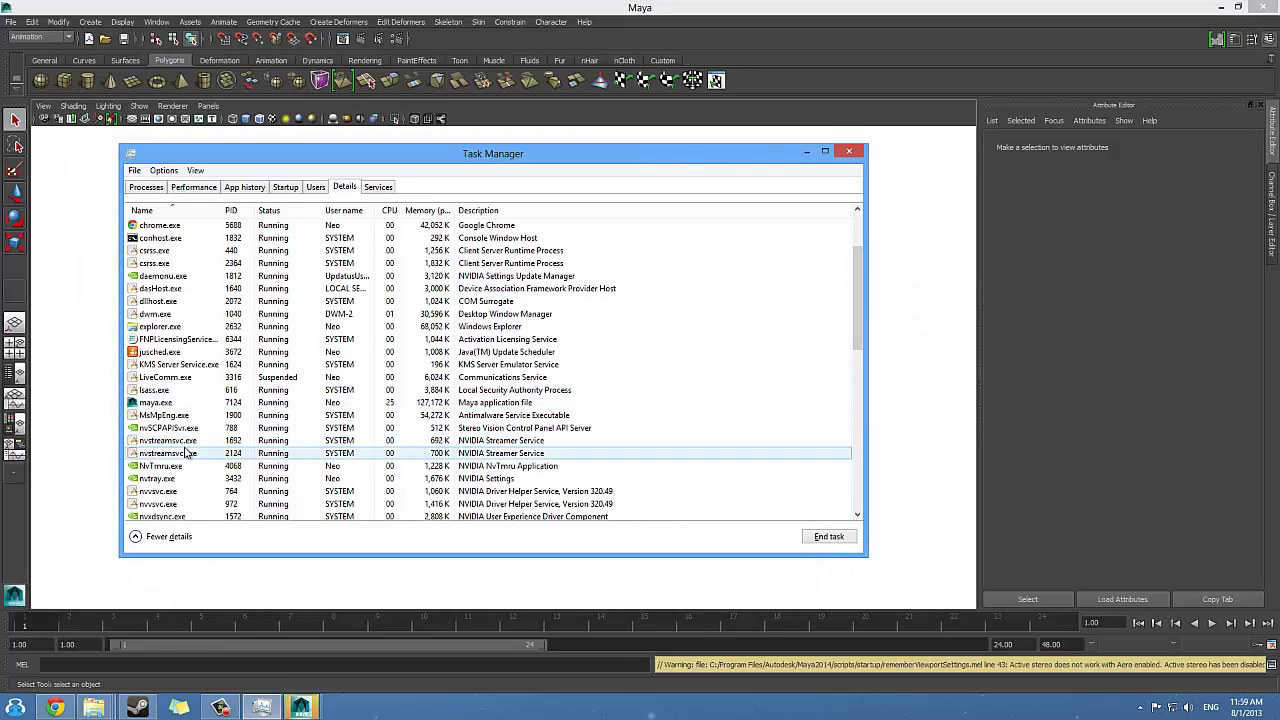
scroll(172, 489, down, 2)
click(172, 489)
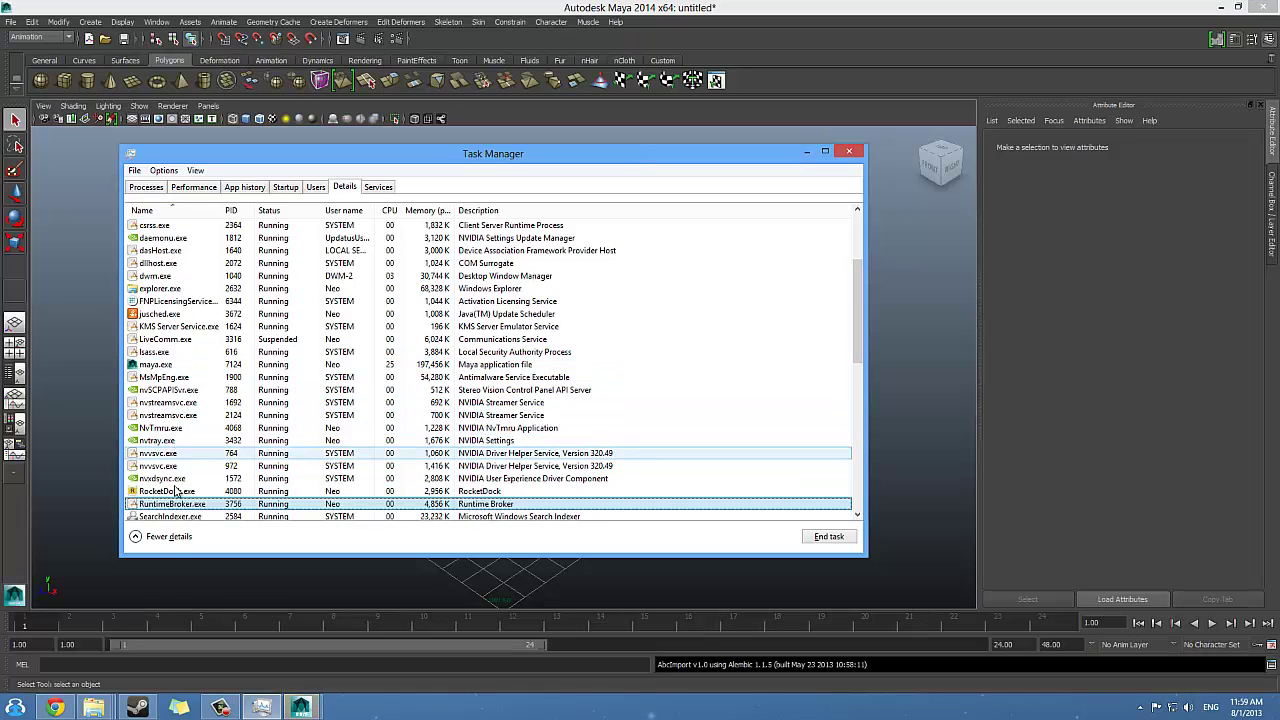
scroll(175, 490, down, 3)
scroll(172, 489, down, 4)
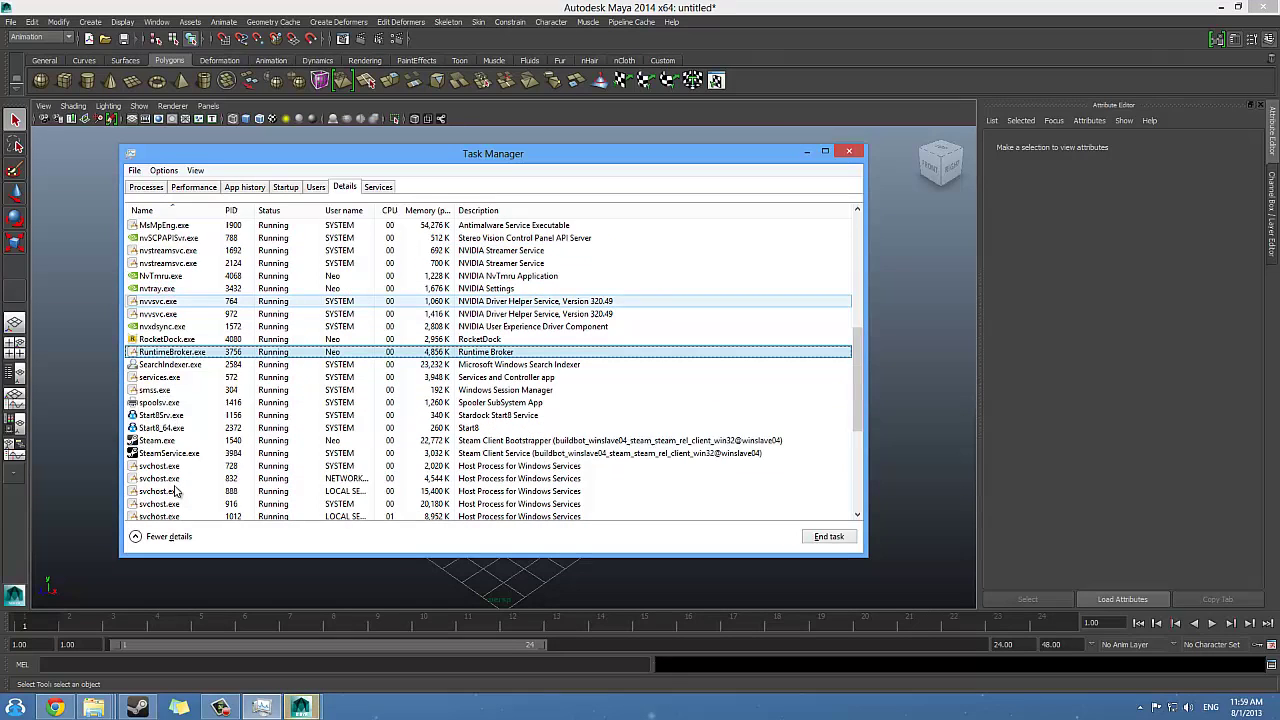
- Switch to the Services list and scroll through it
click(378, 186)
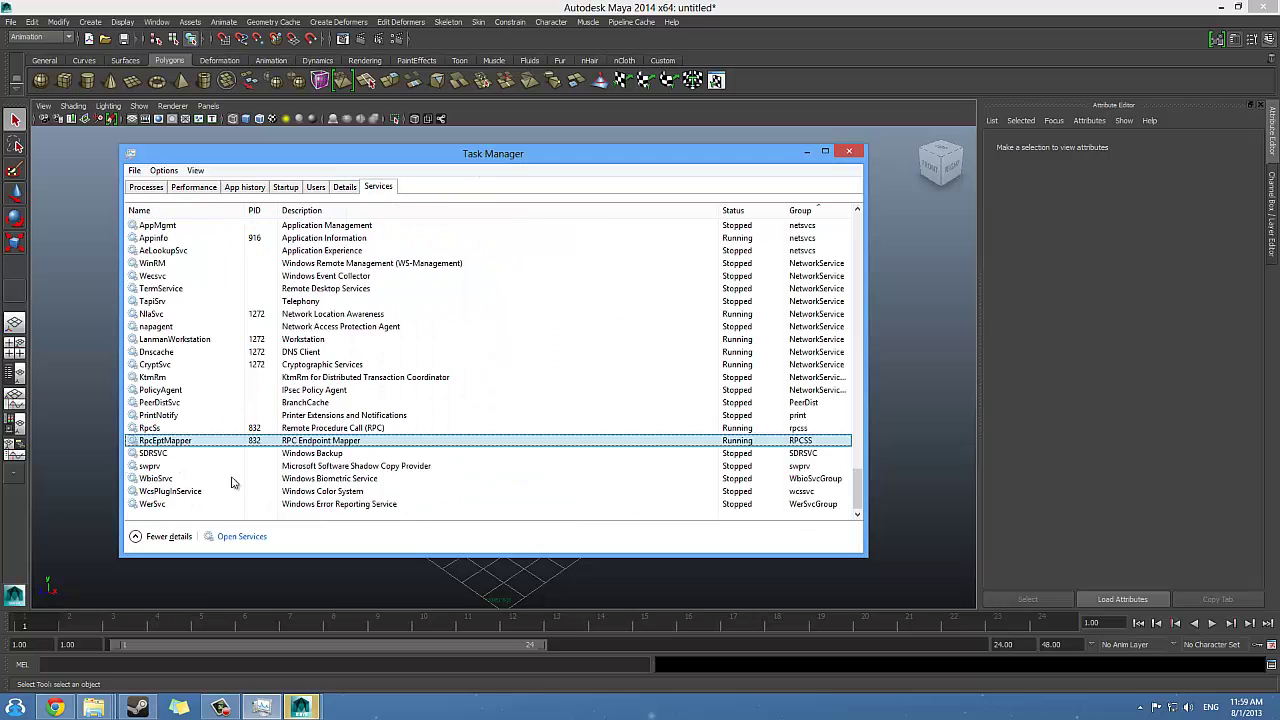
scroll(200, 480, up, 12)
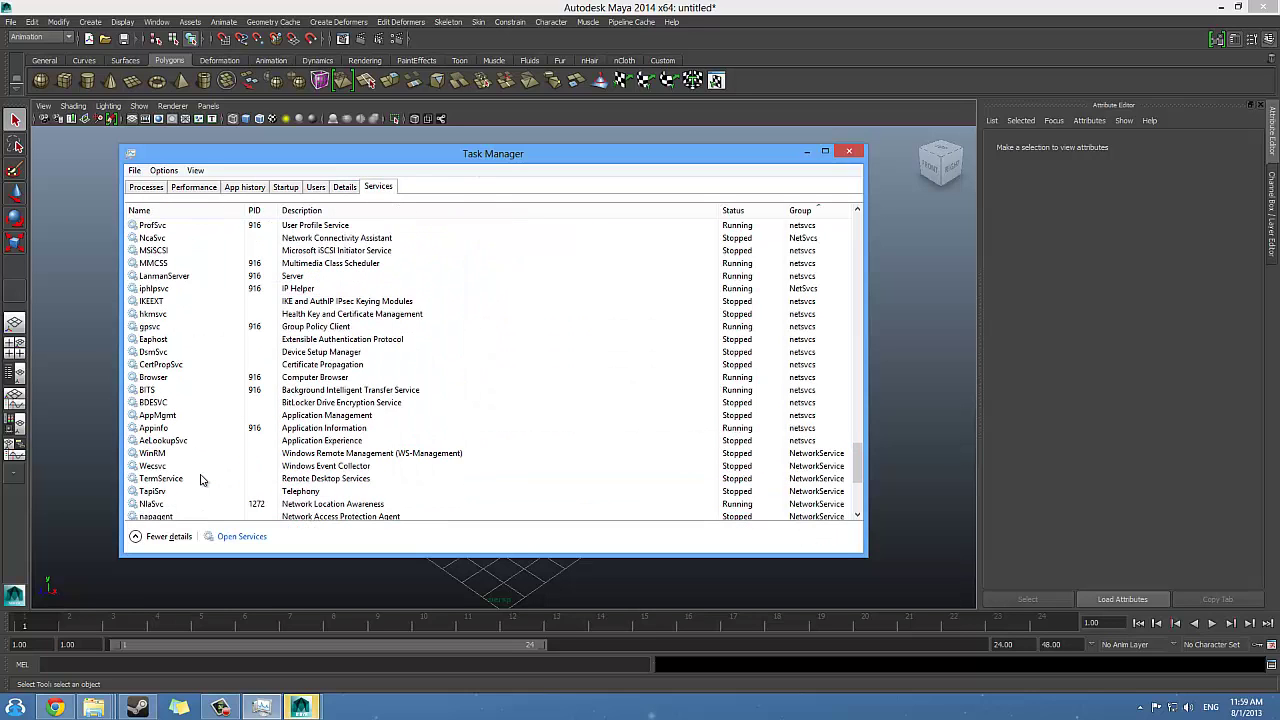
scroll(200, 480, down, 2)
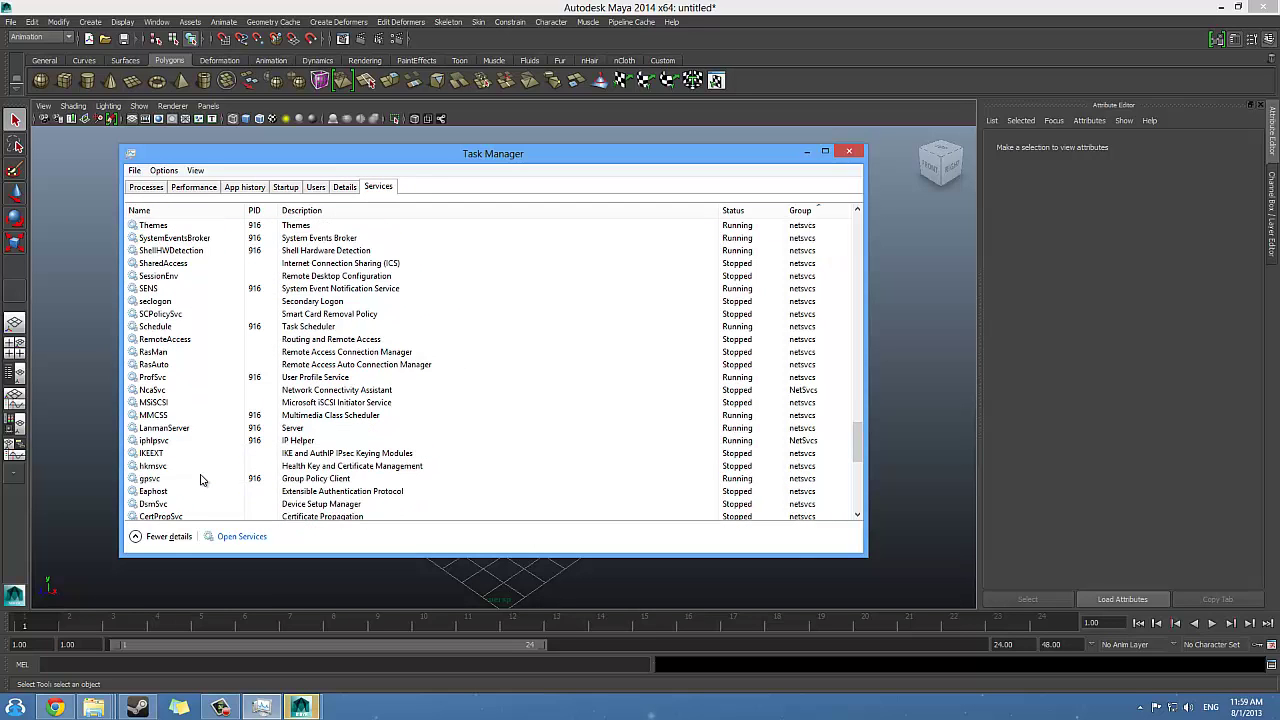
scroll(200, 480, down, 2)
scroll(200, 480, down, 2)
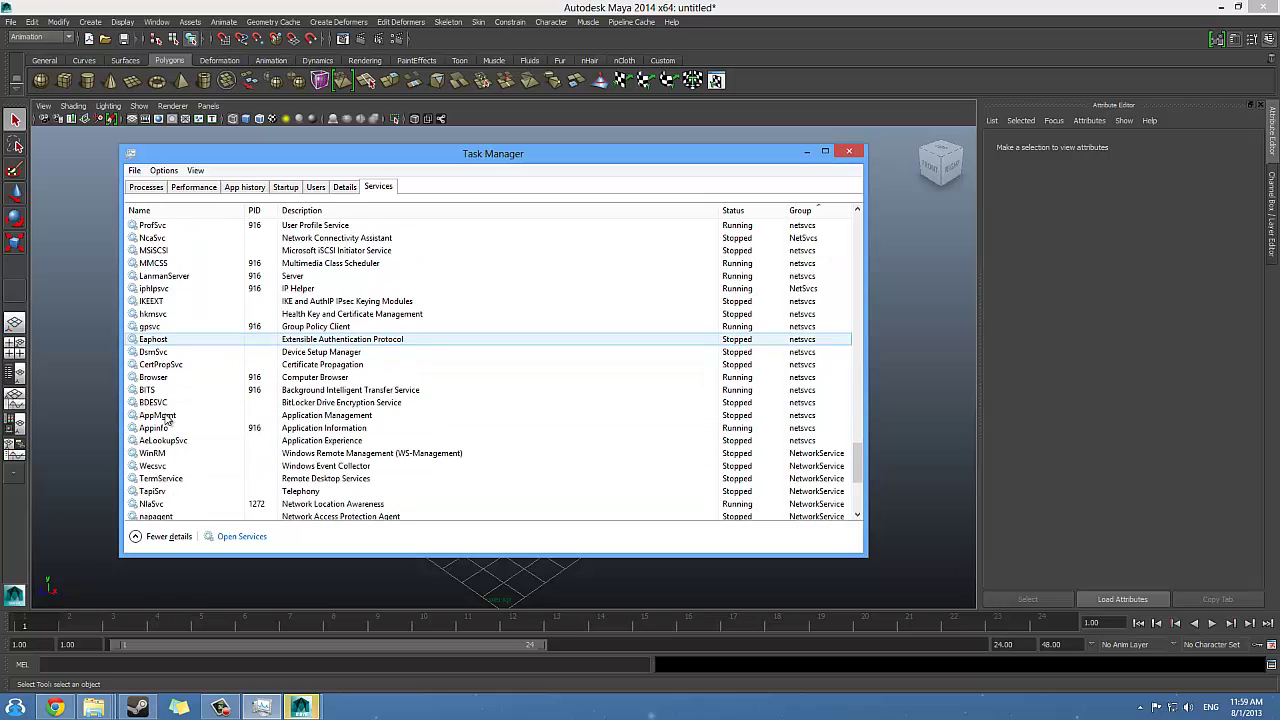
scroll(202, 477, down, 2)
scroll(202, 477, down, 1)
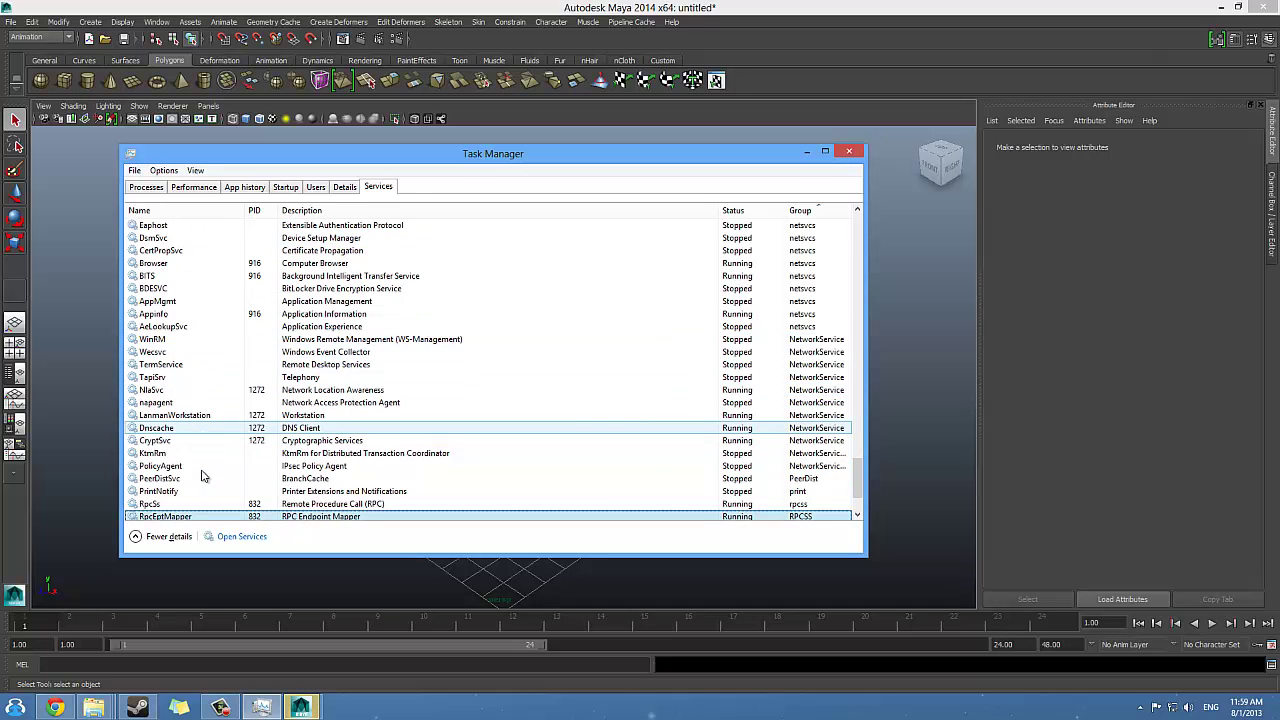
scroll(202, 477, up, 7)
scroll(202, 477, up, 5)
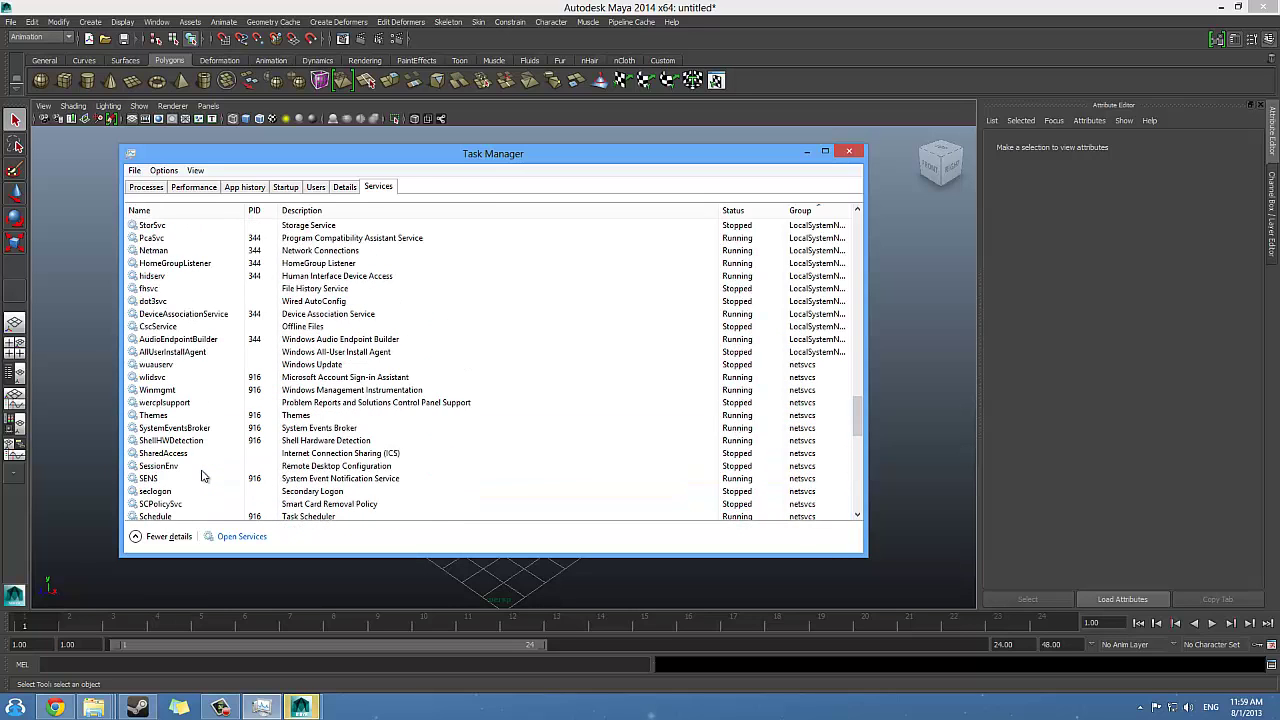
scroll(202, 477, up, 15)
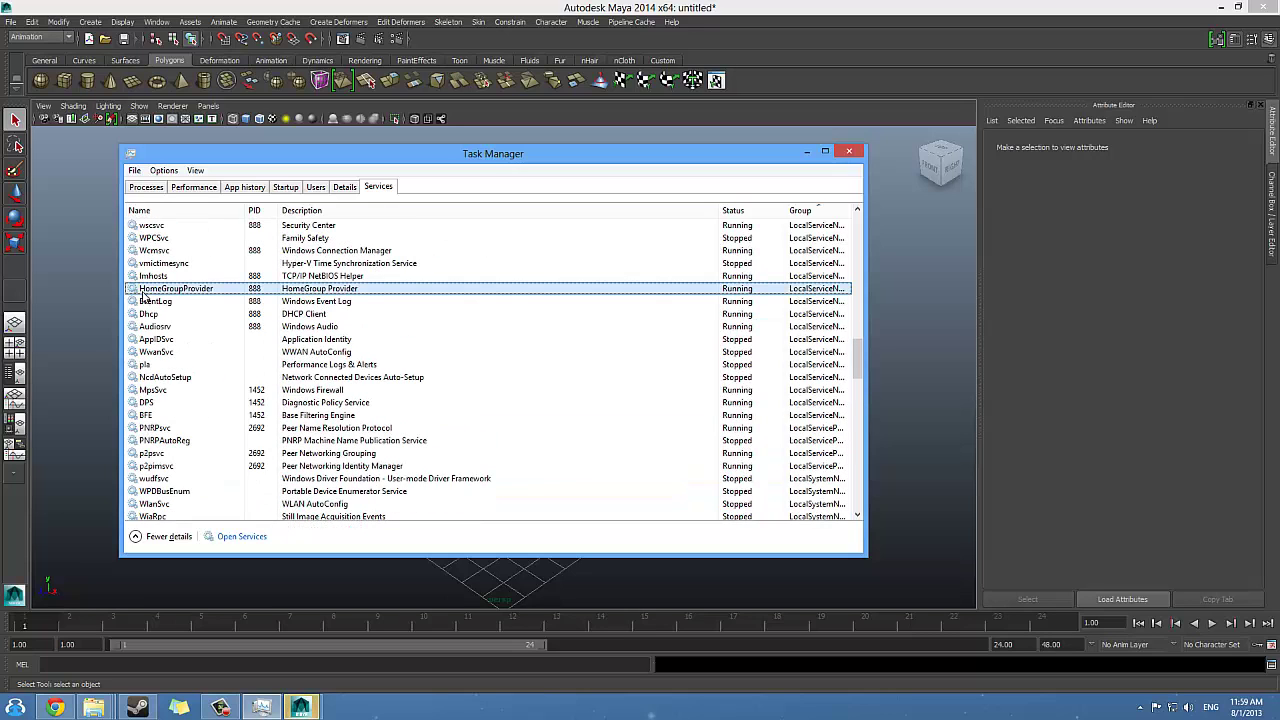
- Cycle through R-named services and select the stopped RaySat2014Server mental ray service
key(Down)
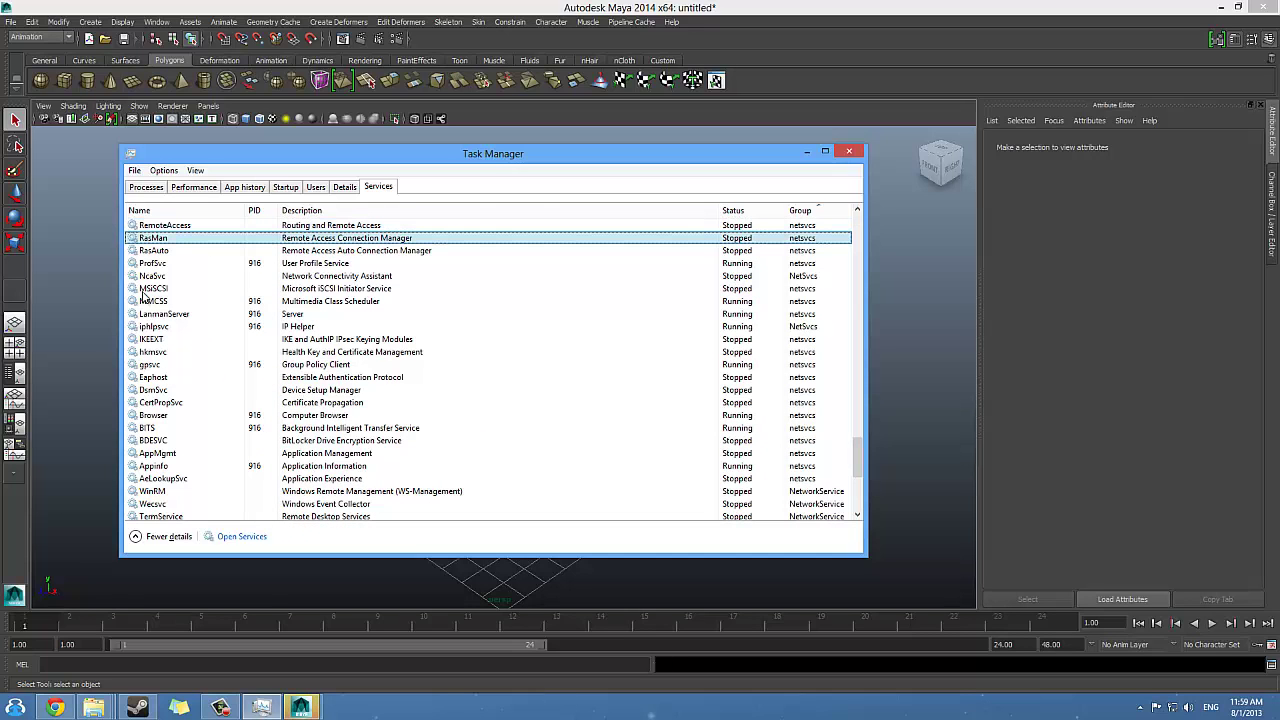
key(r)
key(r)
key(r)
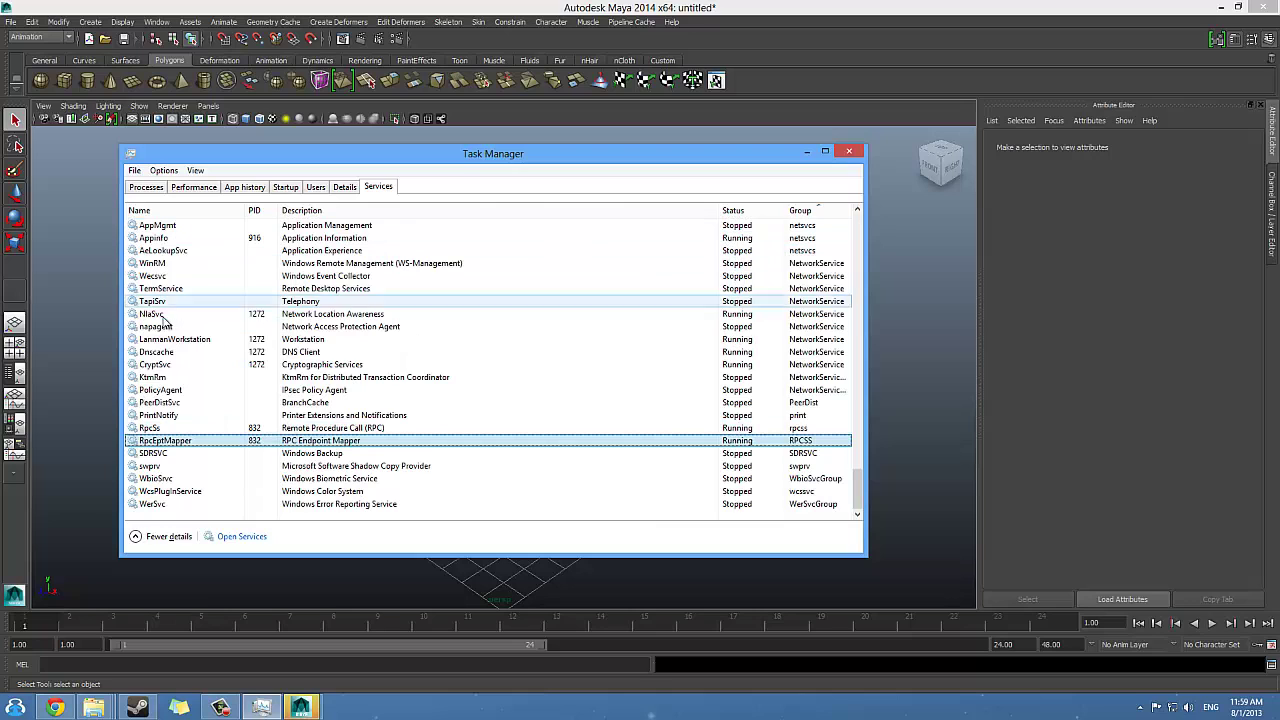
key(r)
key(r)
key(r)
key(r)
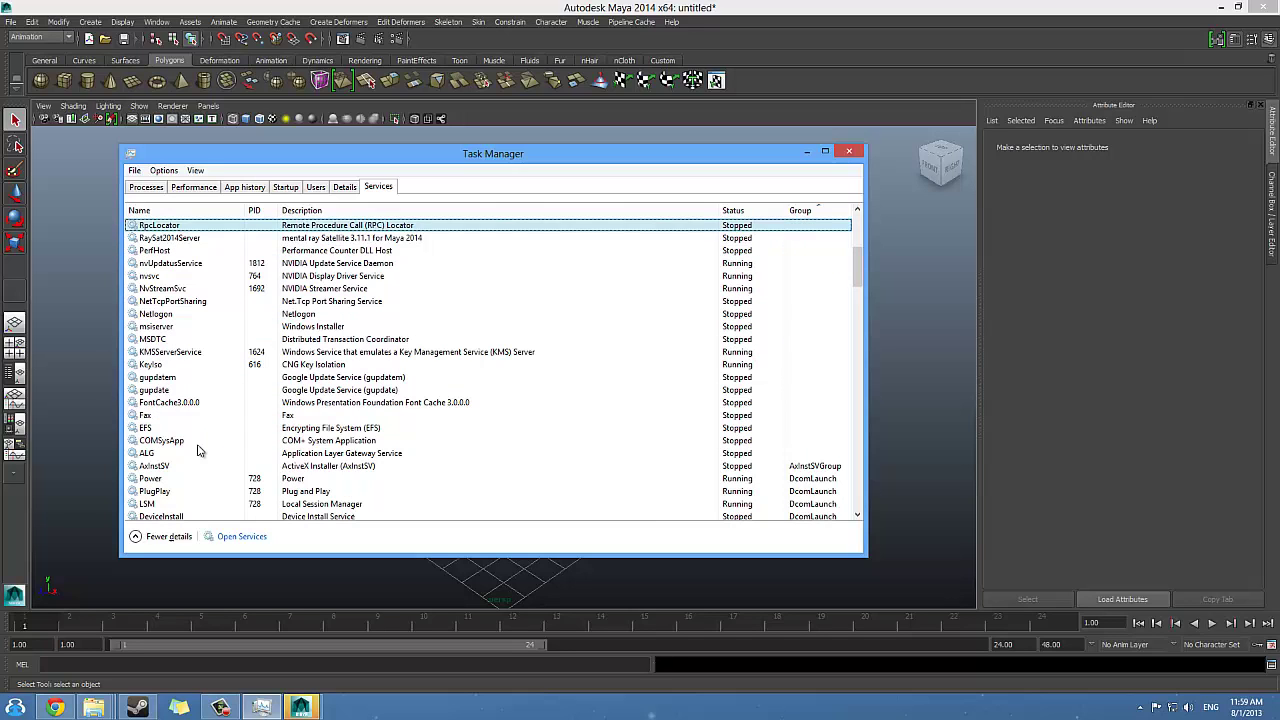
key(r)
key(r)
key(r)
key(r)
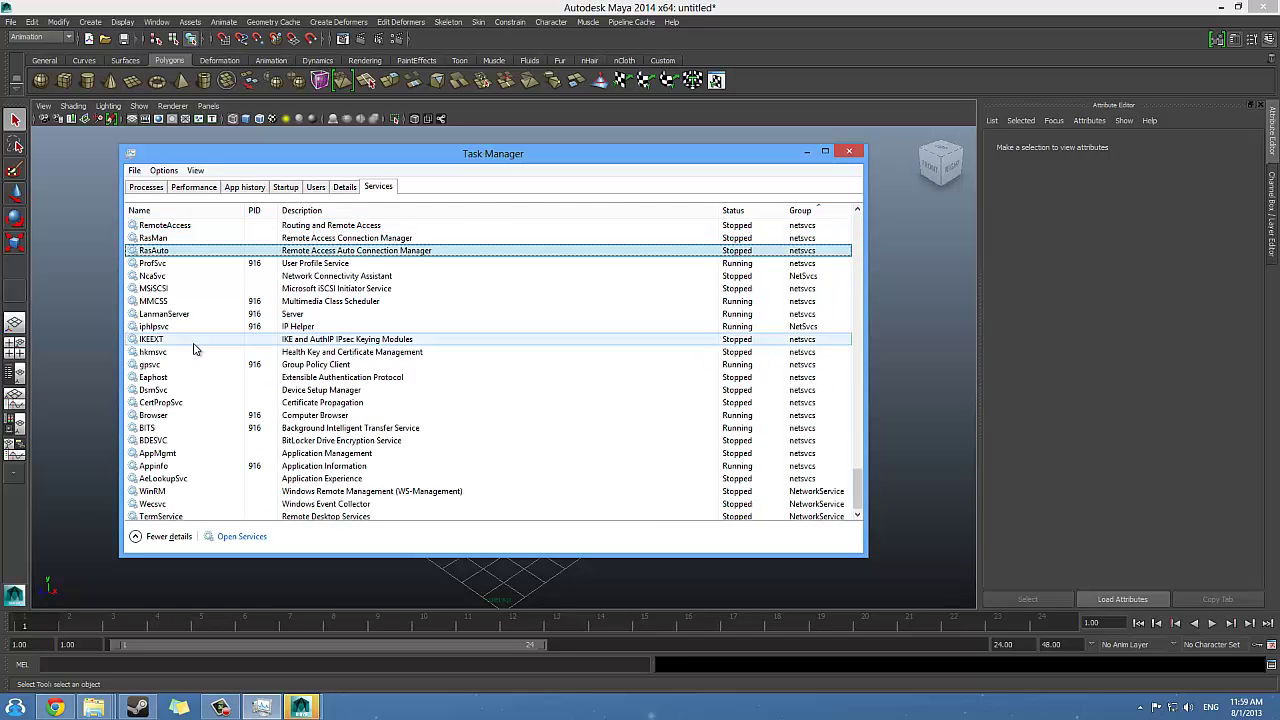
key(r)
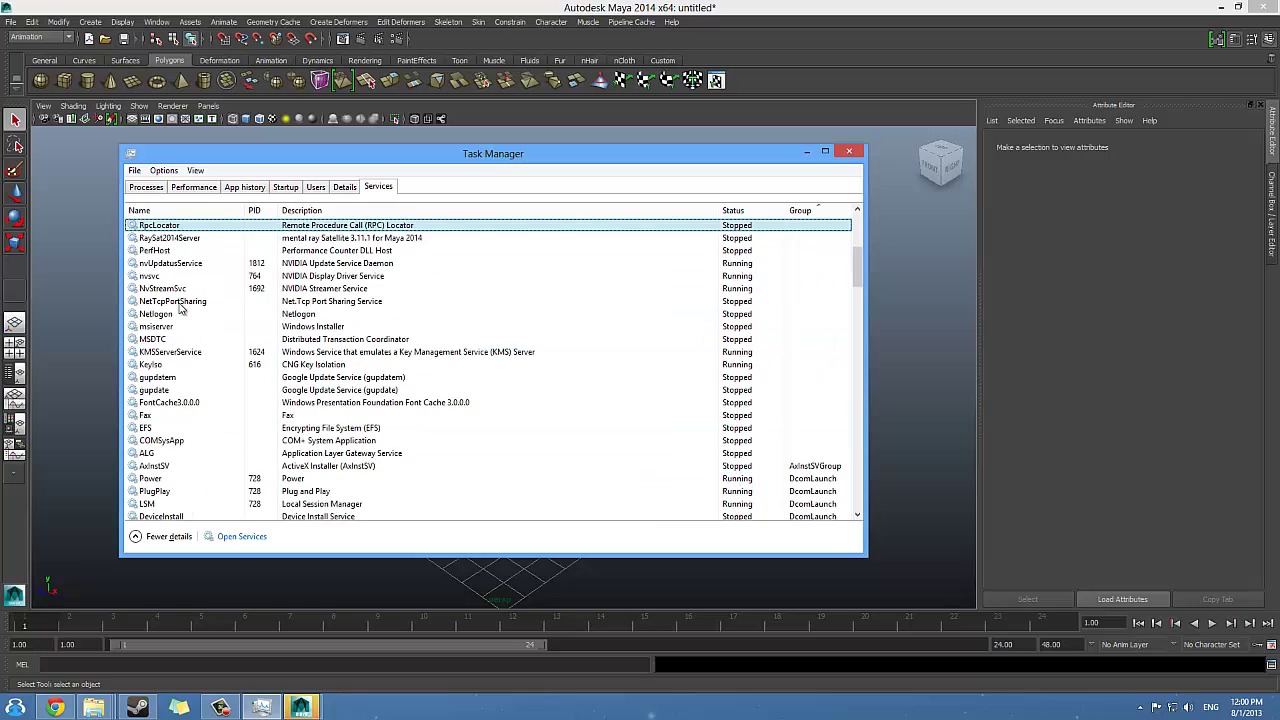
click(172, 240)
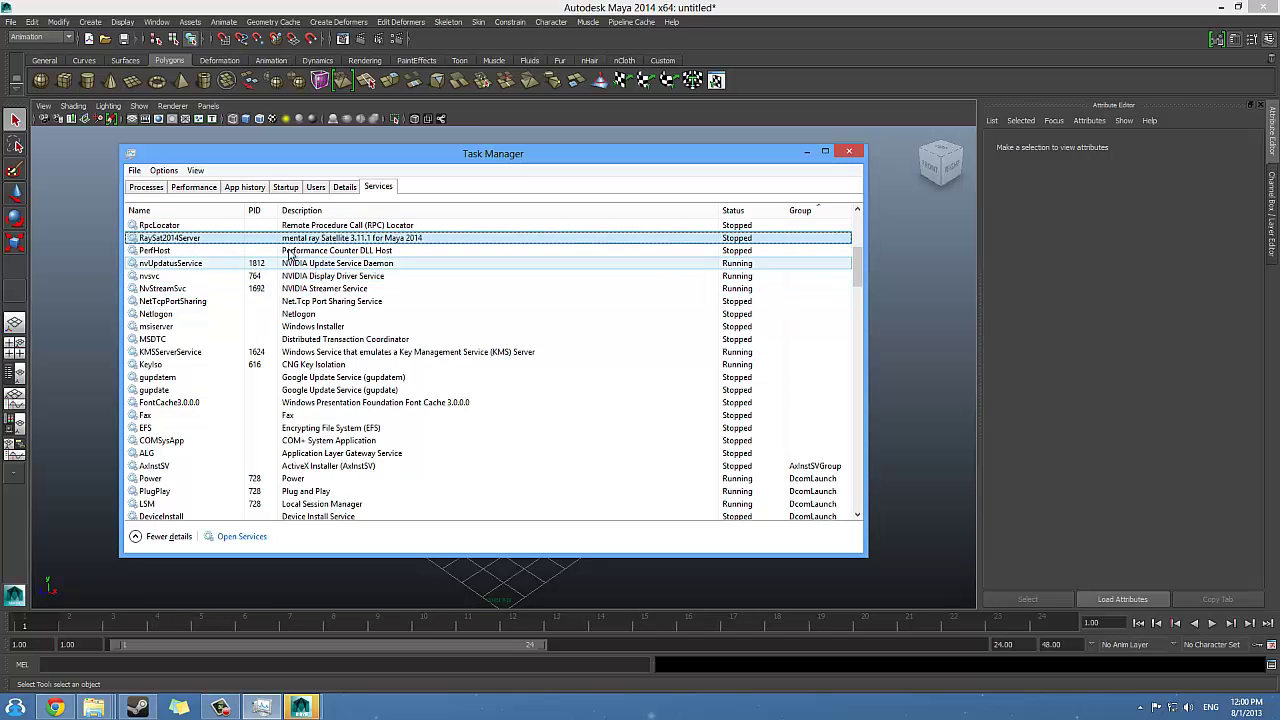
scroll(140, 495, down, 5)
scroll(140, 495, down, 10)
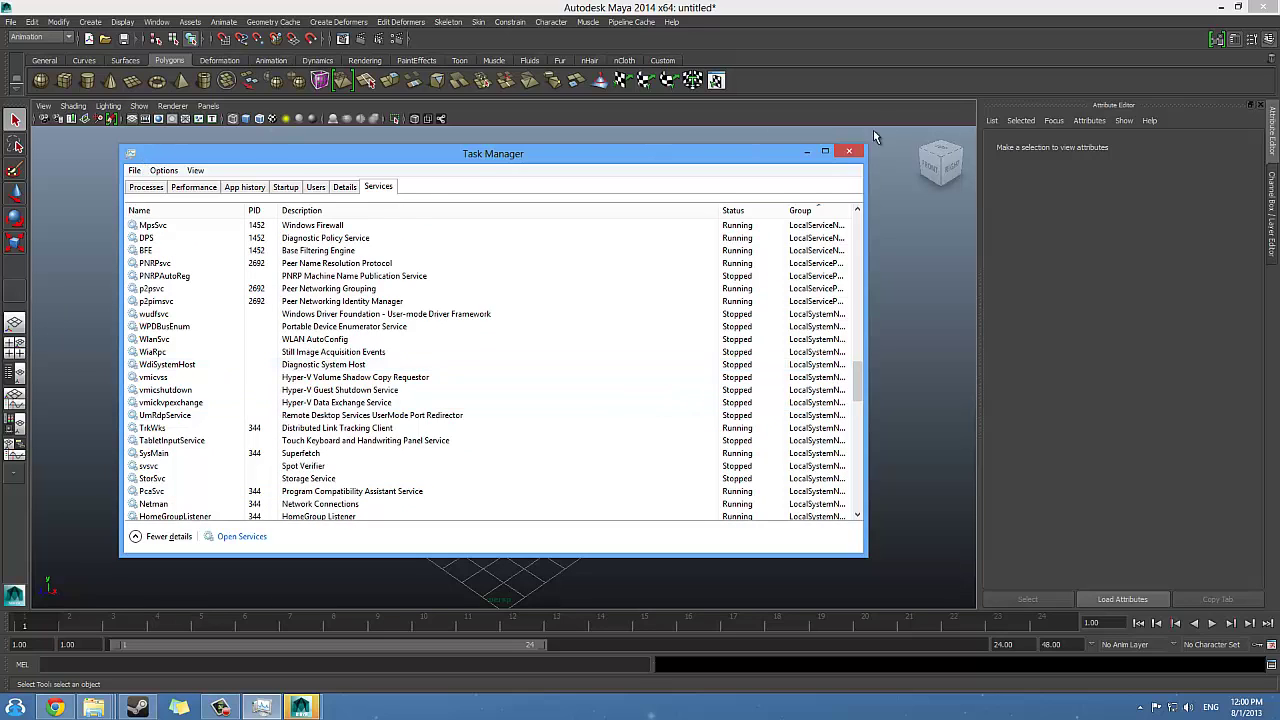
- Close Task Manager and minimize Maya and its mental ray Output Window
click(849, 151)
click(1220, 7)
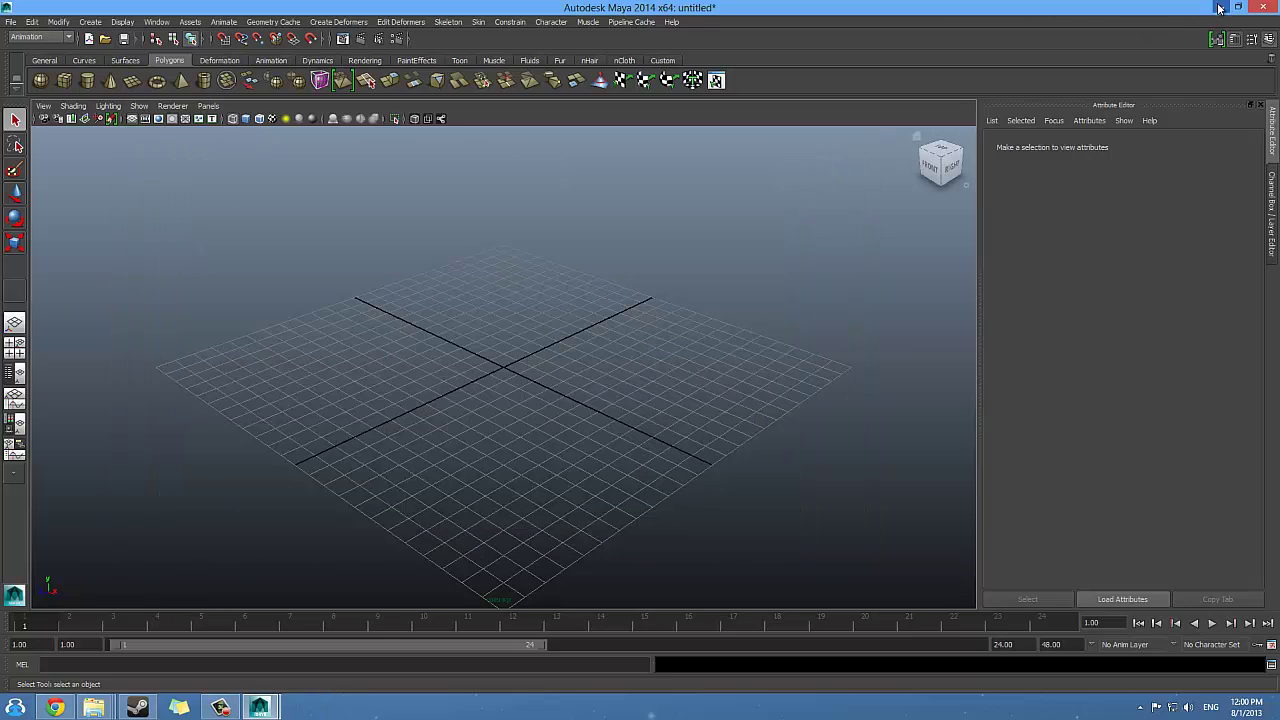
click(578, 8)
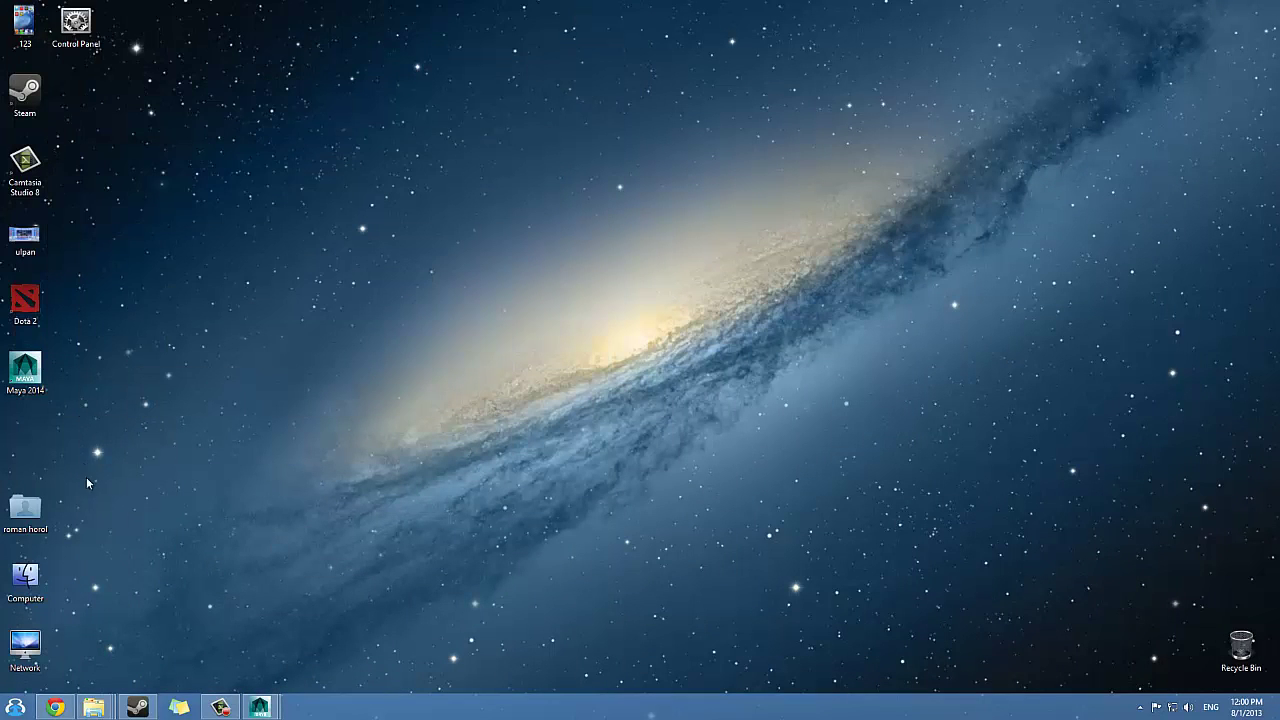
- Bring up the Local Disk (G:) window from the taskbar, then minimize it
mouse_move(93, 707)
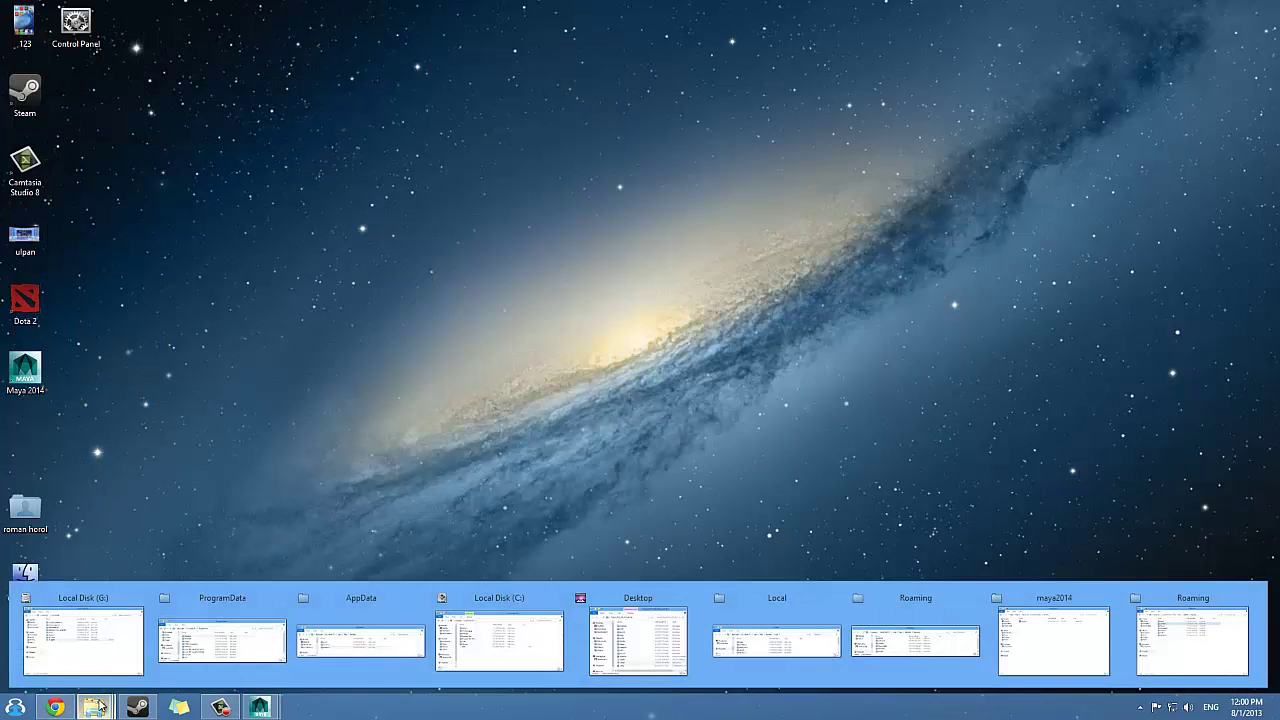
click(100, 645)
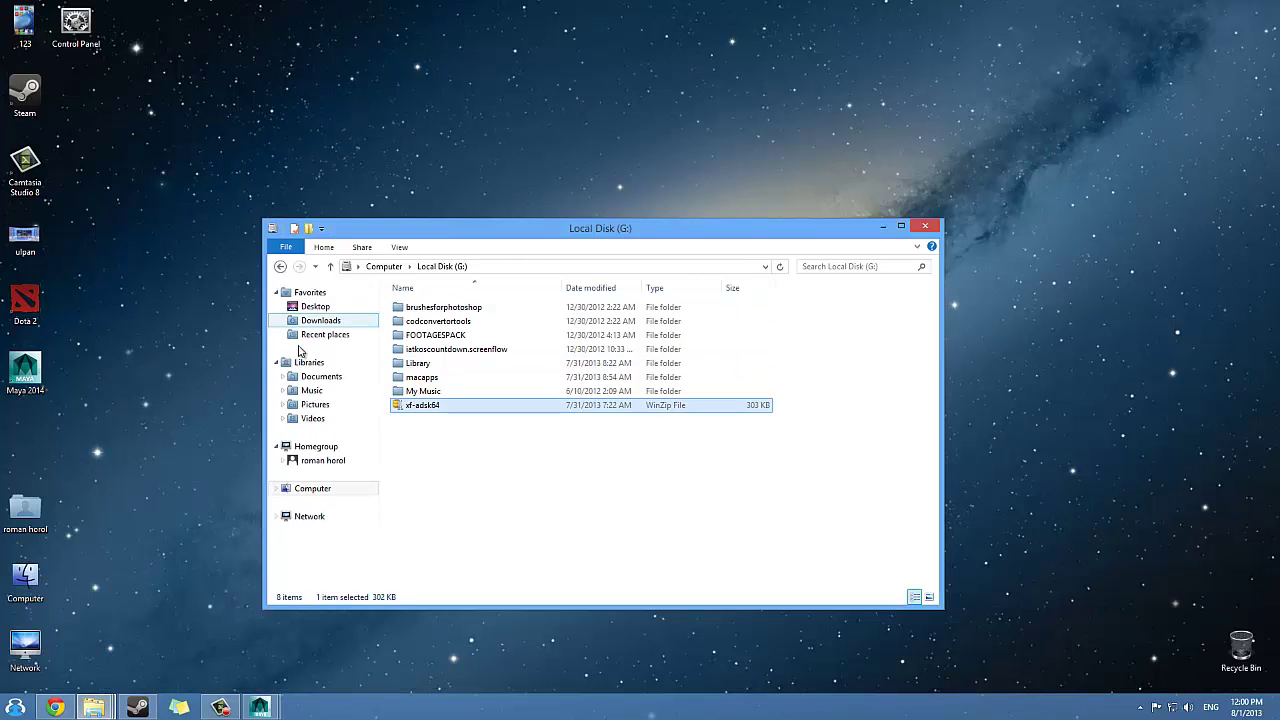
click(876, 226)
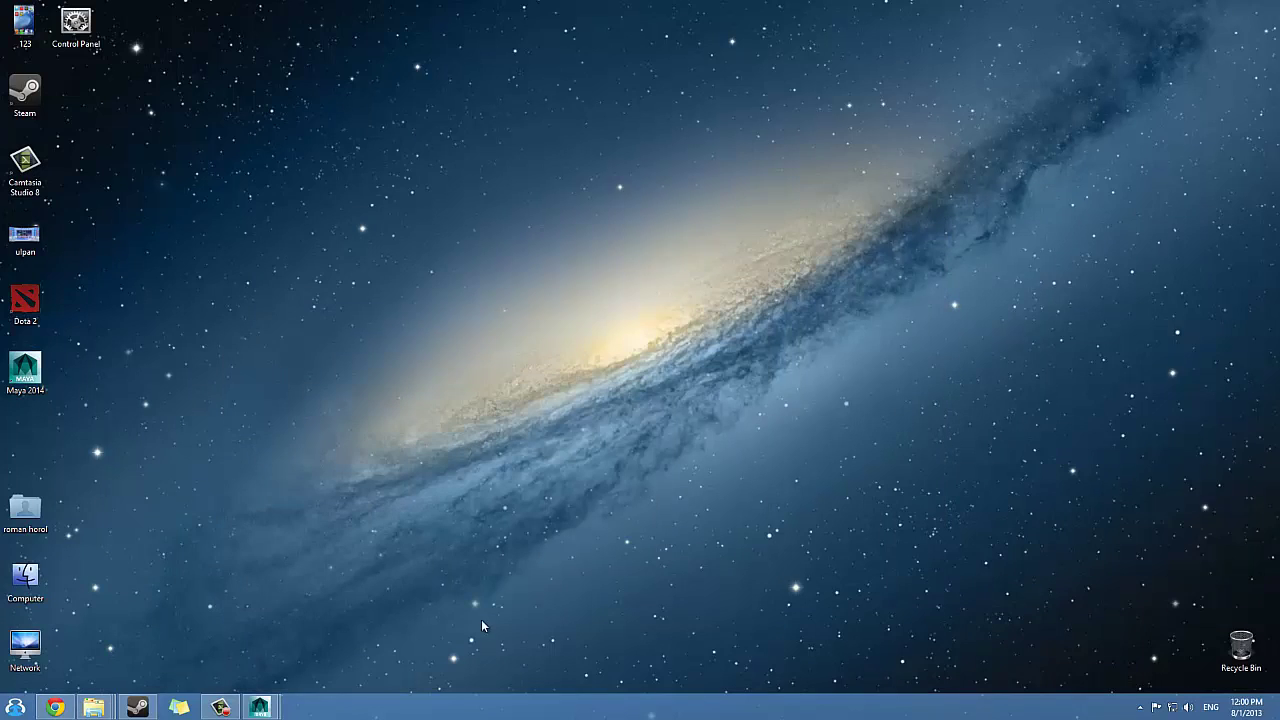